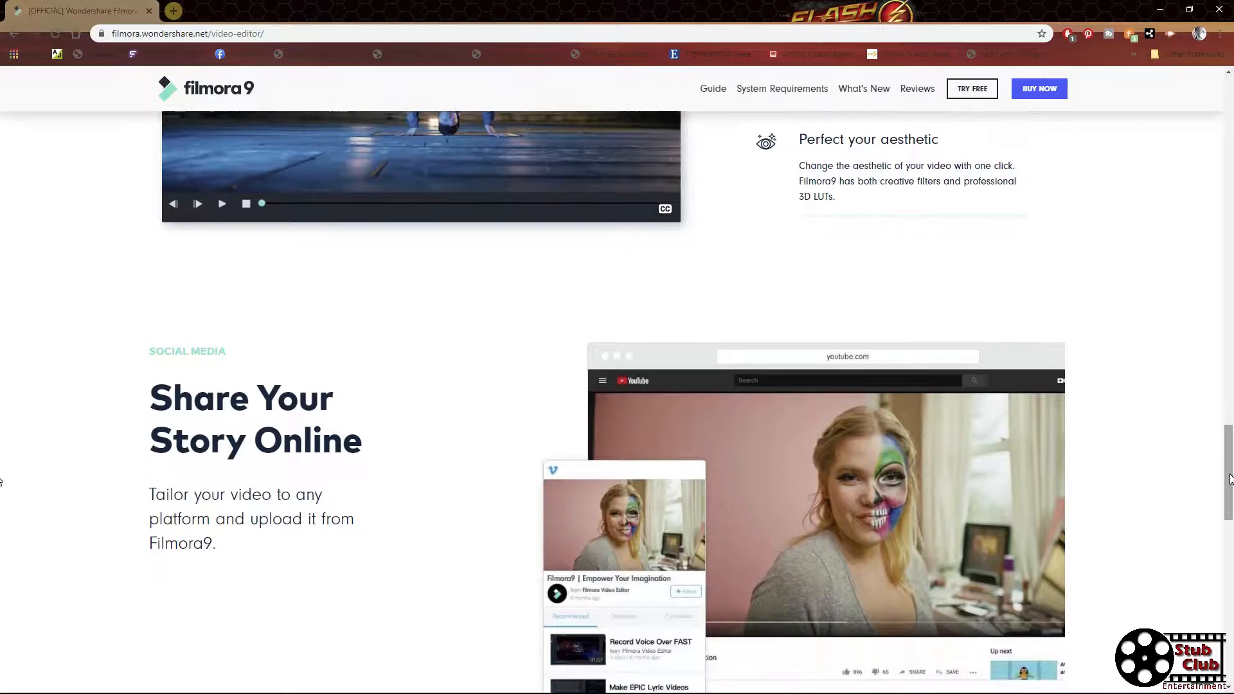
Open the Filmora9 purchase page and view the individual, business and educational plans
{"action": "scroll", "coordinate": [1230, 479], "scroll_direction": "down", "scroll_amount": 6}
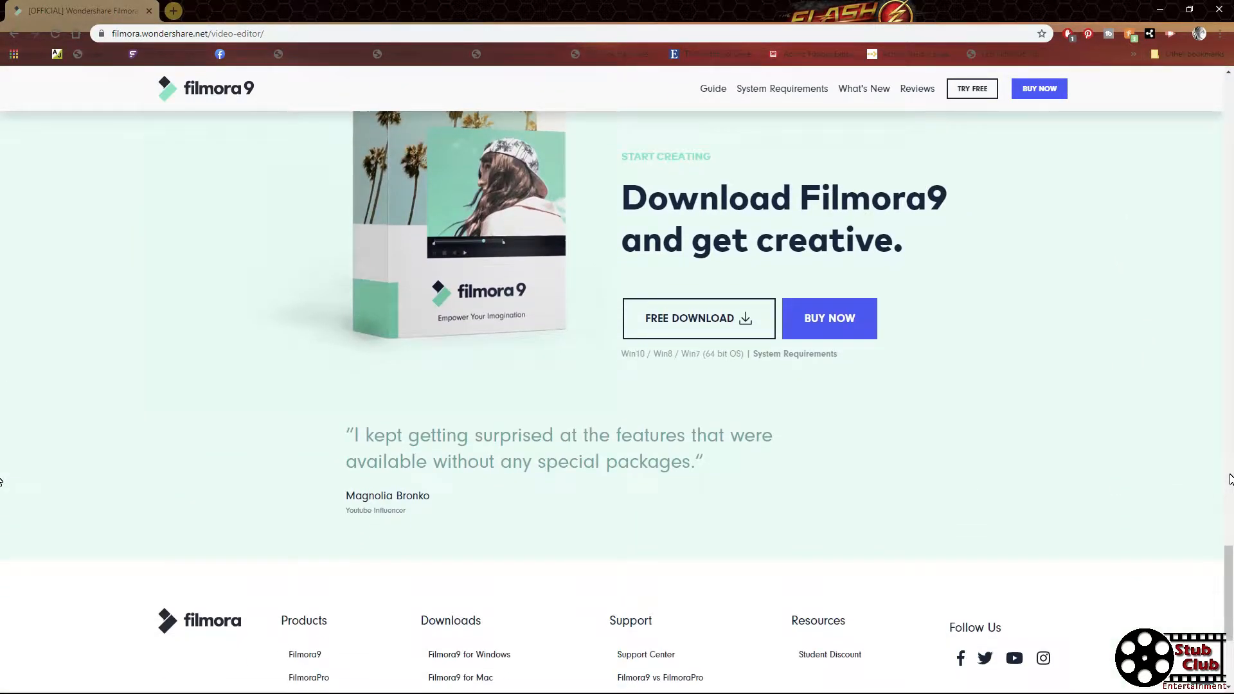
{"action": "scroll", "coordinate": [1230, 479], "scroll_direction": "up", "scroll_amount": 1}
{"action": "left_click", "coordinate": [835, 382]}
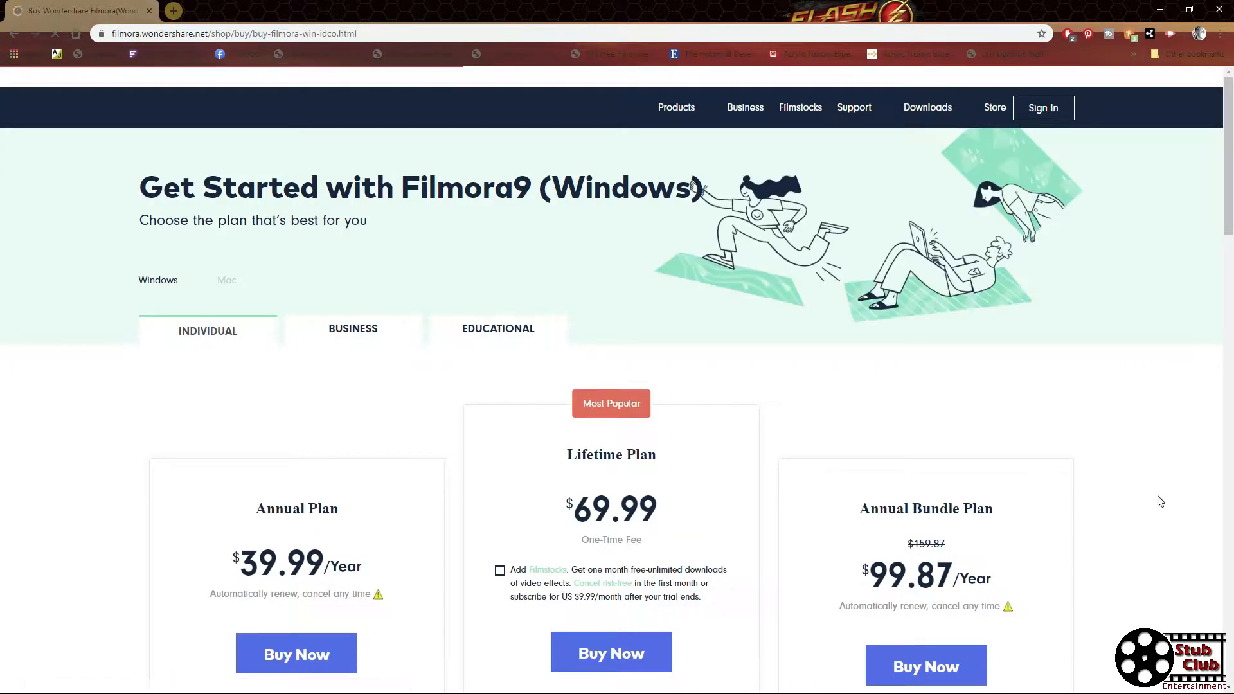
{"action": "scroll", "coordinate": [1161, 501], "scroll_direction": "down", "scroll_amount": 4}
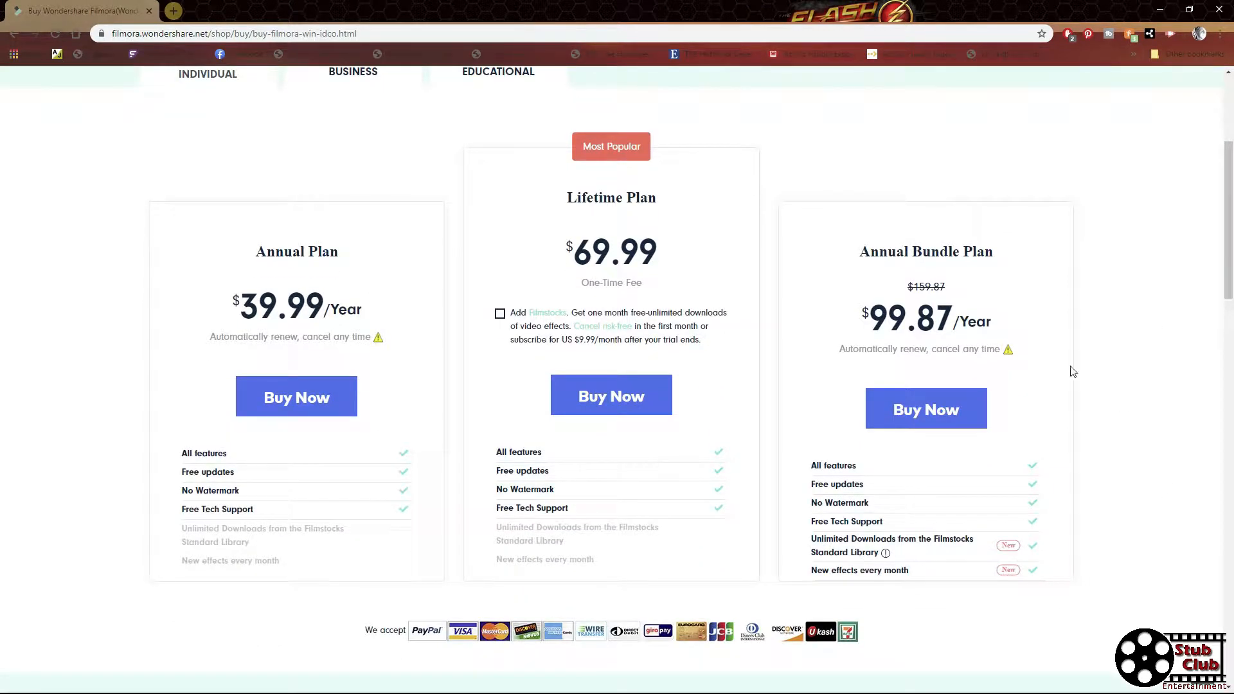
{"action": "left_click", "coordinate": [348, 80]}
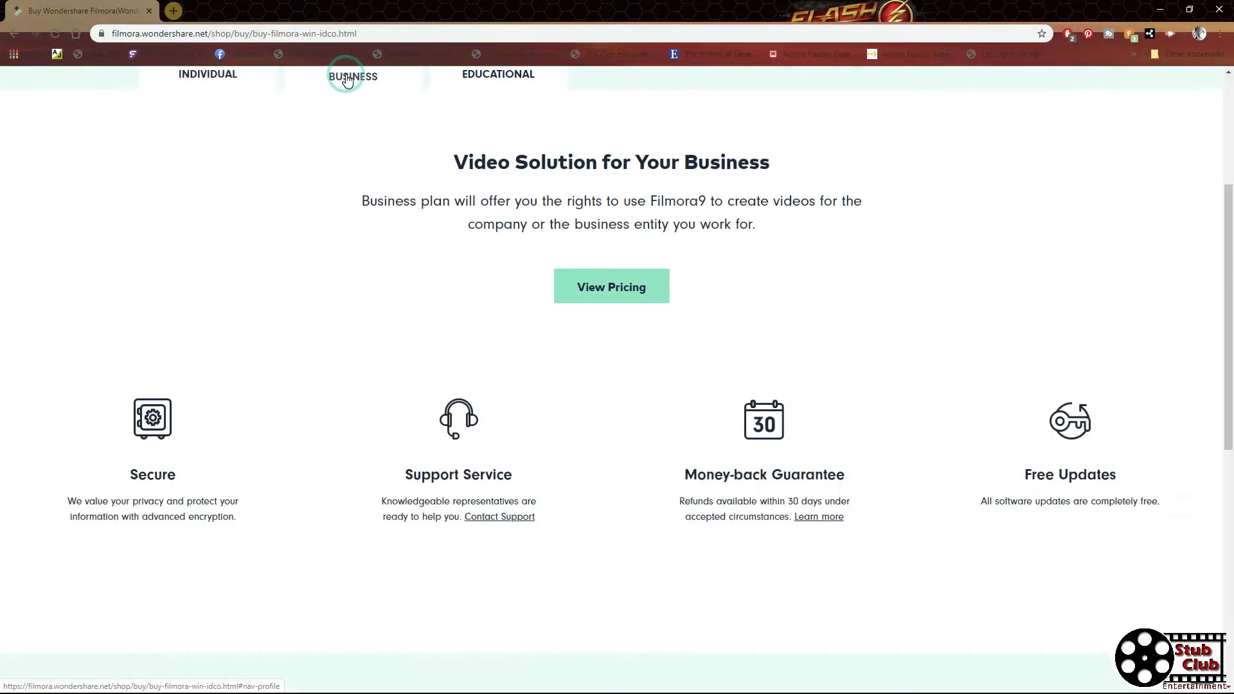
{"action": "left_click", "coordinate": [498, 81]}
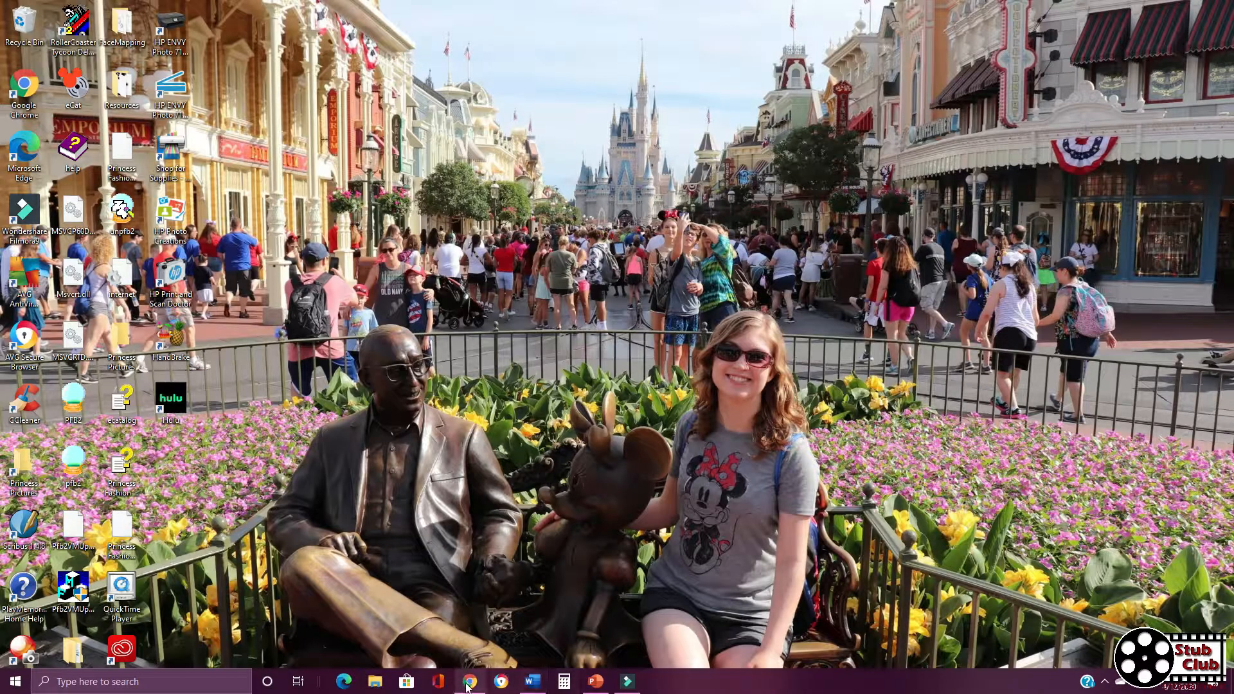
Switch to Chrome and open the JibJab card "Every Bunny Dance Now" from the Stub Club Entertainment Facebook feed
{"action": "left_click", "coordinate": [467, 684]}
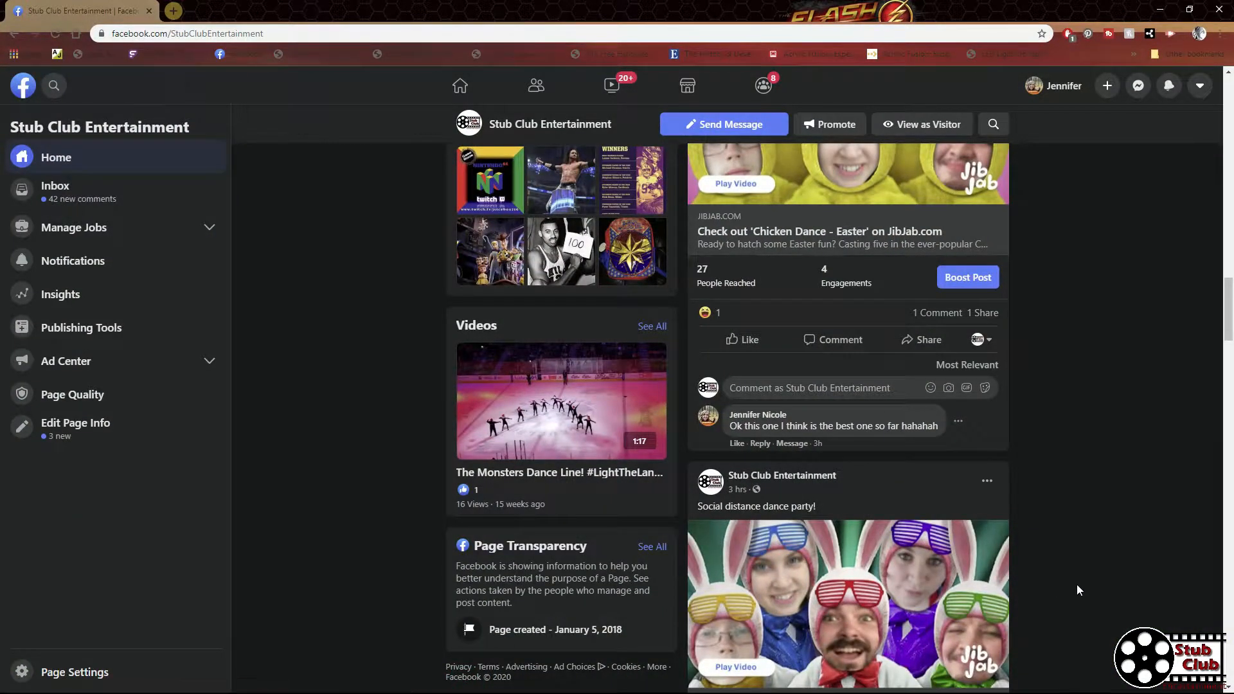
{"action": "scroll", "coordinate": [1078, 584], "scroll_direction": "down", "scroll_amount": 2}
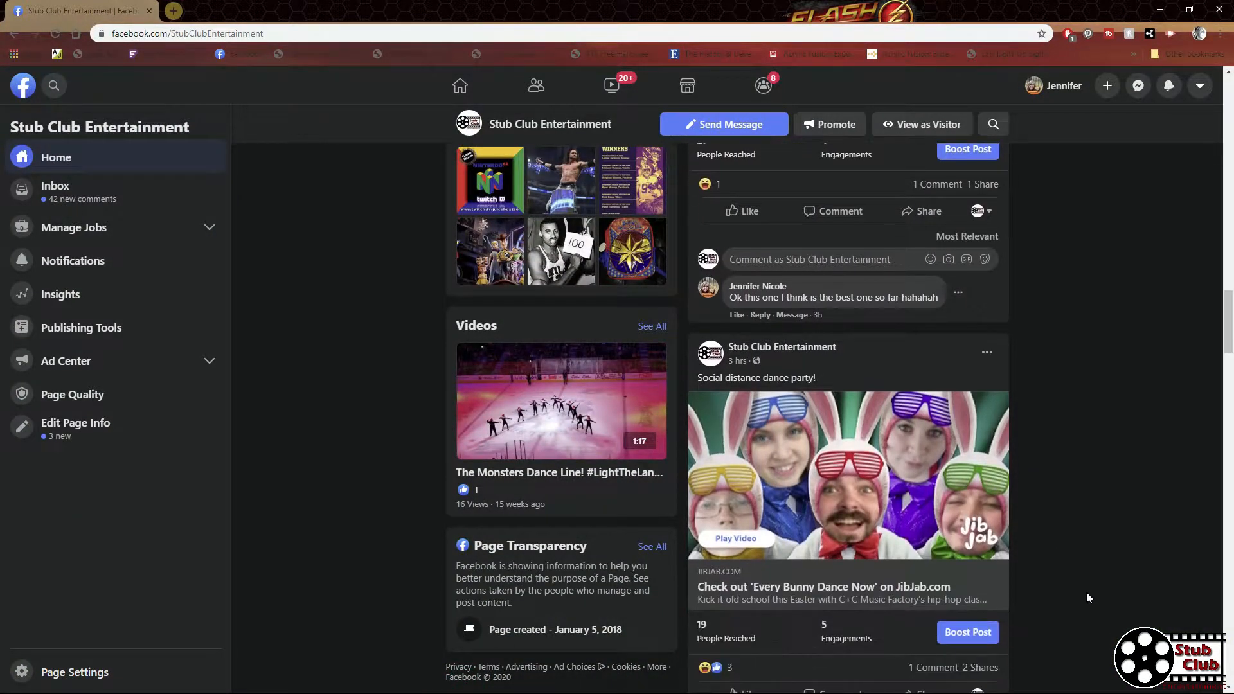
{"action": "left_click", "coordinate": [876, 531]}
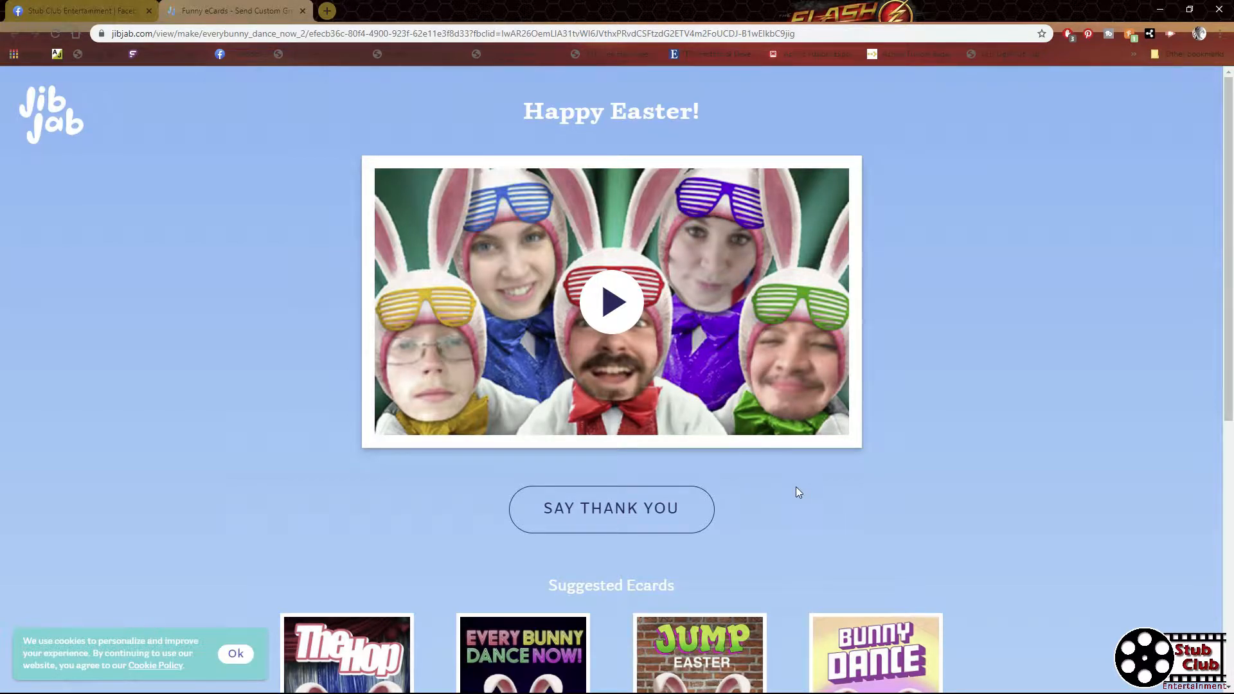
Play the Happy Easter e-card video in full screen, and leave full screen when it has ended
{"action": "mouse_move", "coordinate": [840, 434]}
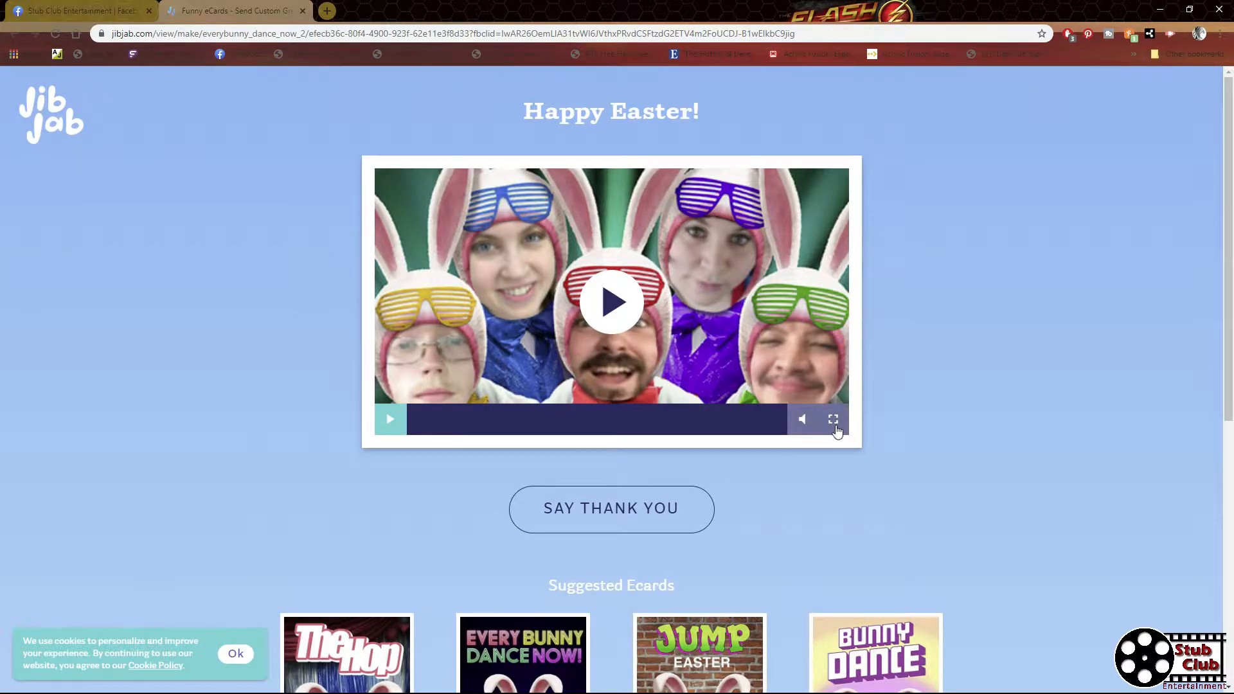
{"action": "left_click", "coordinate": [833, 421]}
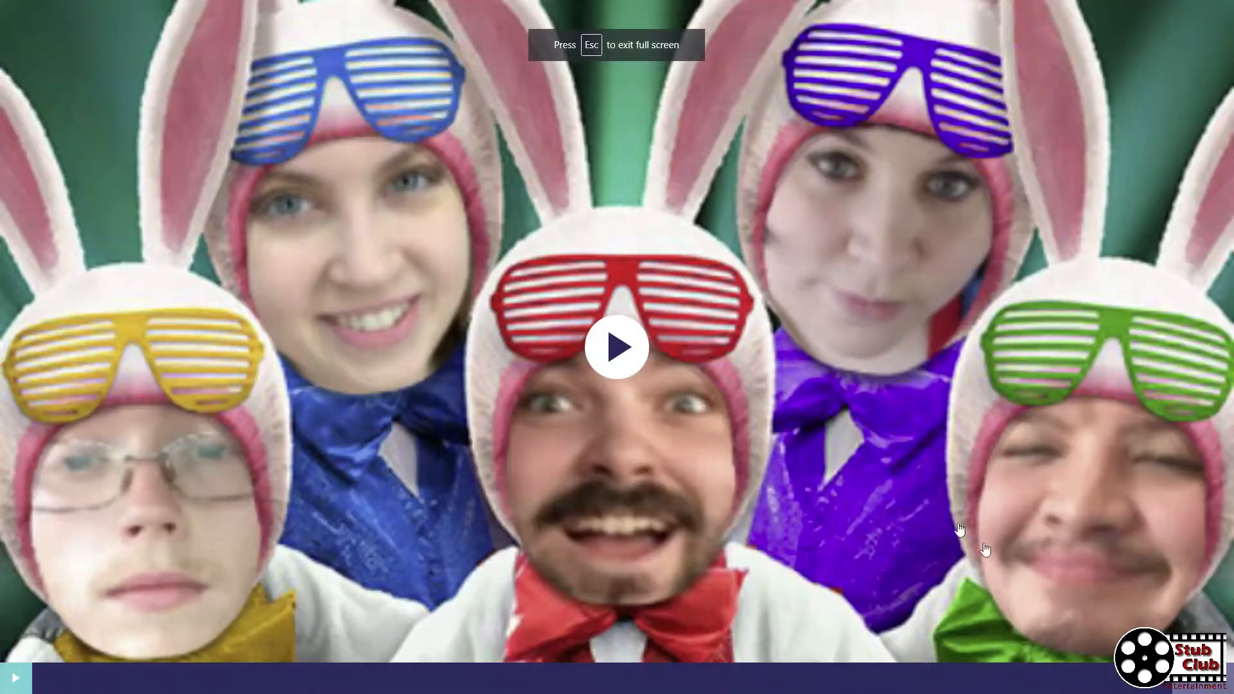
{"action": "left_click", "coordinate": [18, 677]}
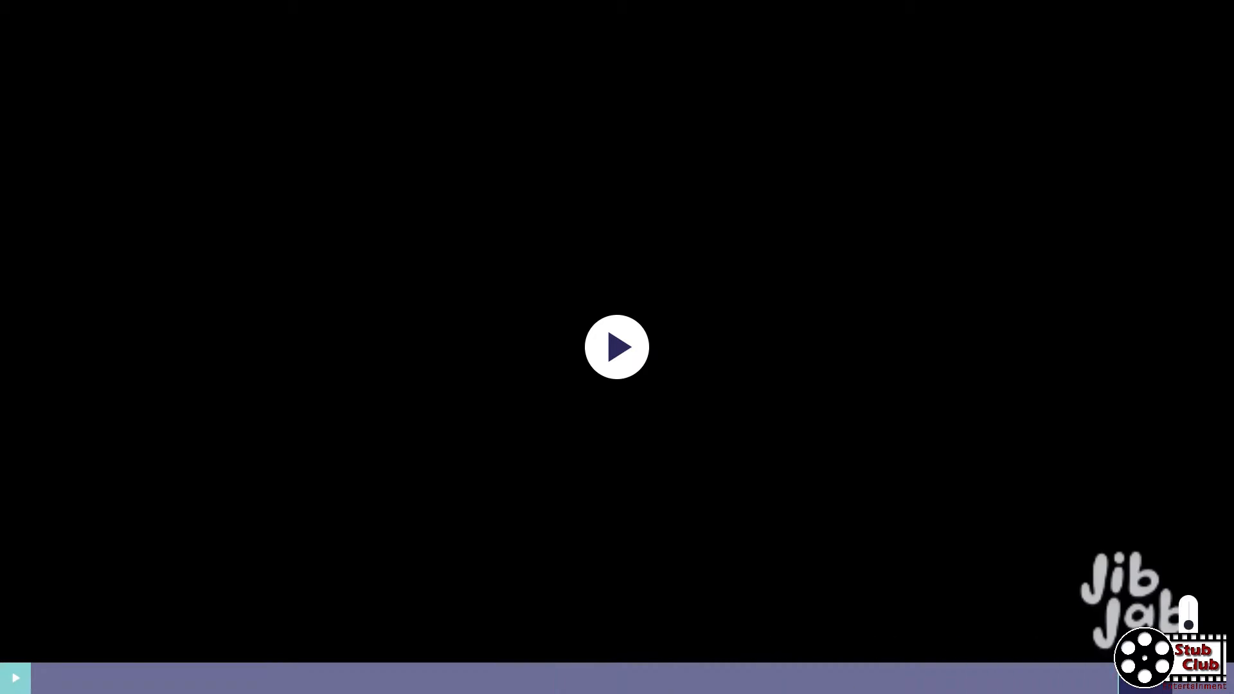
{"action": "left_click", "coordinate": [1219, 686]}
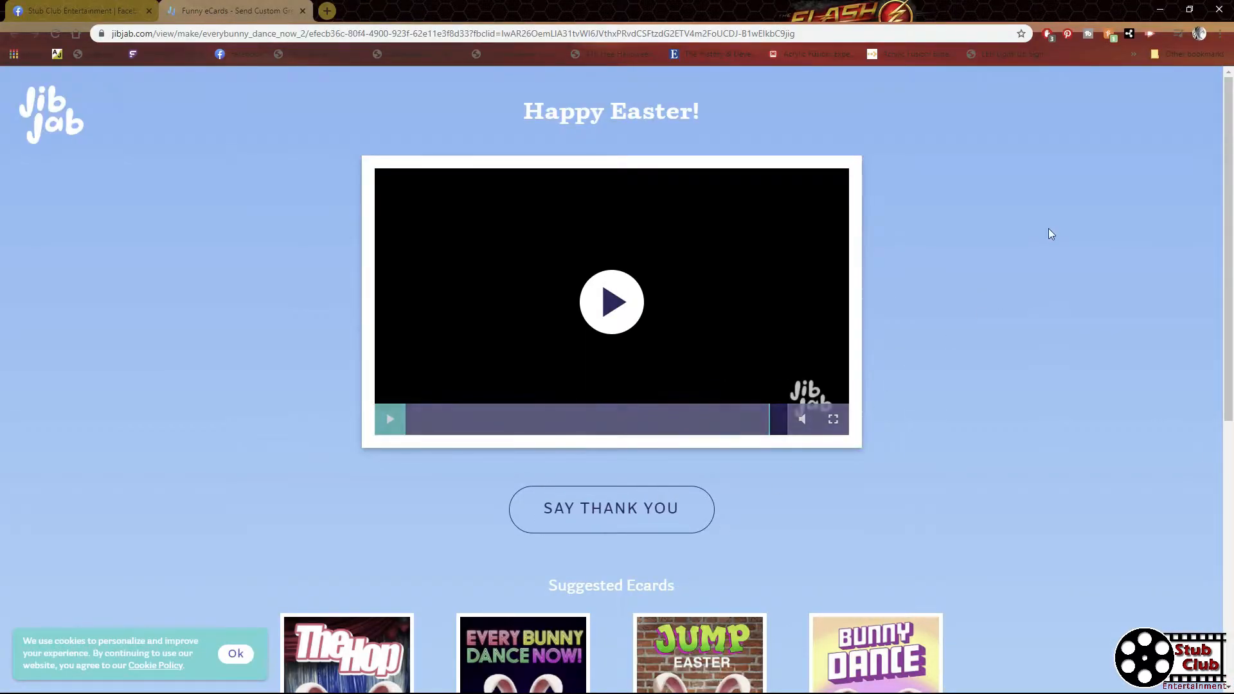
Minimize the browser and open the recorder running in the background
{"action": "left_click", "coordinate": [1161, 10]}
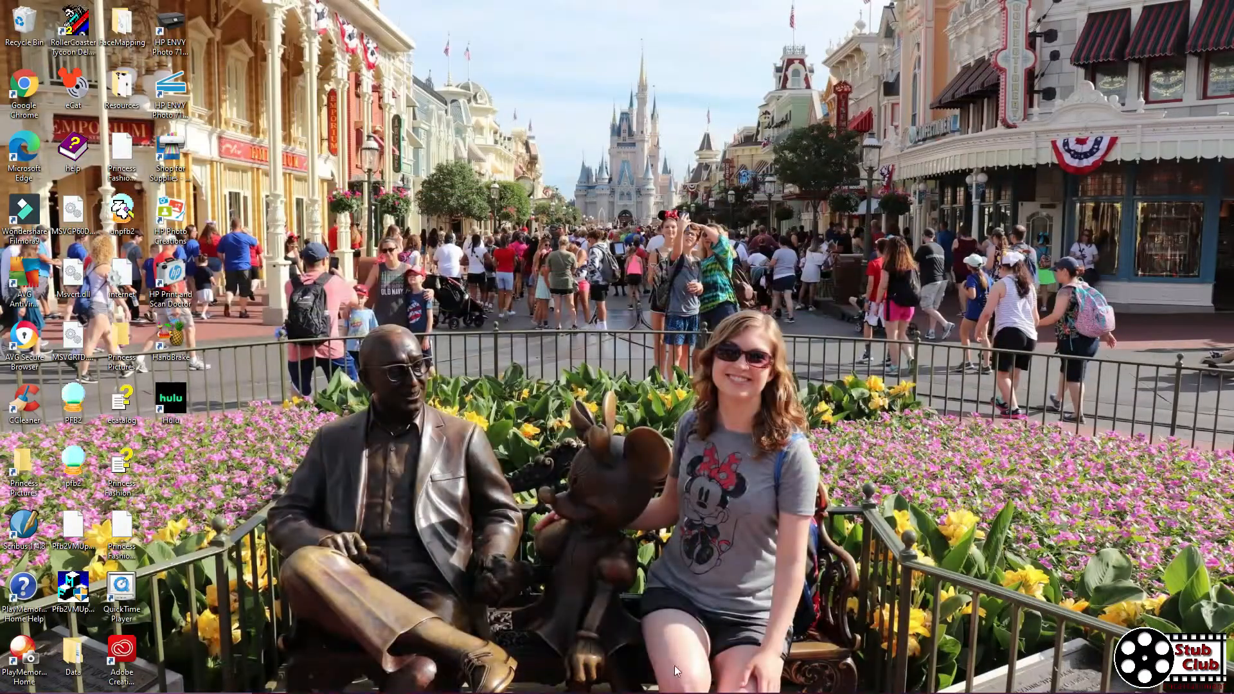
{"action": "left_click", "coordinate": [1105, 684]}
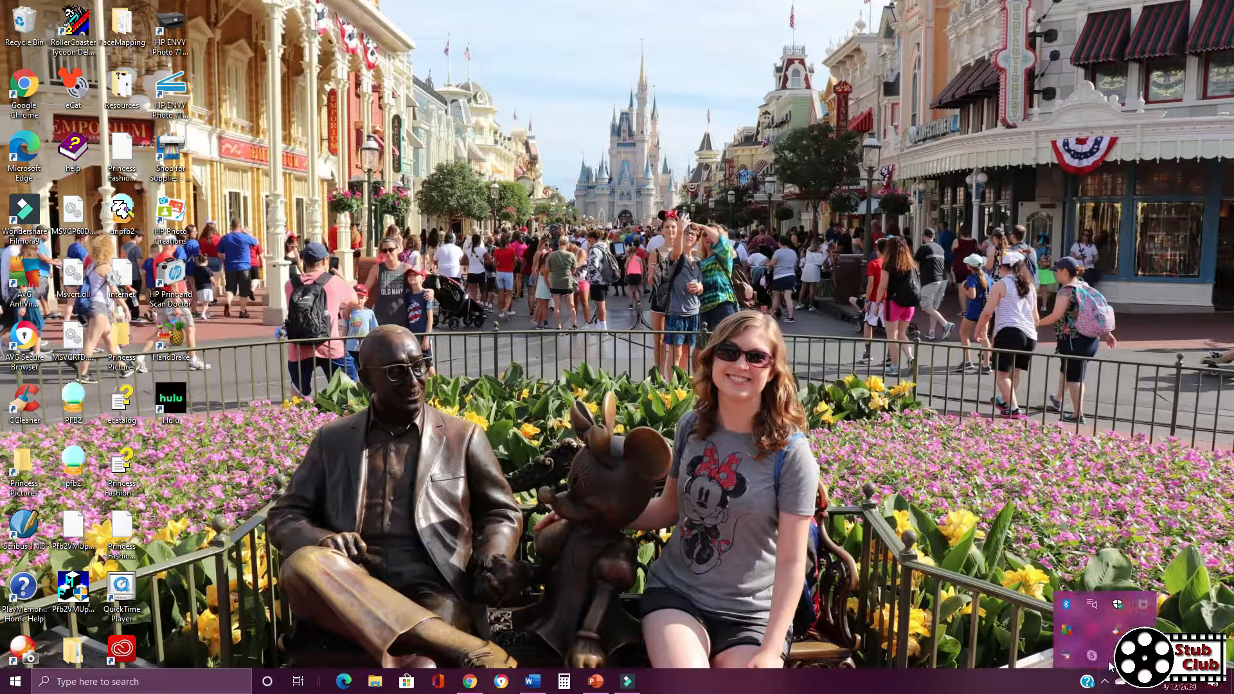
{"action": "right_click", "coordinate": [1091, 634]}
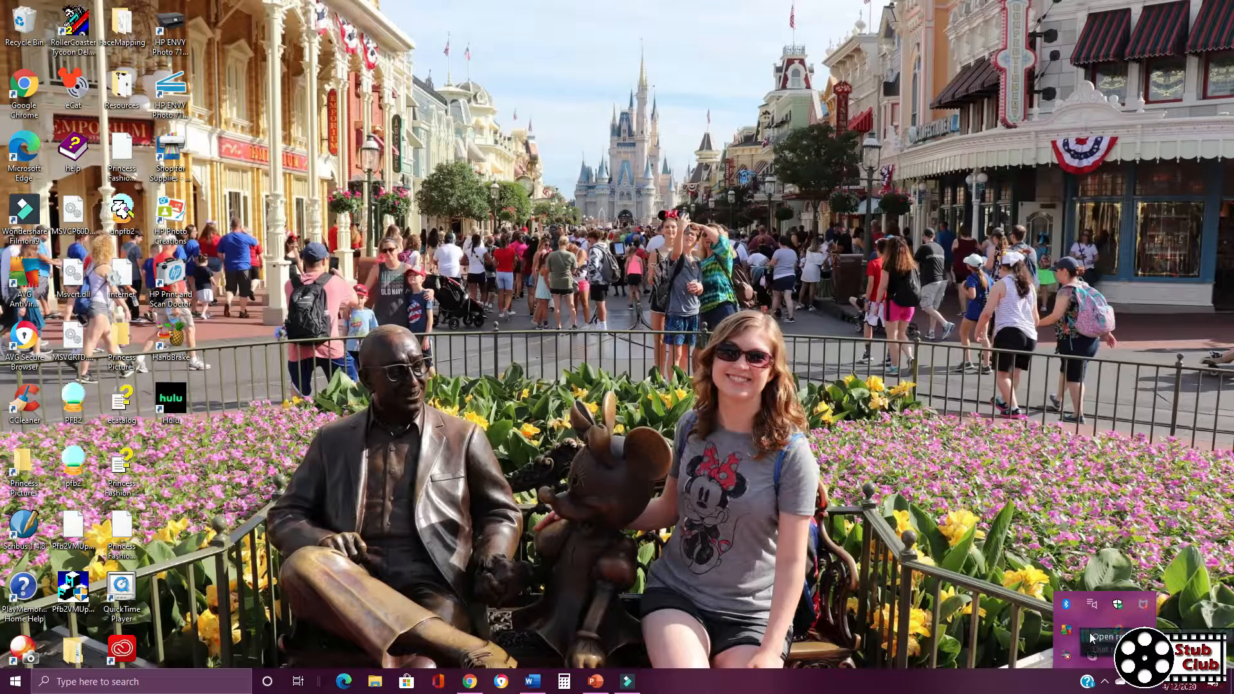
{"action": "left_click", "coordinate": [1095, 638]}
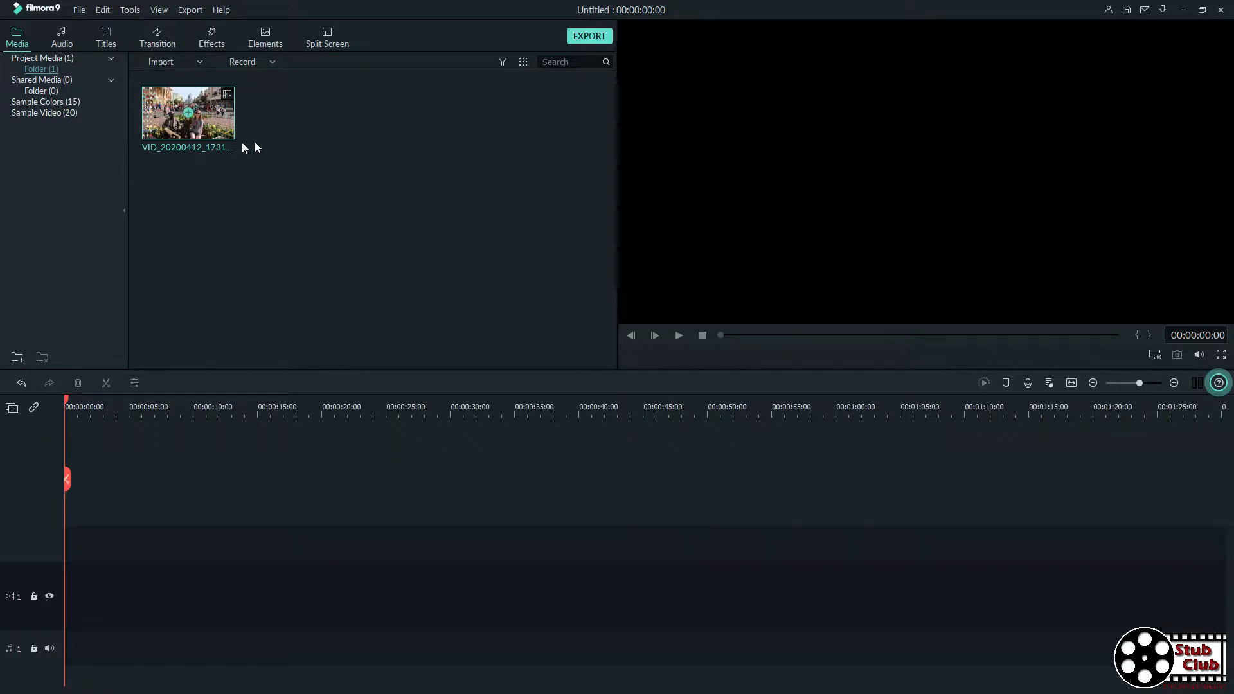
Place the VID_20200412_1731 clip at the start of video track 1 and match the project settings to the media at 1920 x 1080 60fps
{"action": "mouse_move", "coordinate": [166, 92]}
{"action": "left_click_drag", "start_coordinate": [217, 124], "coordinate": [63, 587]}
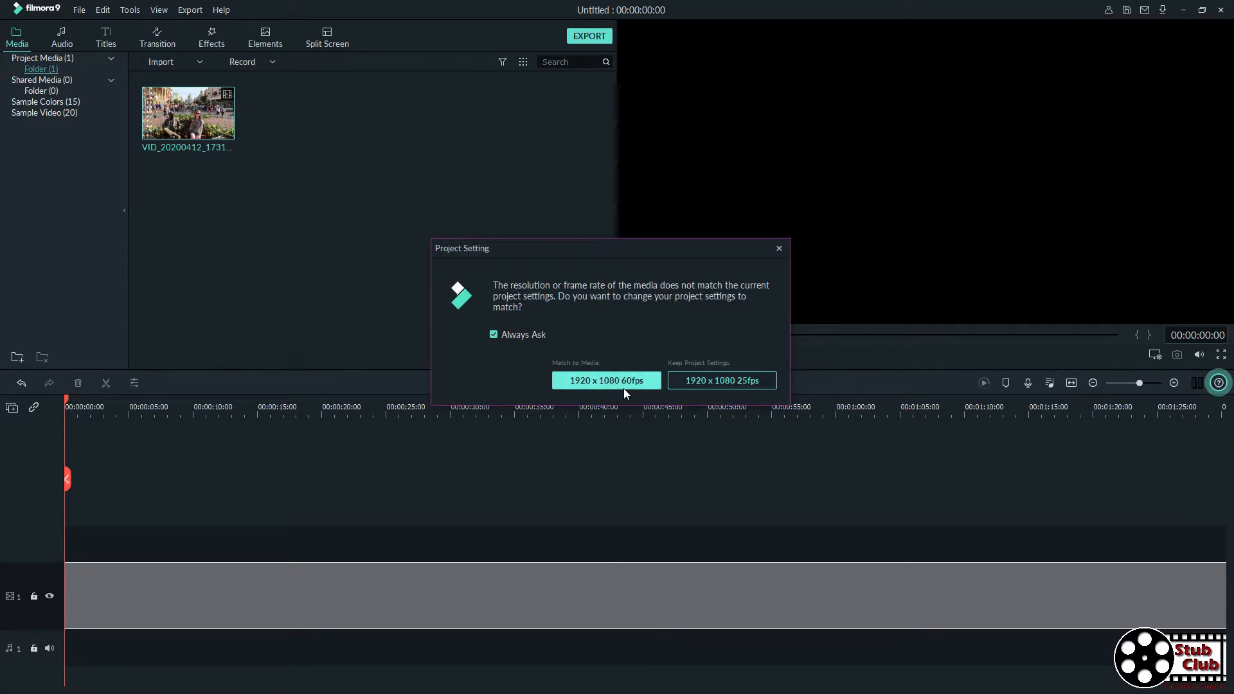
{"action": "left_click", "coordinate": [603, 380]}
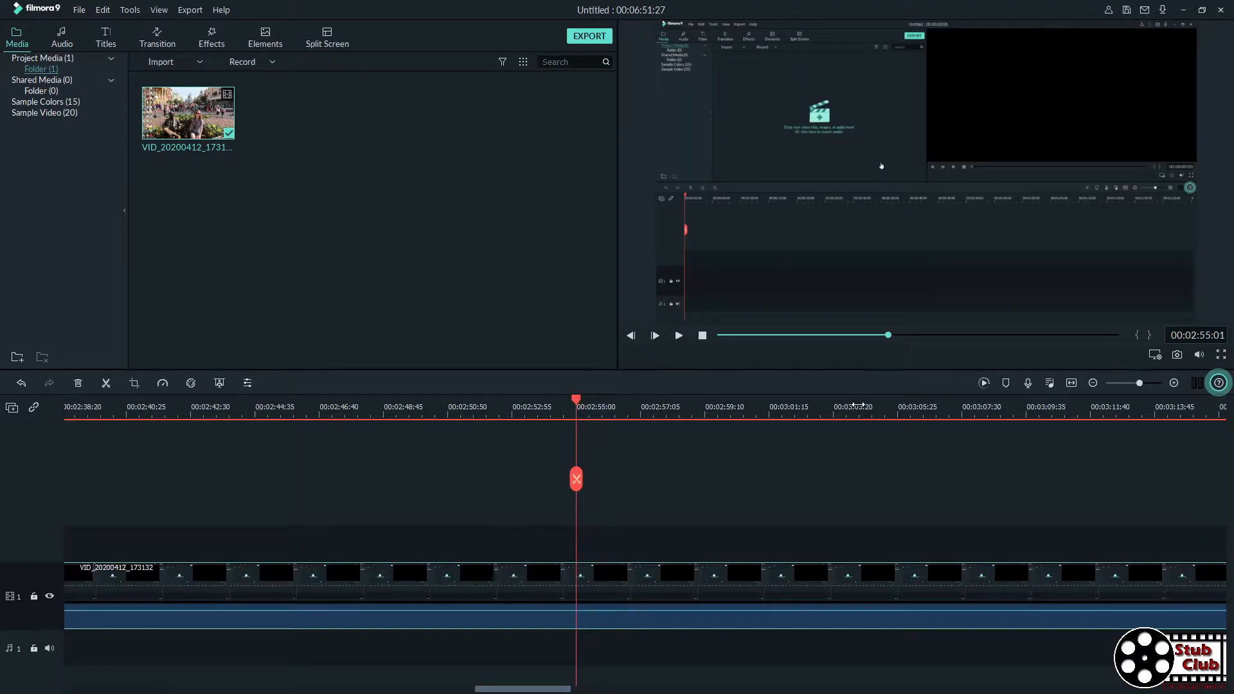
Zoom out the timeline and scrub through the clip to find where the full-screen e-card video begins
{"action": "left_click", "coordinate": [858, 404]}
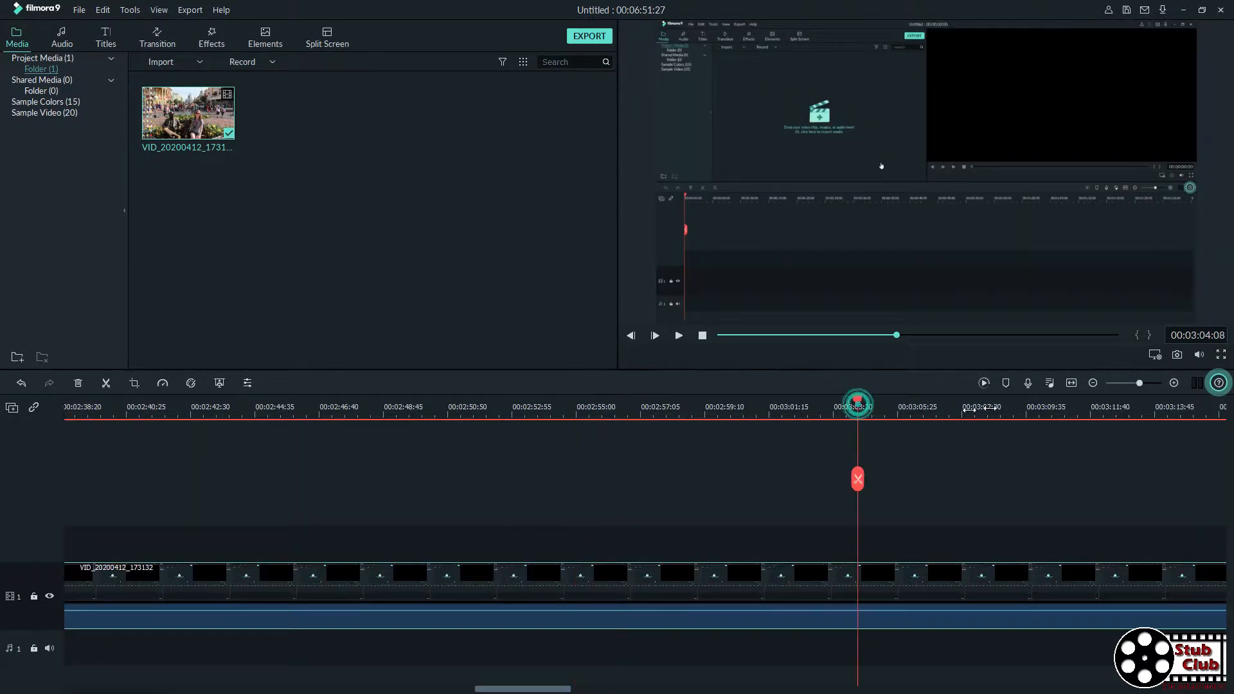
{"action": "left_click_drag", "start_coordinate": [1139, 383], "coordinate": [1133, 385]}
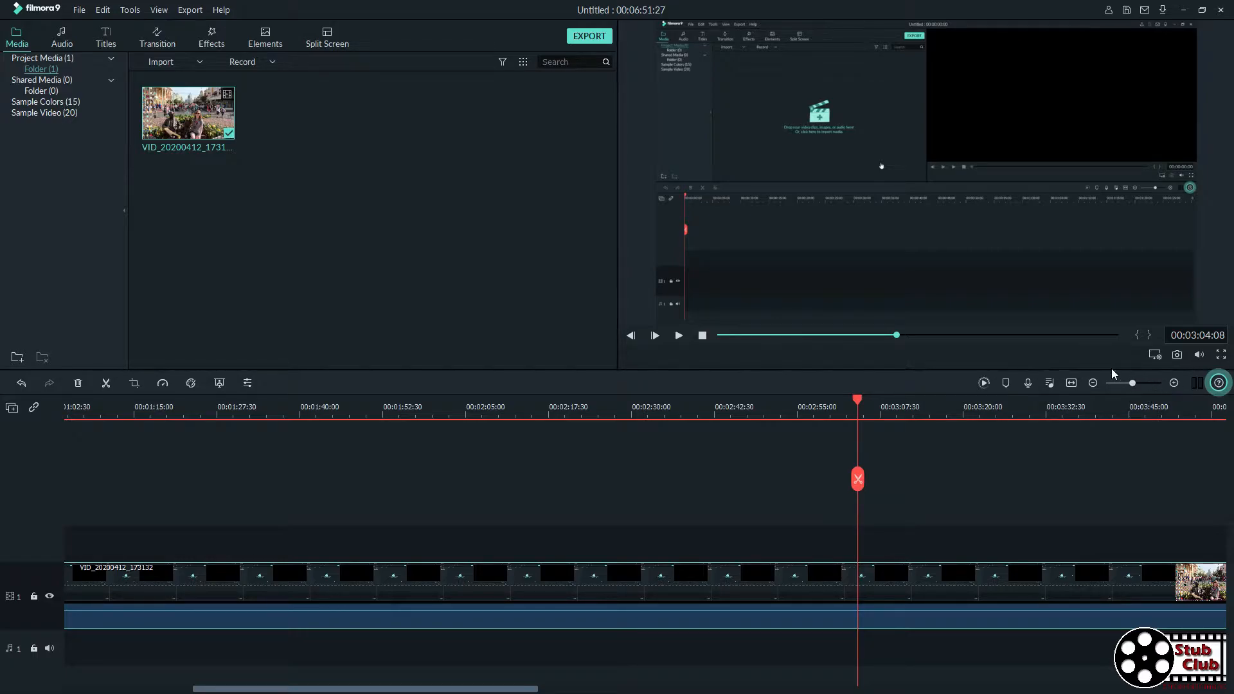
{"action": "mouse_move", "coordinate": [1133, 384]}
{"action": "left_mouse_down"}
{"action": "mouse_move", "coordinate": [1159, 384]}
{"action": "mouse_move", "coordinate": [1112, 387]}
{"action": "mouse_move", "coordinate": [1135, 383]}
{"action": "left_mouse_up"}
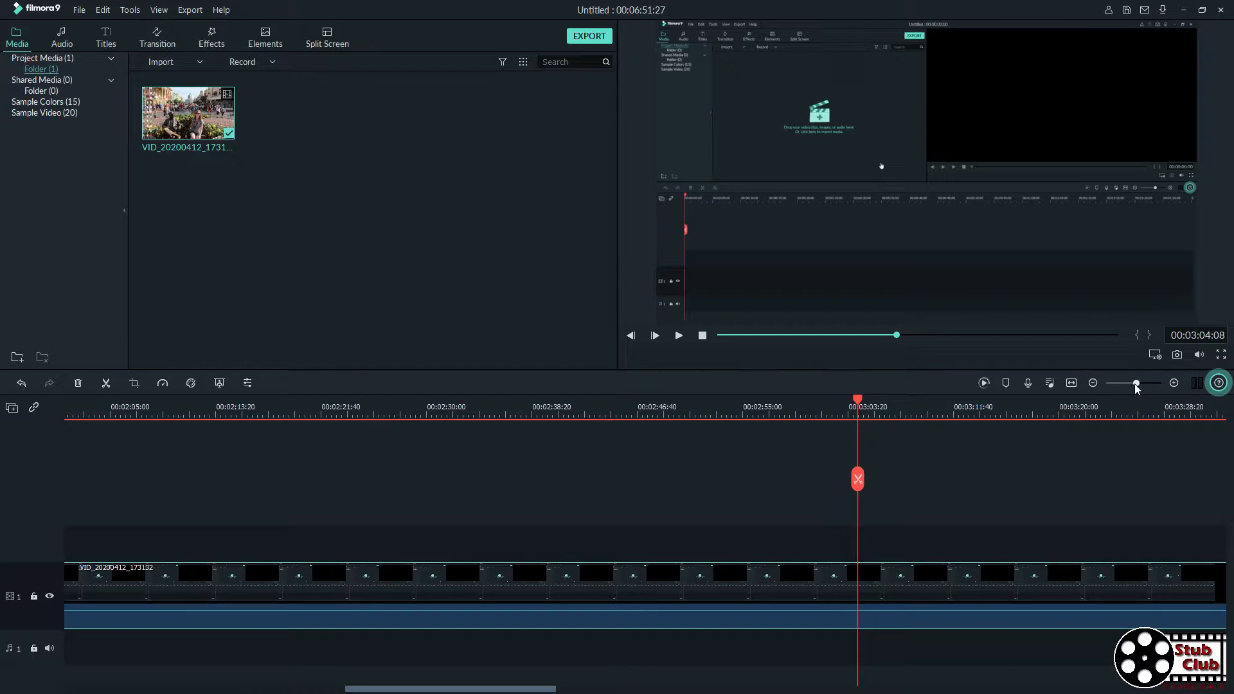
{"action": "left_click_drag", "start_coordinate": [1136, 383], "coordinate": [1126, 384]}
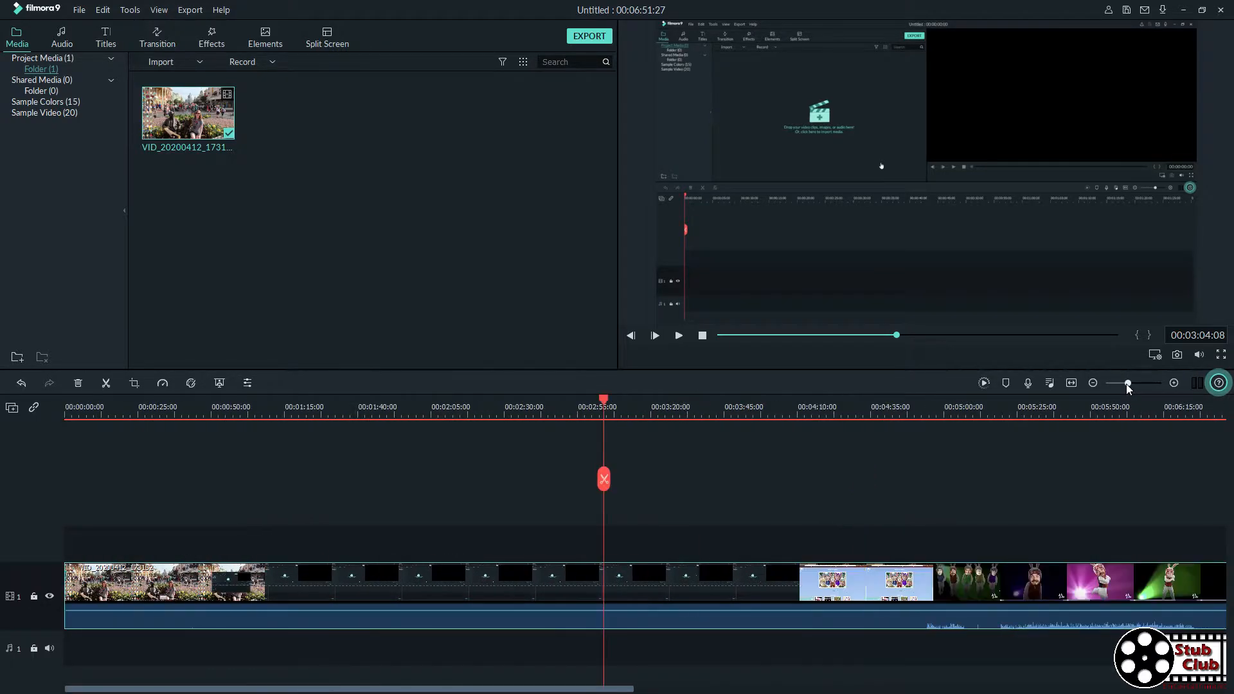
{"action": "left_click", "coordinate": [806, 406]}
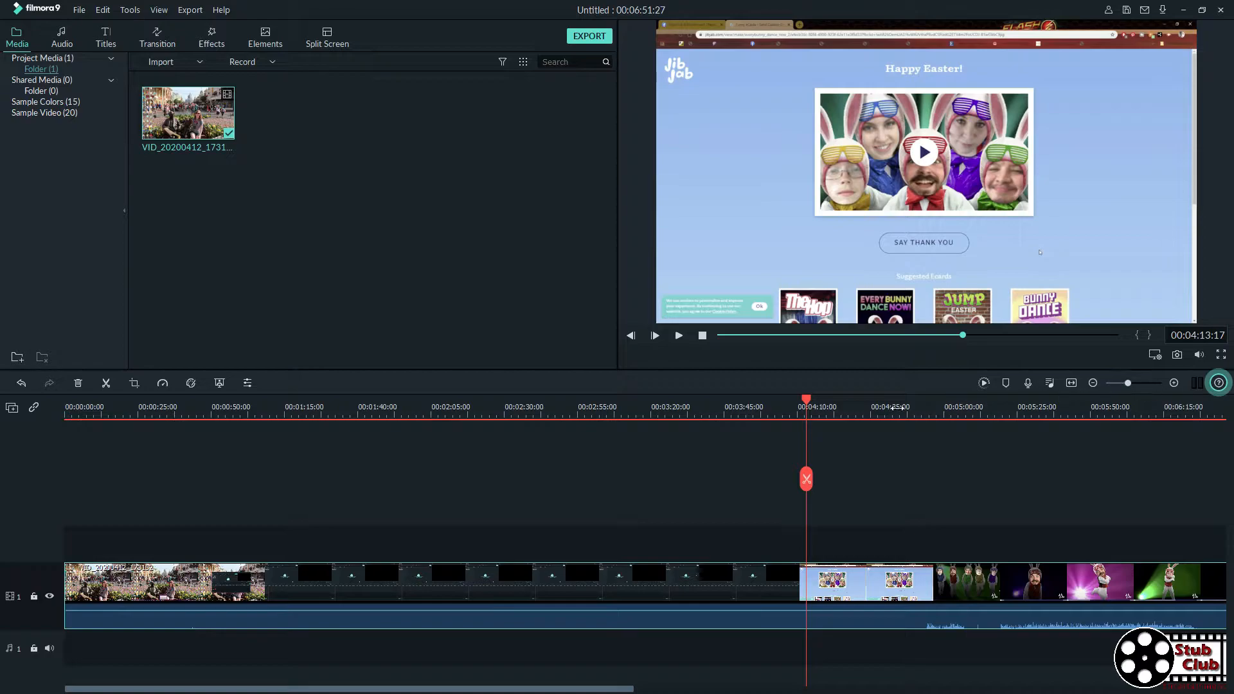
{"action": "left_click_drag", "start_coordinate": [825, 406], "coordinate": [950, 415]}
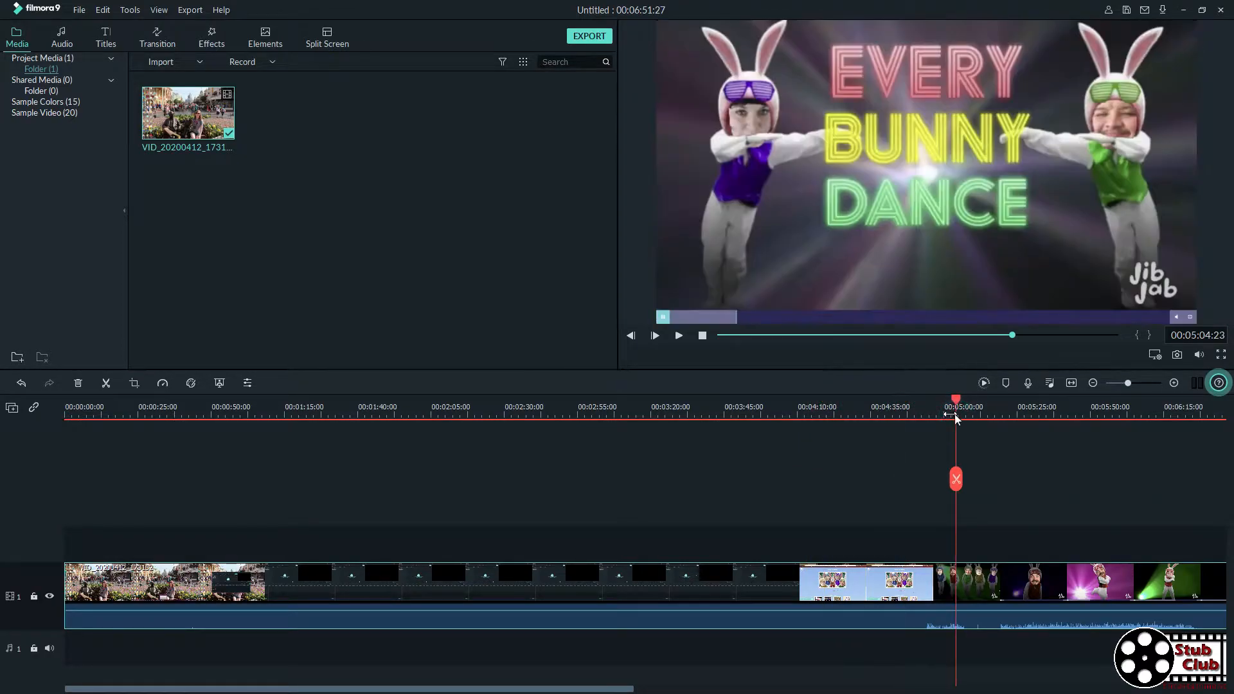
{"action": "left_click", "coordinate": [984, 413]}
{"action": "left_click", "coordinate": [1037, 411]}
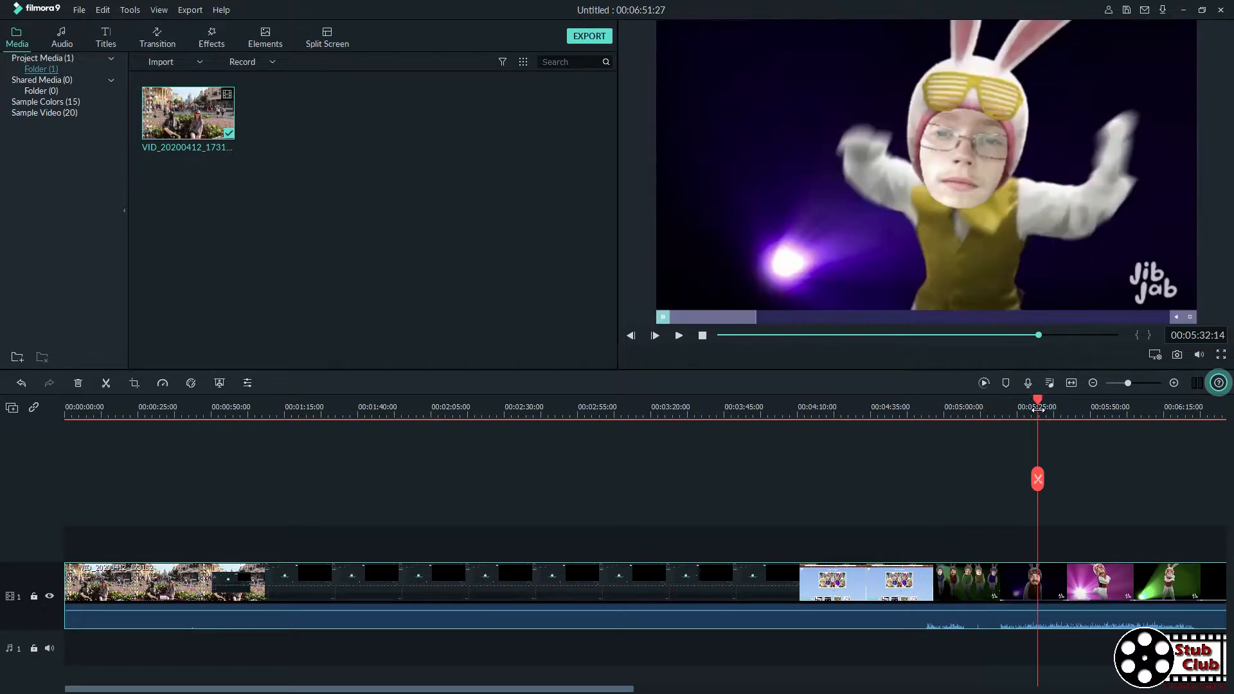
{"action": "left_click_drag", "start_coordinate": [1037, 404], "coordinate": [1022, 406]}
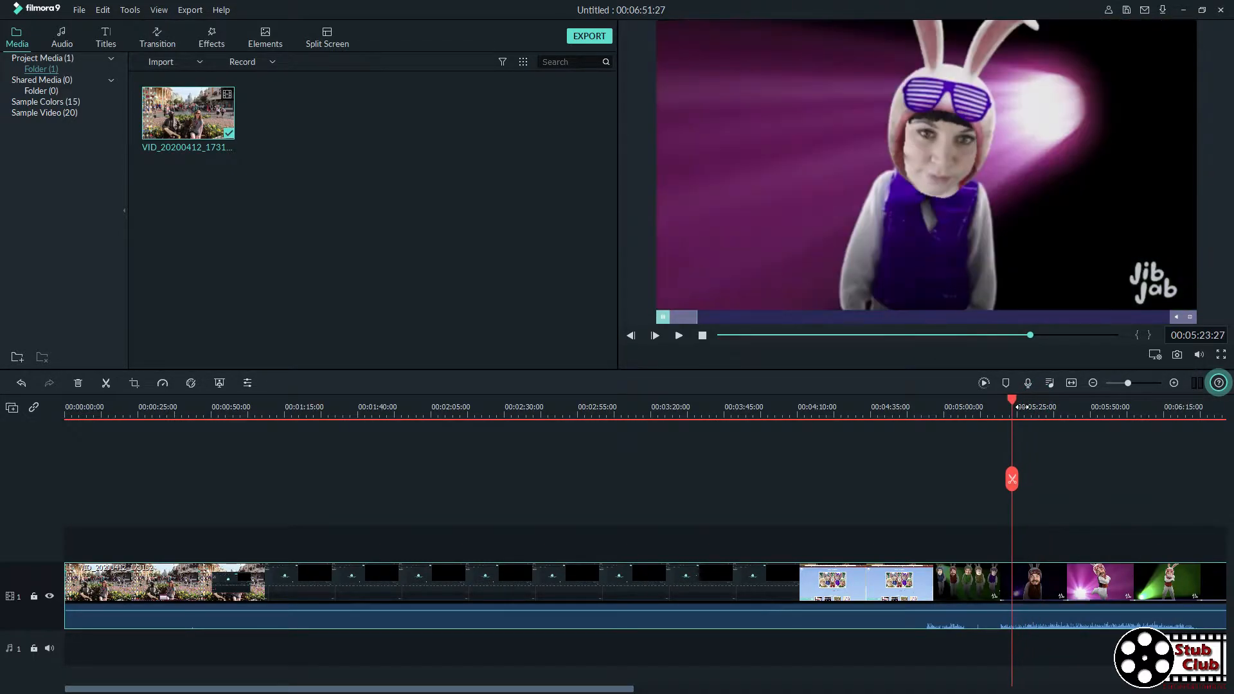
{"action": "left_click", "coordinate": [970, 407]}
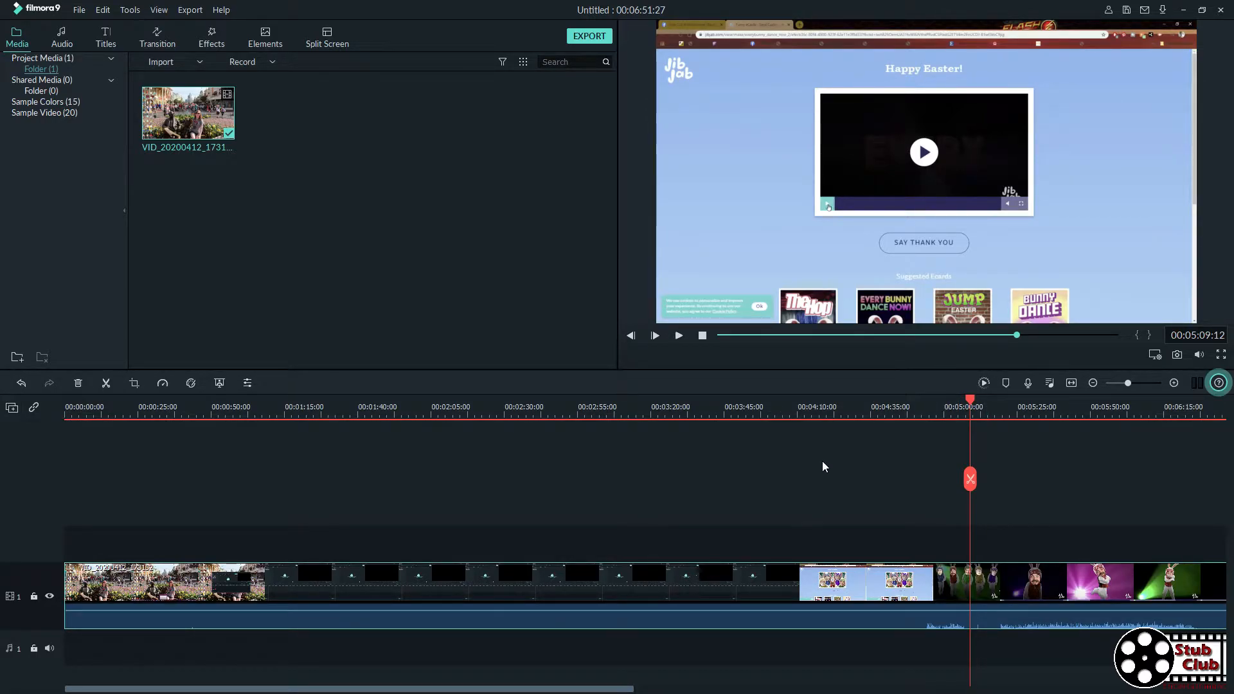
Play on to the full-screen card's opening frame at 00:05:19:12 and split the clip there
{"action": "key", "text": "space"}
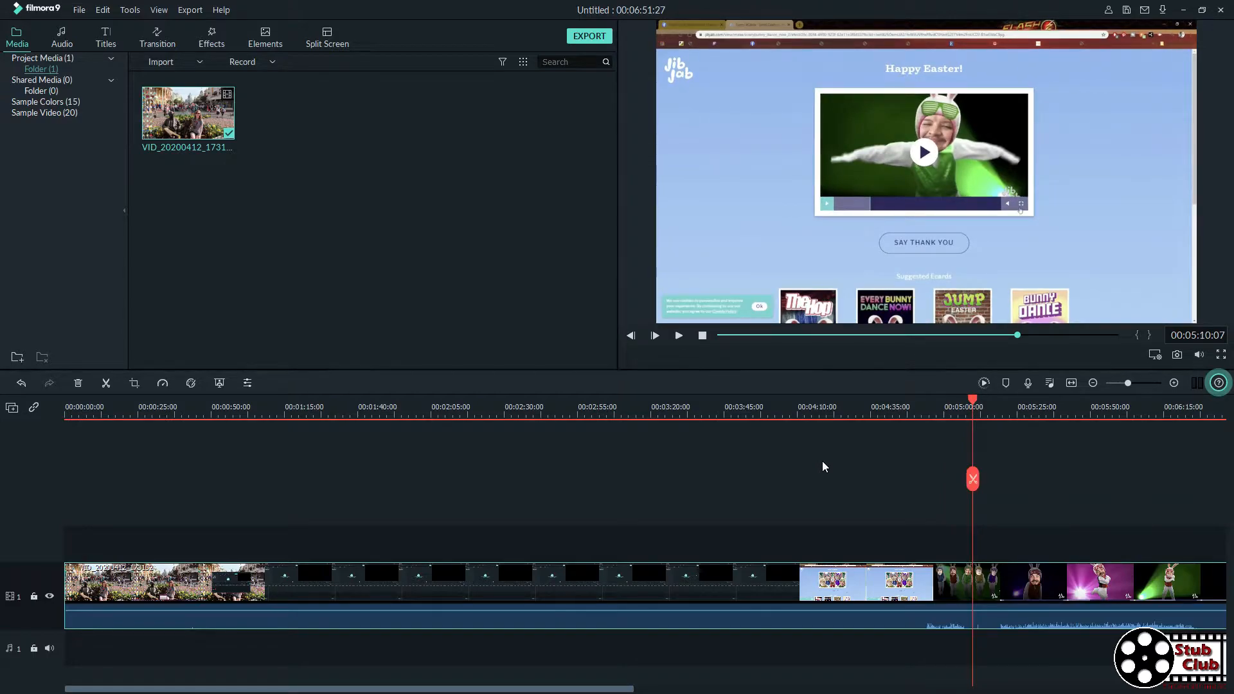
{"action": "key", "text": "space"}
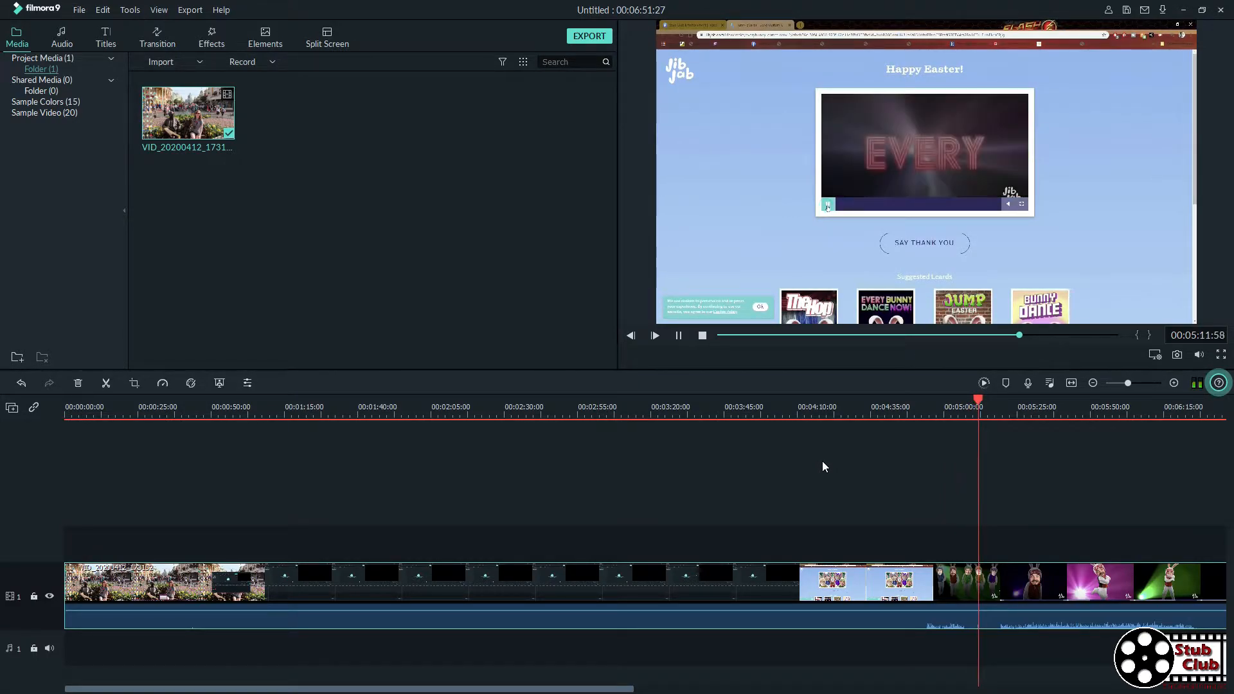
{"action": "key", "text": "space"}
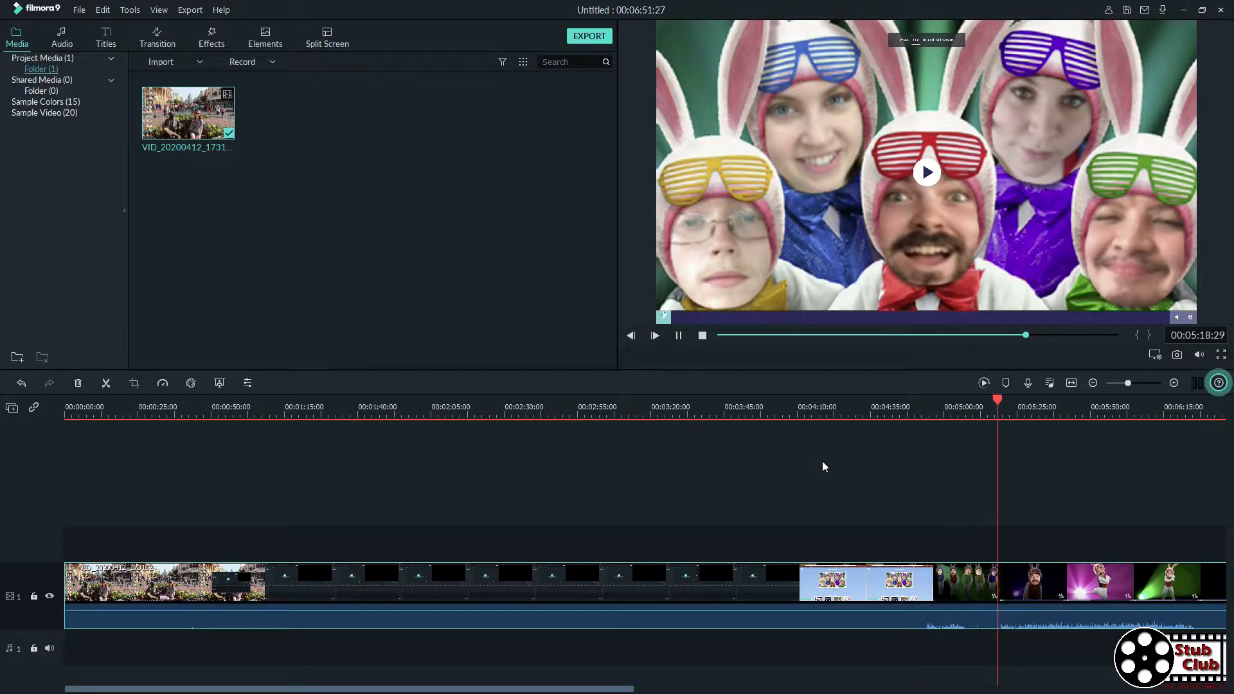
{"action": "key", "text": "space"}
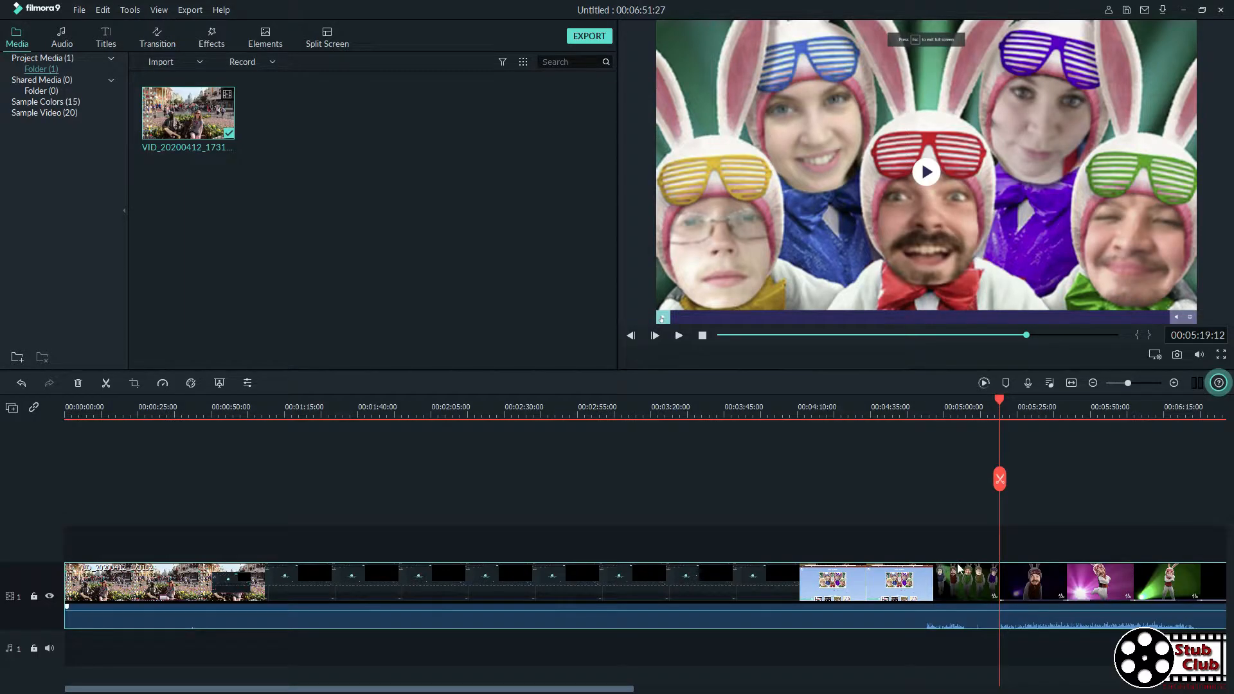
{"action": "left_click", "coordinate": [1000, 479]}
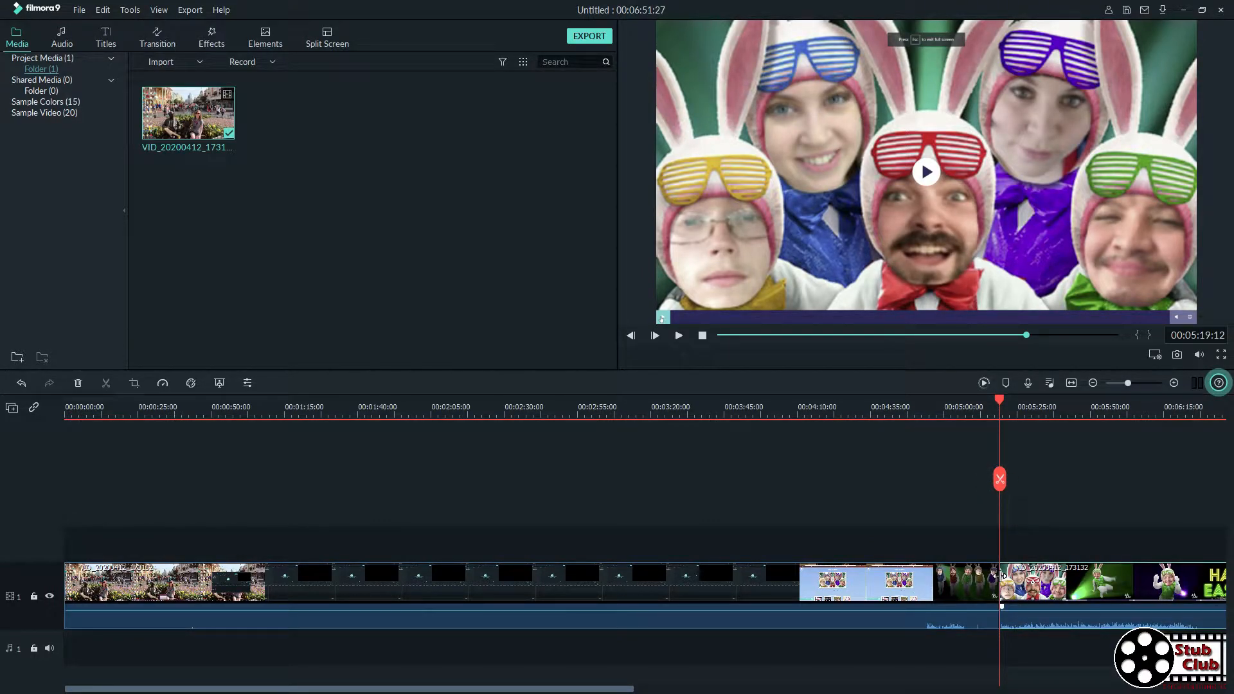
Delete the segment before the split and play the remaining e-card clip from its beginning
{"action": "left_click_drag", "start_coordinate": [1000, 400], "coordinate": [961, 405]}
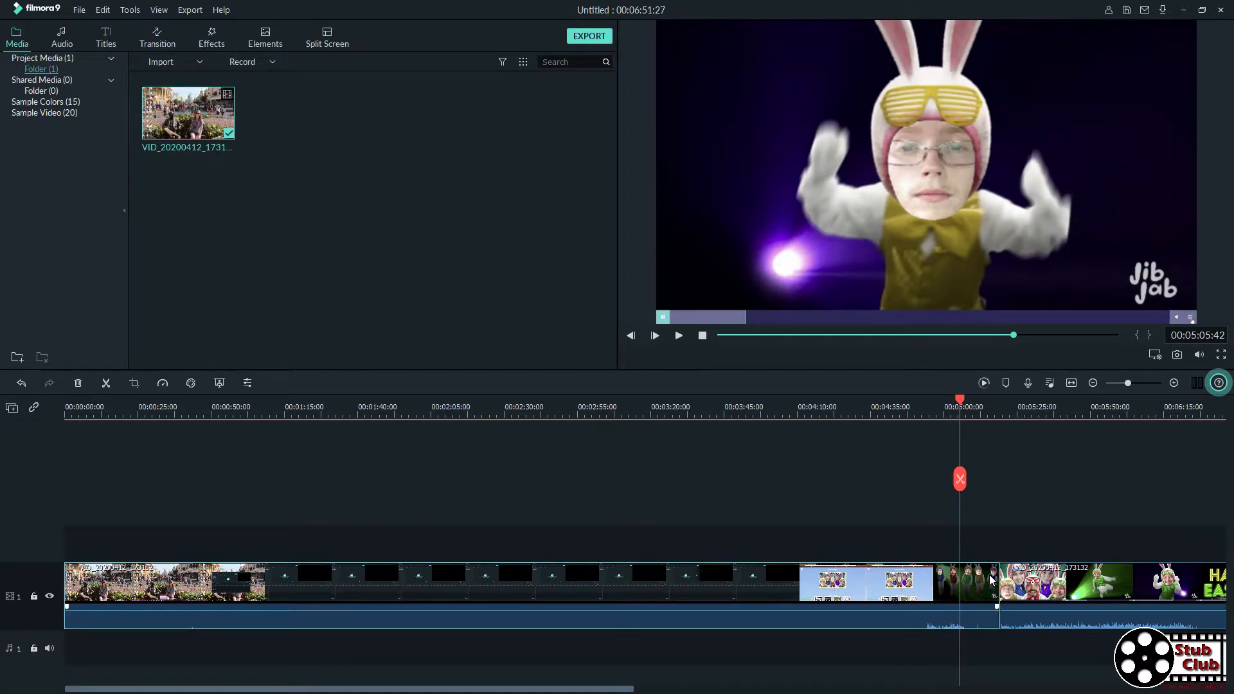
{"action": "key", "text": "Delete"}
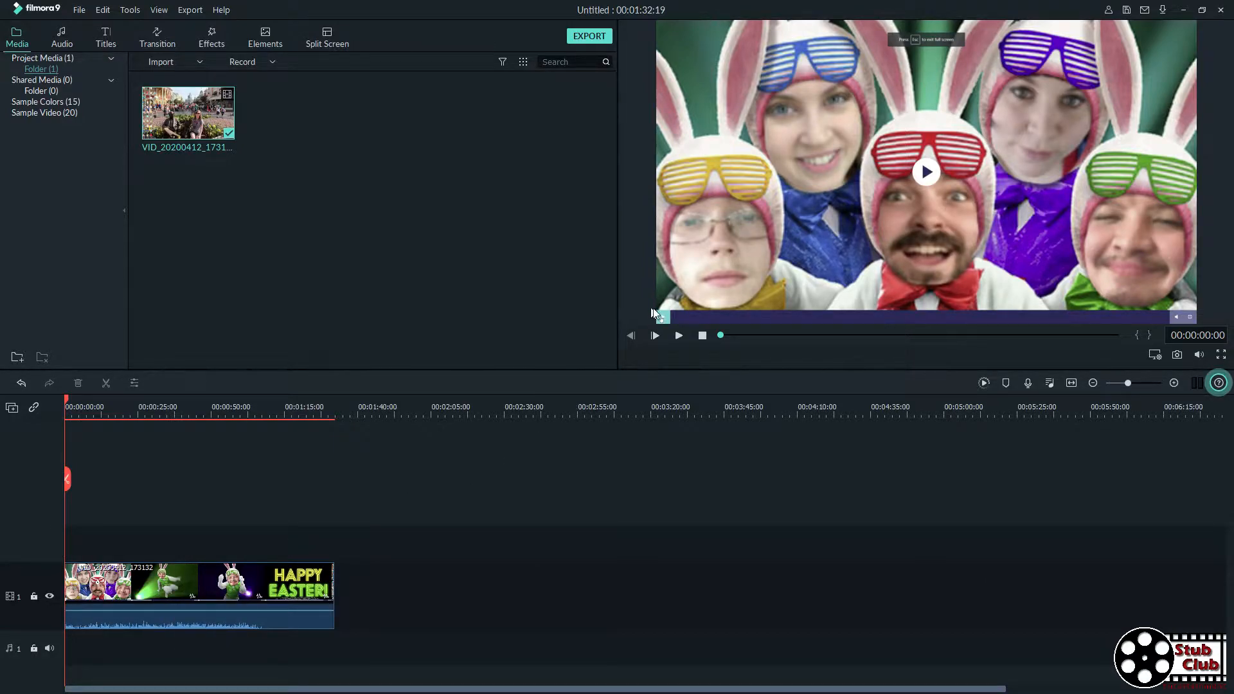
{"action": "left_click", "coordinate": [678, 339]}
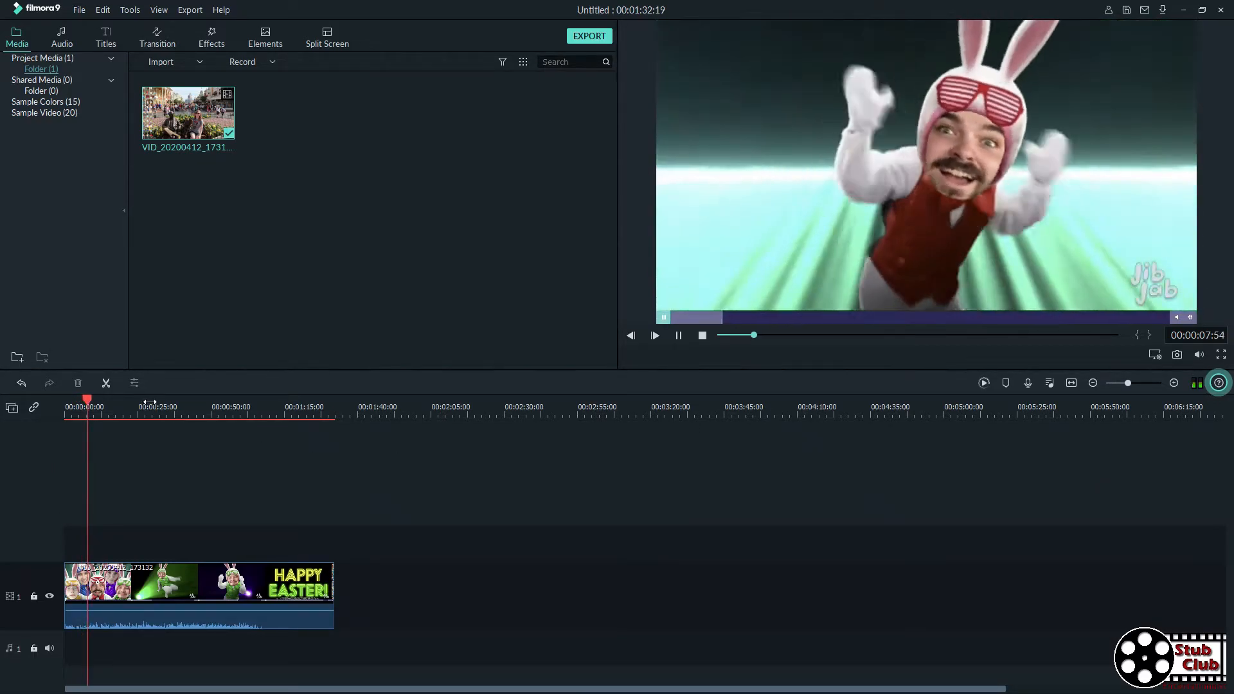
Split the e-card clip at its black closing frame at 00:01:10:38 and delete the segment after the split
{"action": "left_click", "coordinate": [270, 411]}
{"action": "key", "text": "space"}
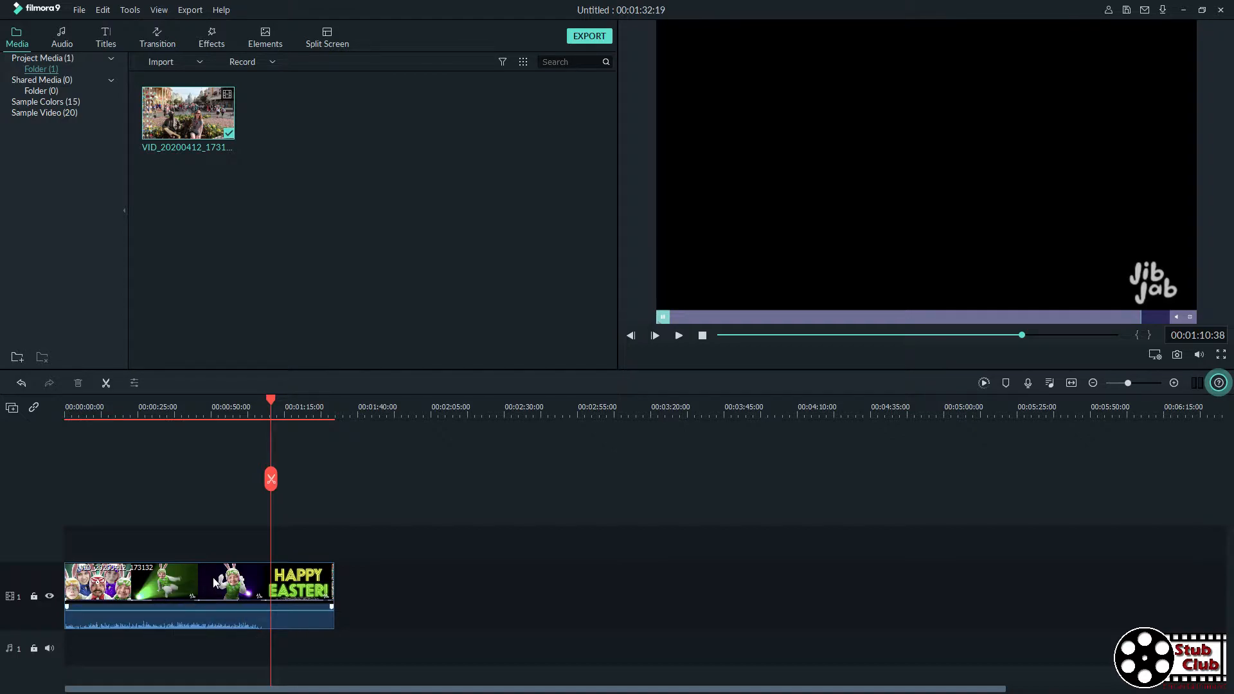
{"action": "left_click", "coordinate": [310, 577]}
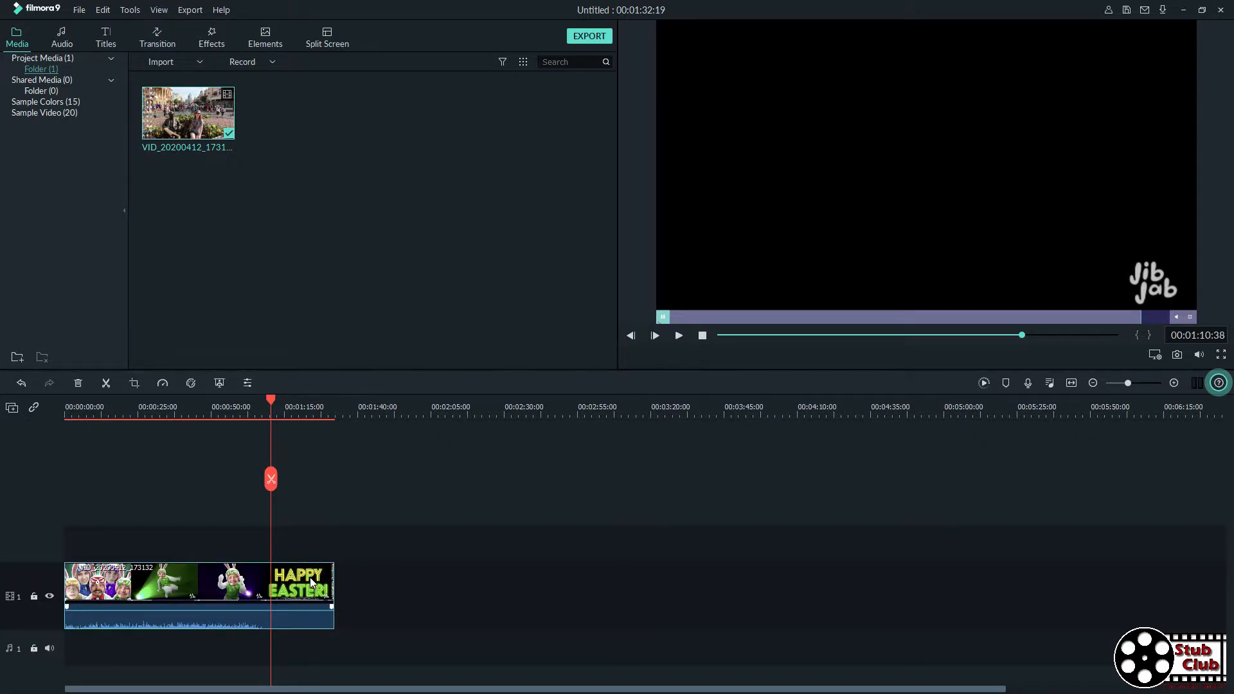
{"action": "left_click", "coordinate": [270, 479]}
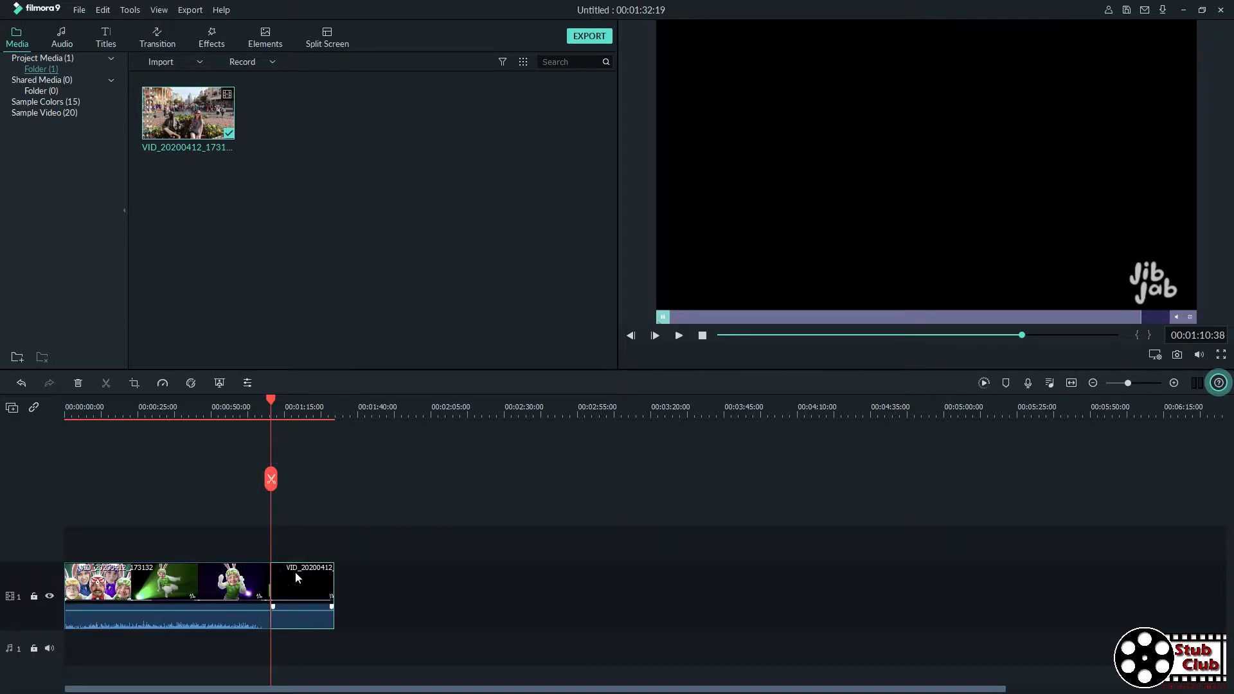
{"action": "left_click", "coordinate": [248, 580]}
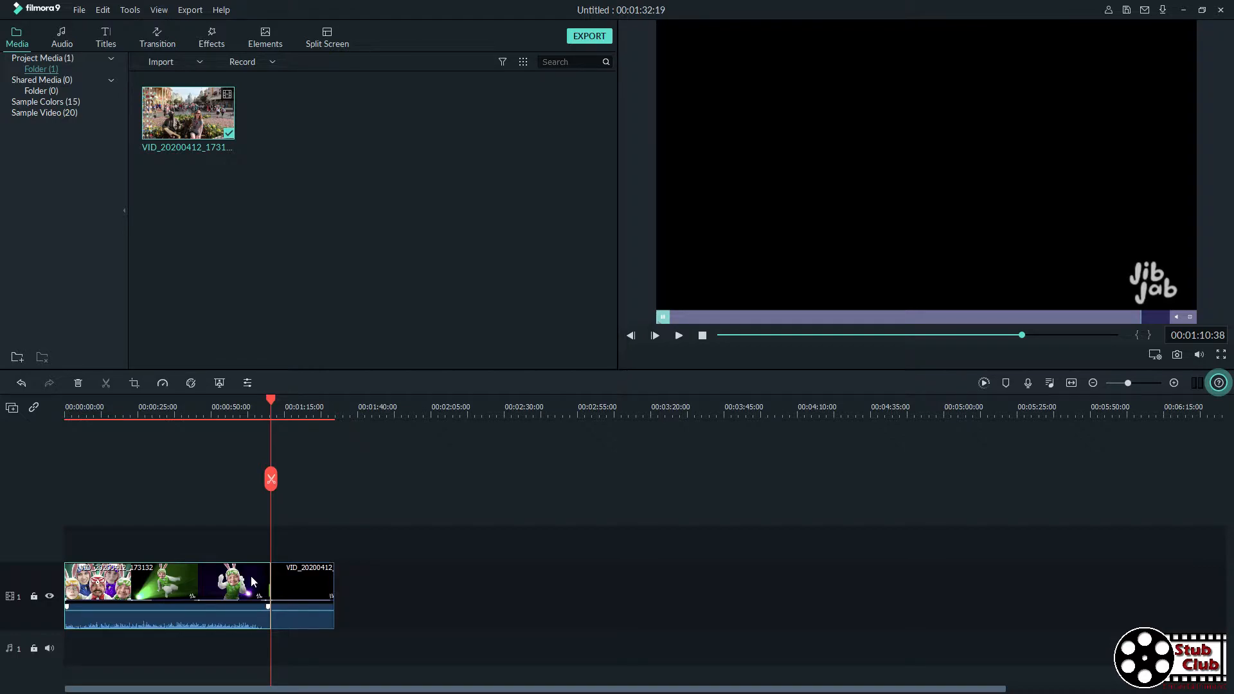
{"action": "left_click", "coordinate": [308, 592]}
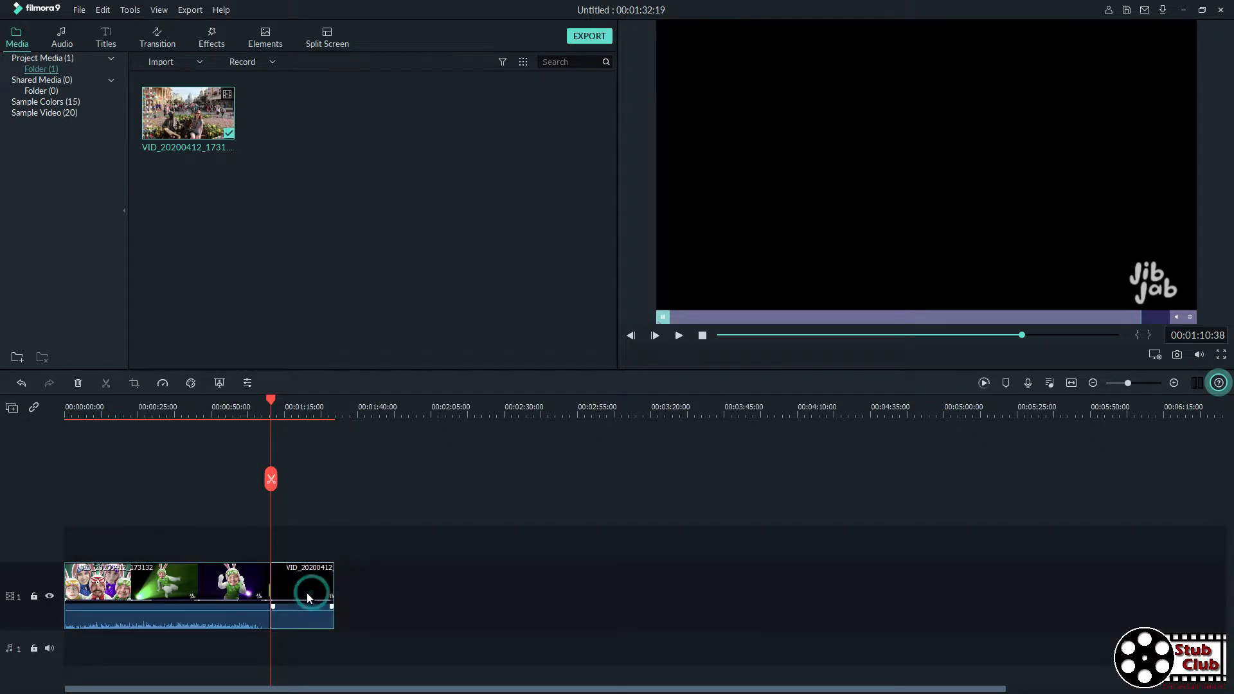
{"action": "key", "text": "Delete"}
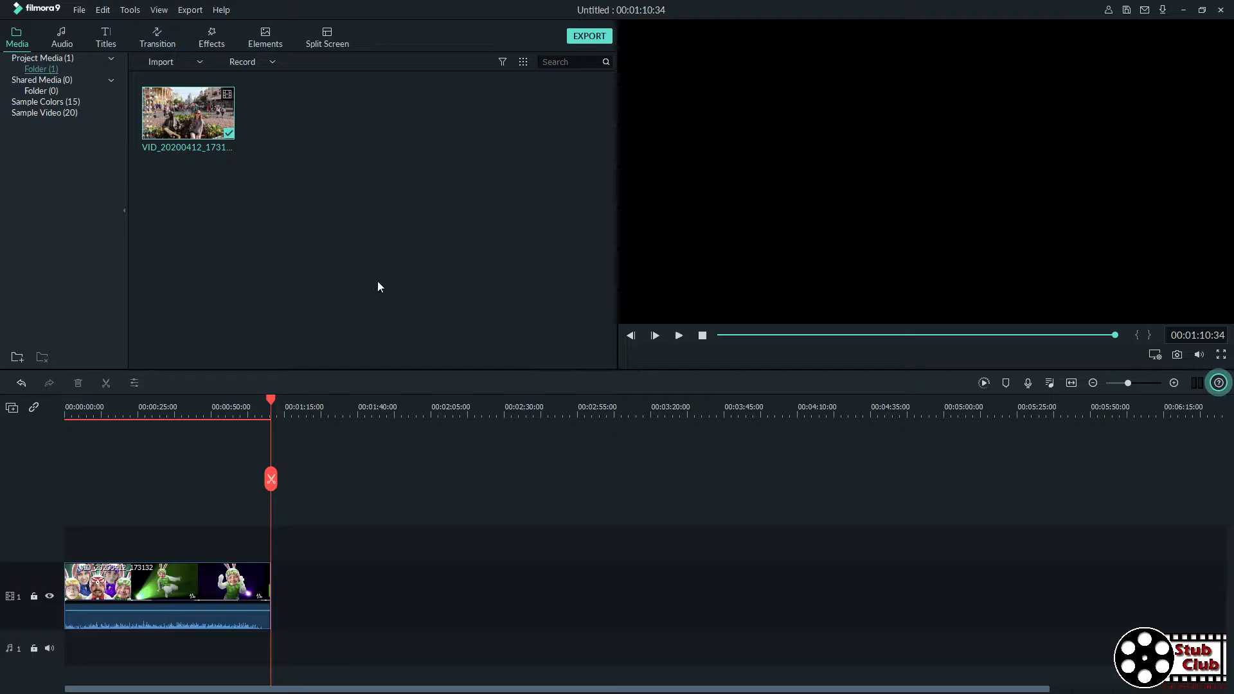
Save the project in the Projects folder under the name "Jib Jab Easter videos"
{"action": "left_click", "coordinate": [77, 10]}
{"action": "left_click", "coordinate": [129, 129]}
{"action": "key", "text": "BackSpace"}
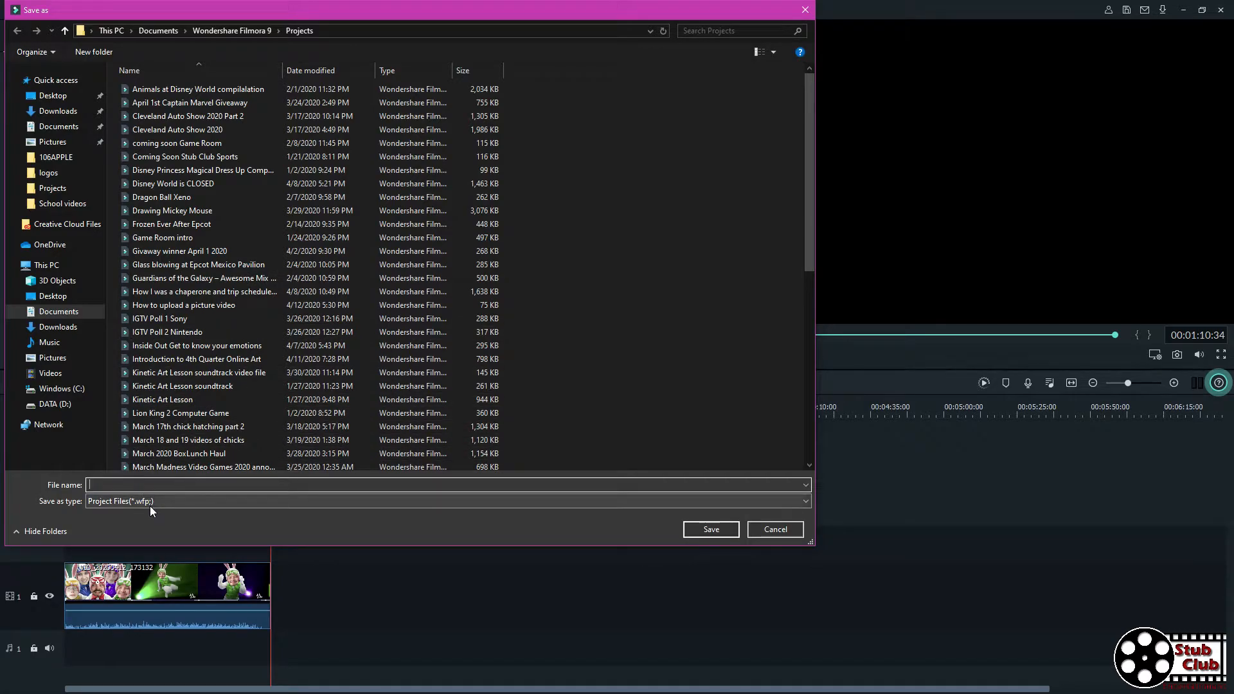
{"action": "type", "text": "Jib Jab Easter videos"}
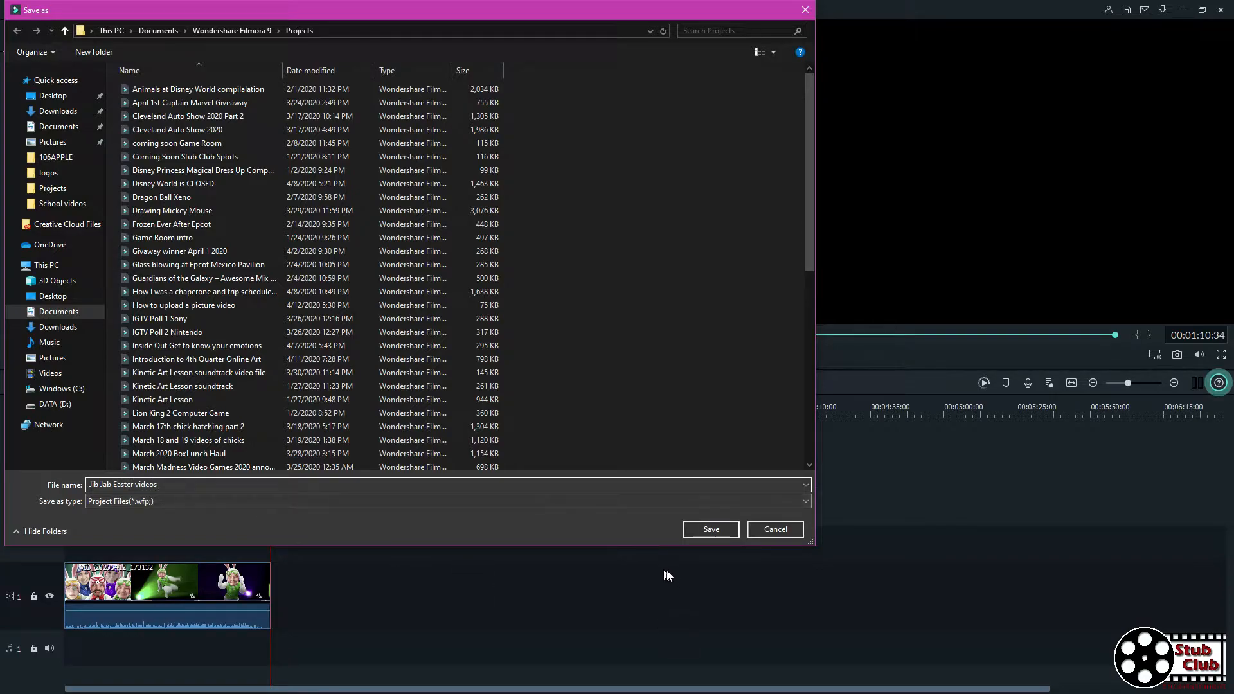
{"action": "left_click", "coordinate": [702, 526]}
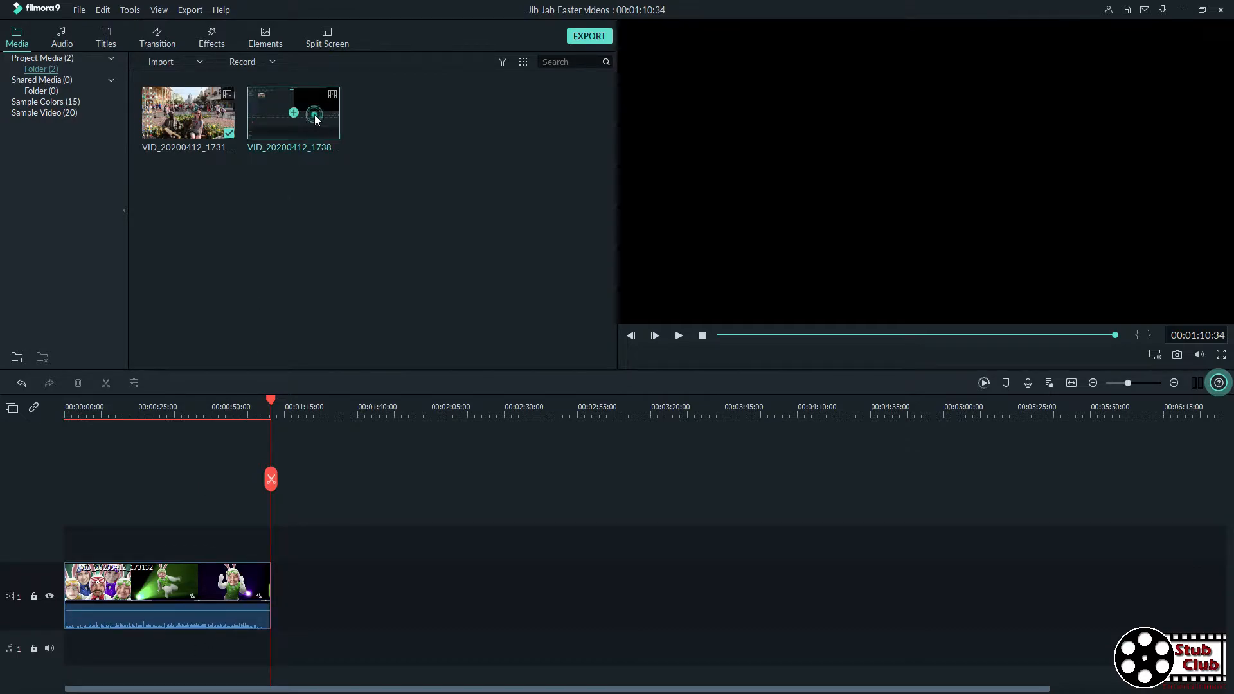
Append the VID_20200412_1738 clip after the first card on video track 1 and scrub to where its full-screen card begins
{"action": "left_click_drag", "start_coordinate": [322, 133], "coordinate": [280, 581]}
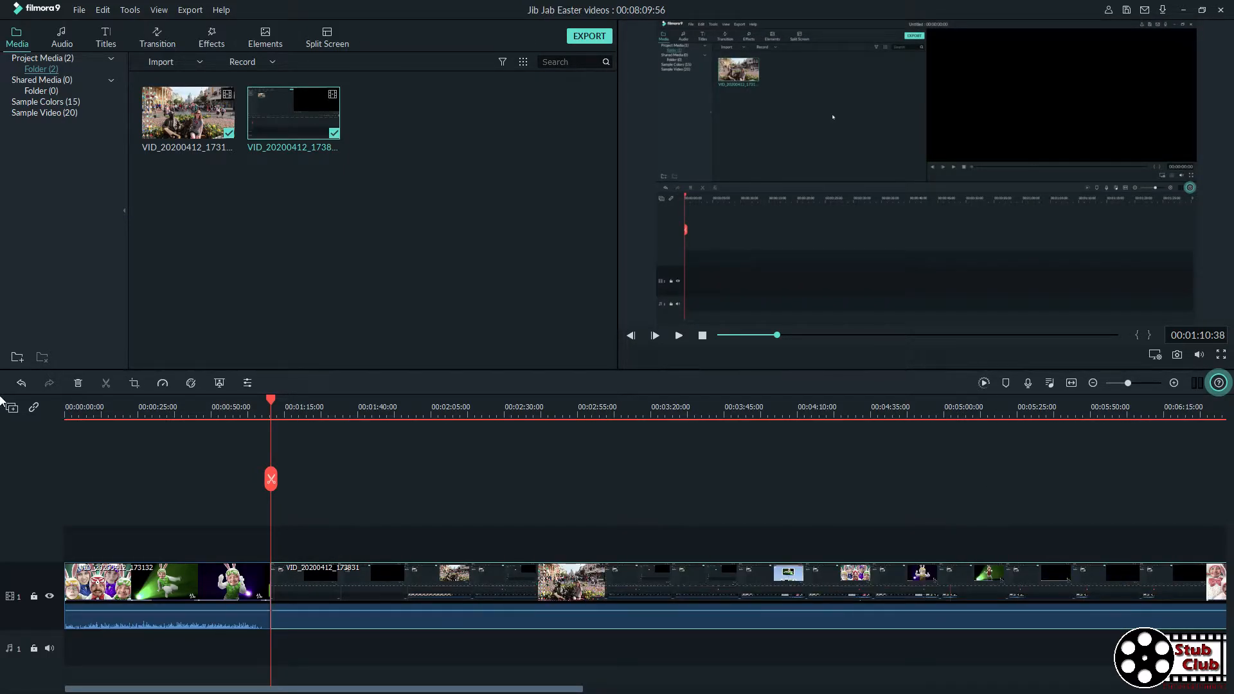
{"action": "left_click", "coordinate": [1124, 383]}
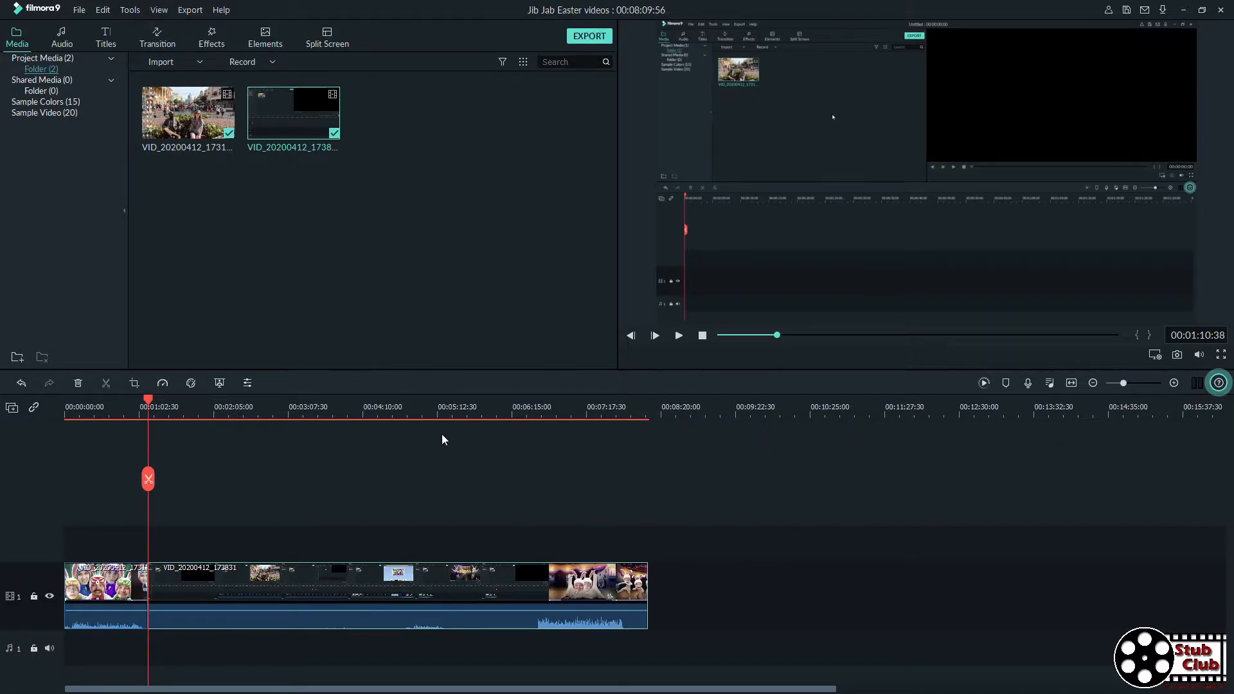
{"action": "left_click_drag", "start_coordinate": [385, 406], "coordinate": [537, 399]}
{"action": "left_click", "coordinate": [547, 408]}
{"action": "key", "text": "space"}
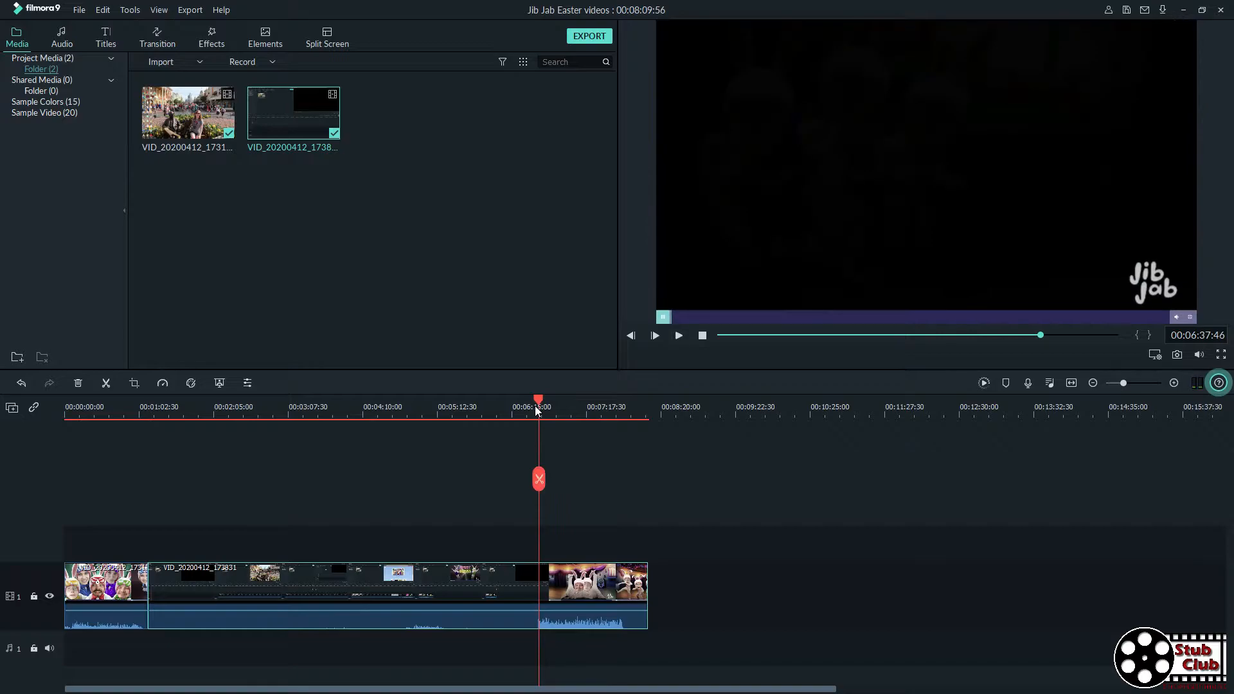
Split the second clip at its card's opening frame at 00:06:37:24 and delete the screen-recording segment before it
{"action": "left_click_drag", "start_coordinate": [538, 405], "coordinate": [531, 402]}
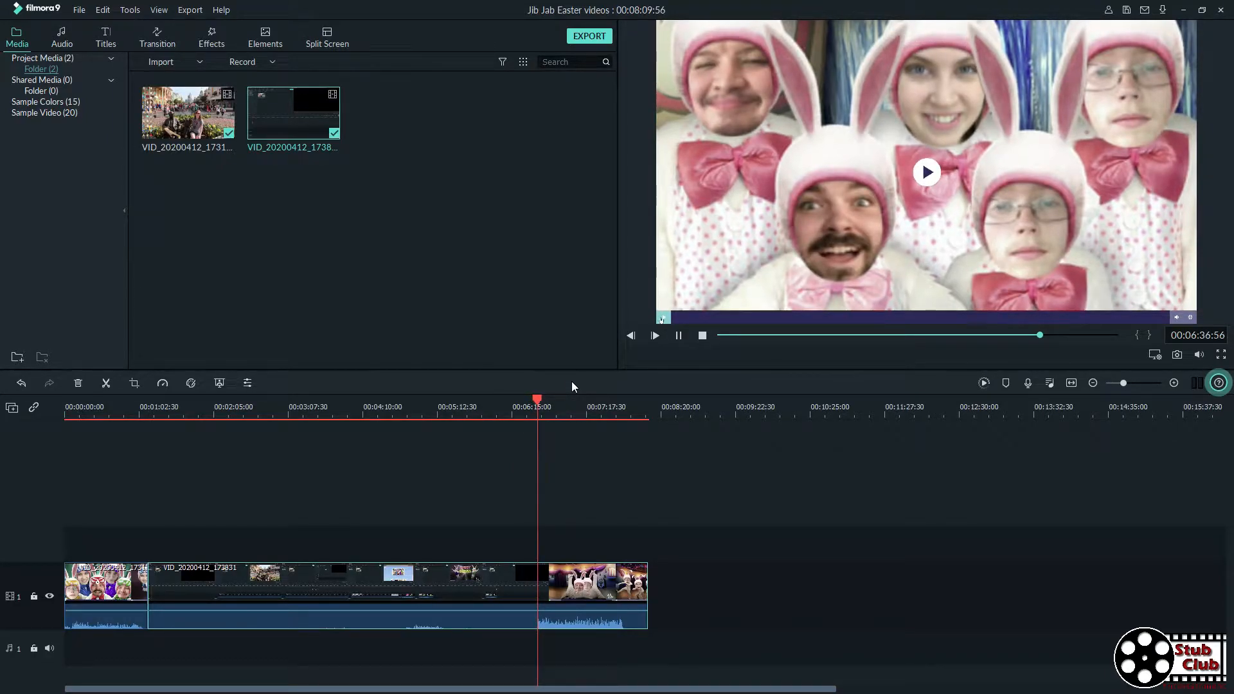
{"action": "key", "text": "space"}
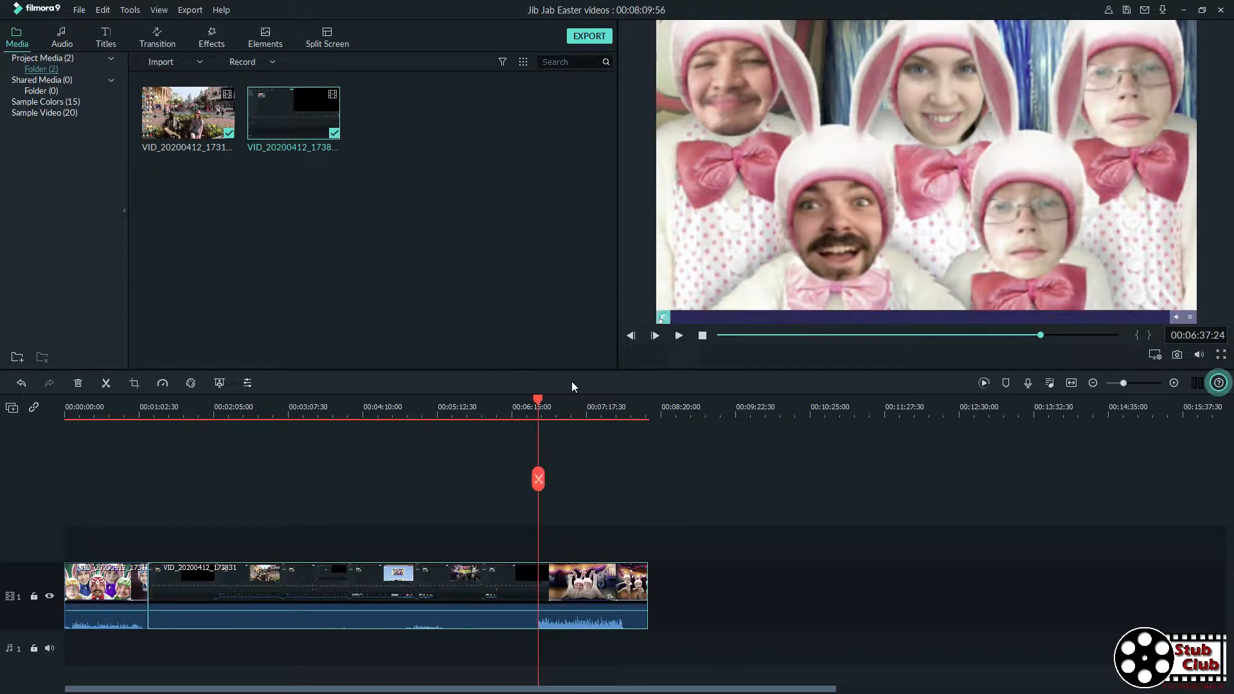
{"action": "left_click", "coordinate": [538, 488]}
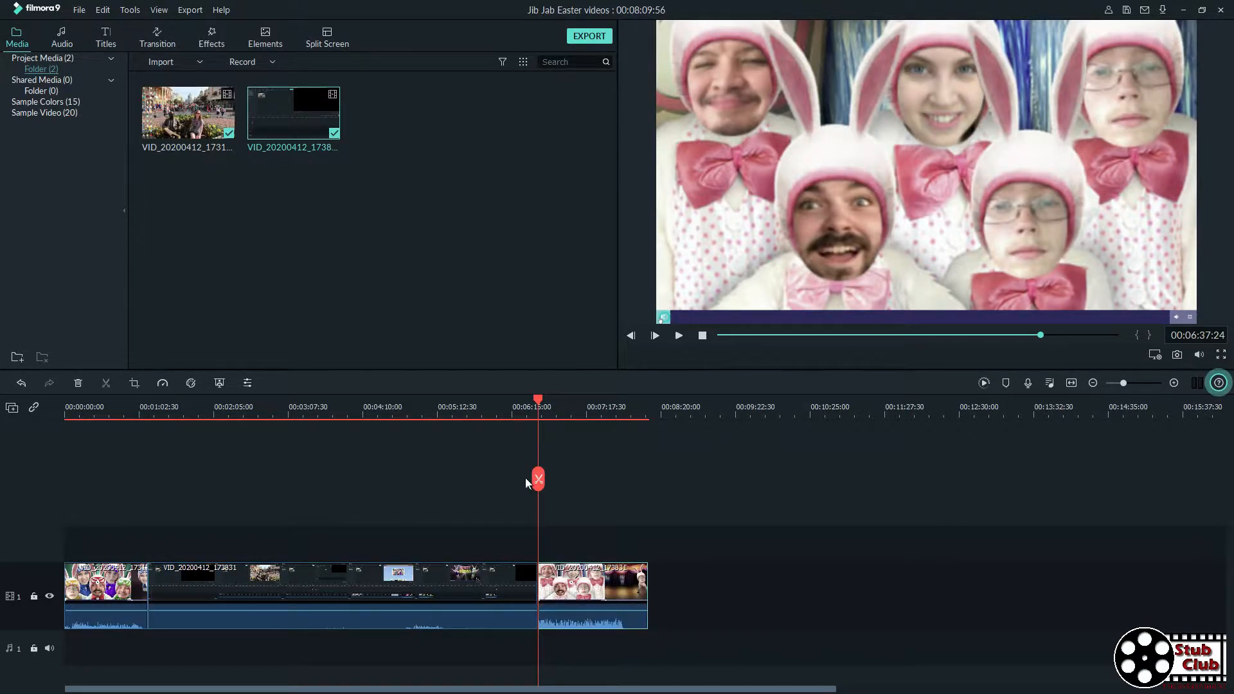
{"action": "left_click", "coordinate": [503, 586]}
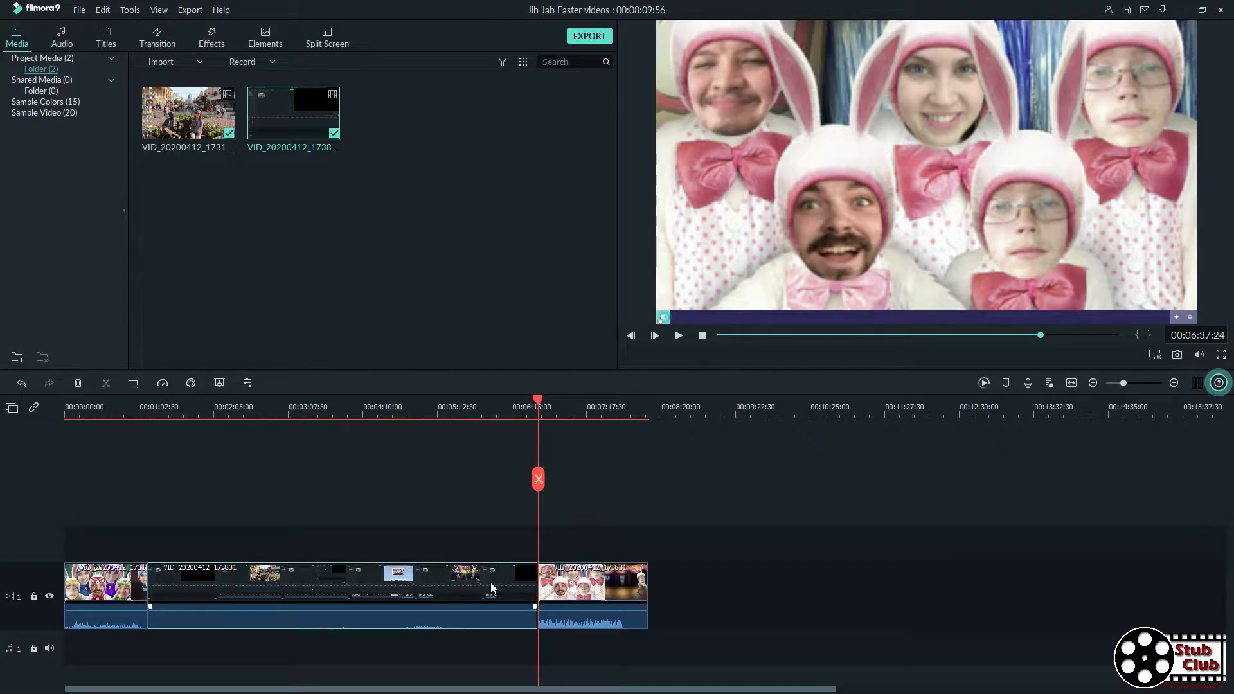
{"action": "key", "text": "Delete"}
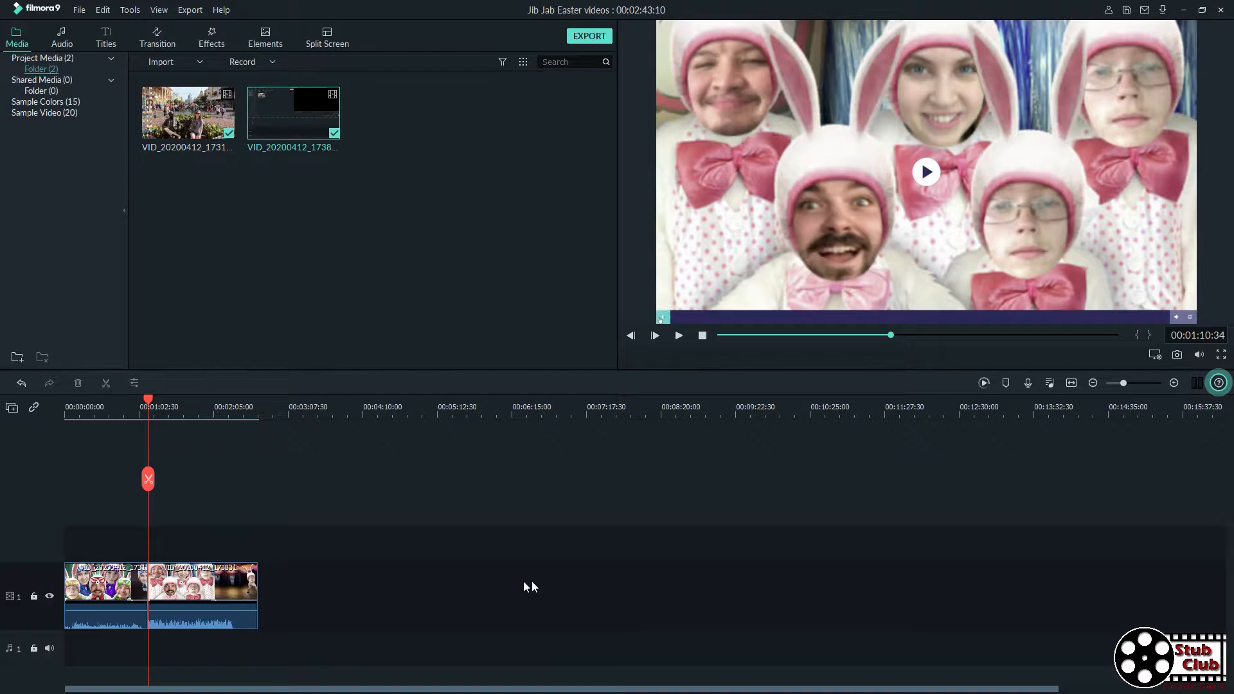
Split the second card's clip at its black closing frame at 00:02:23:40 and delete the segment after the split
{"action": "key", "text": "space"}
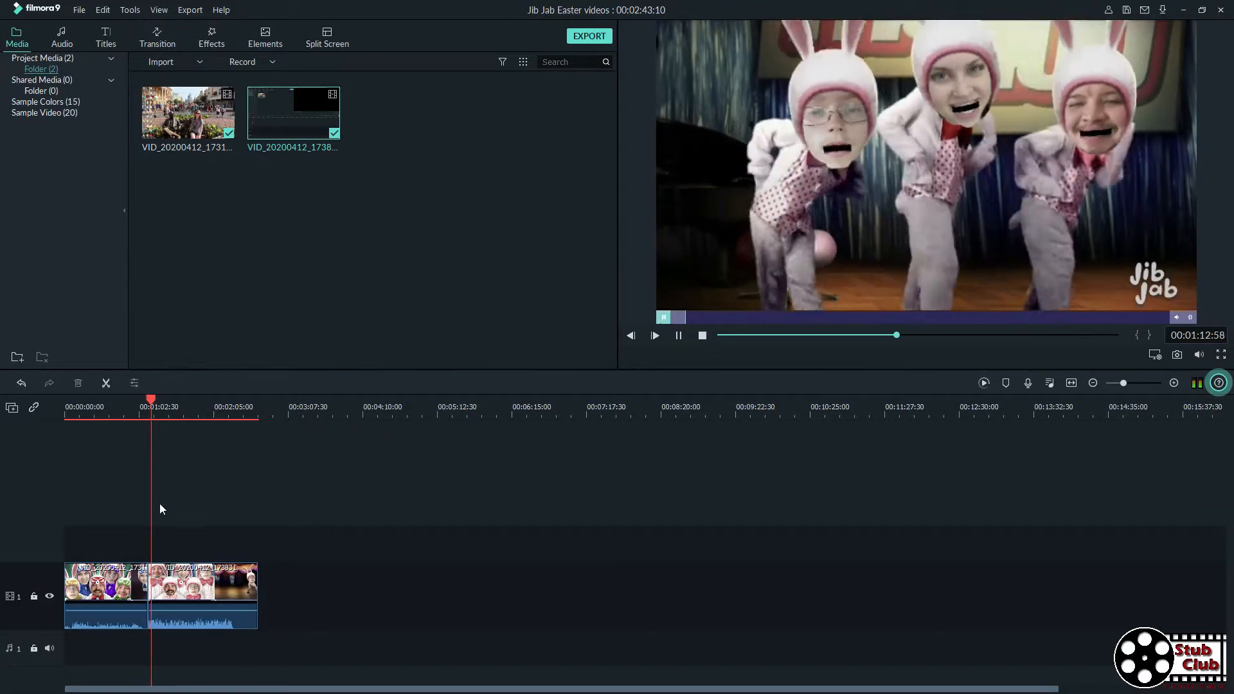
{"action": "left_click", "coordinate": [202, 405]}
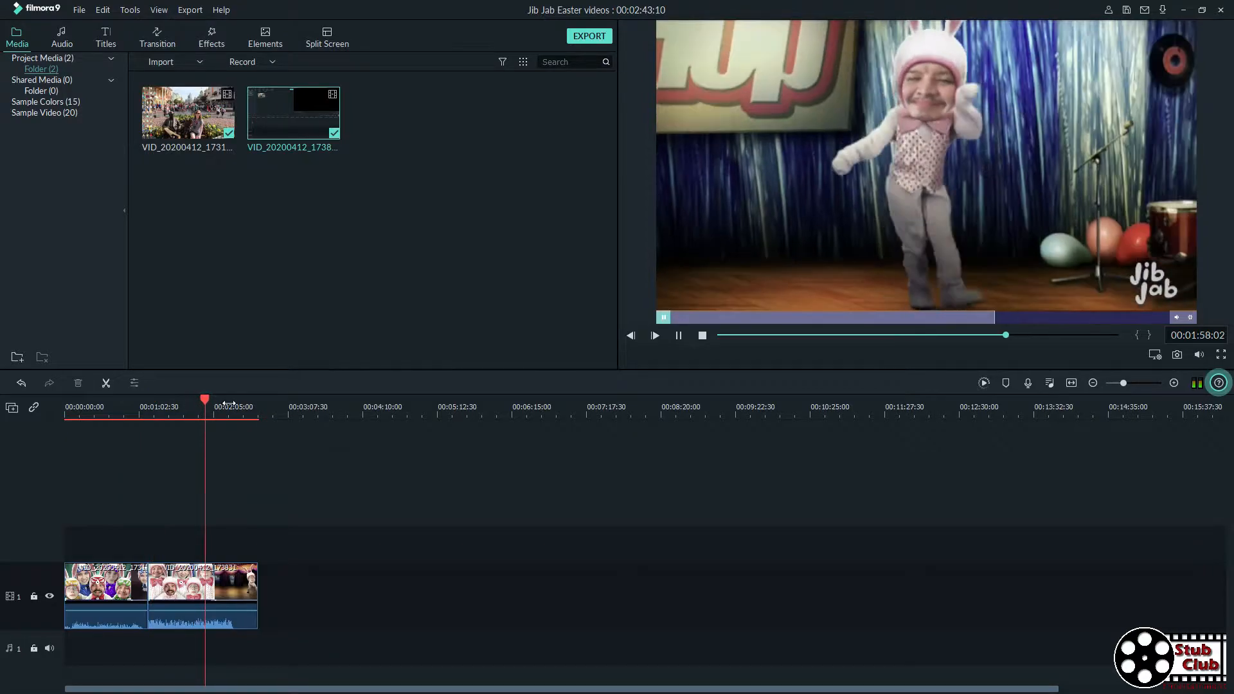
{"action": "left_click", "coordinate": [236, 405]}
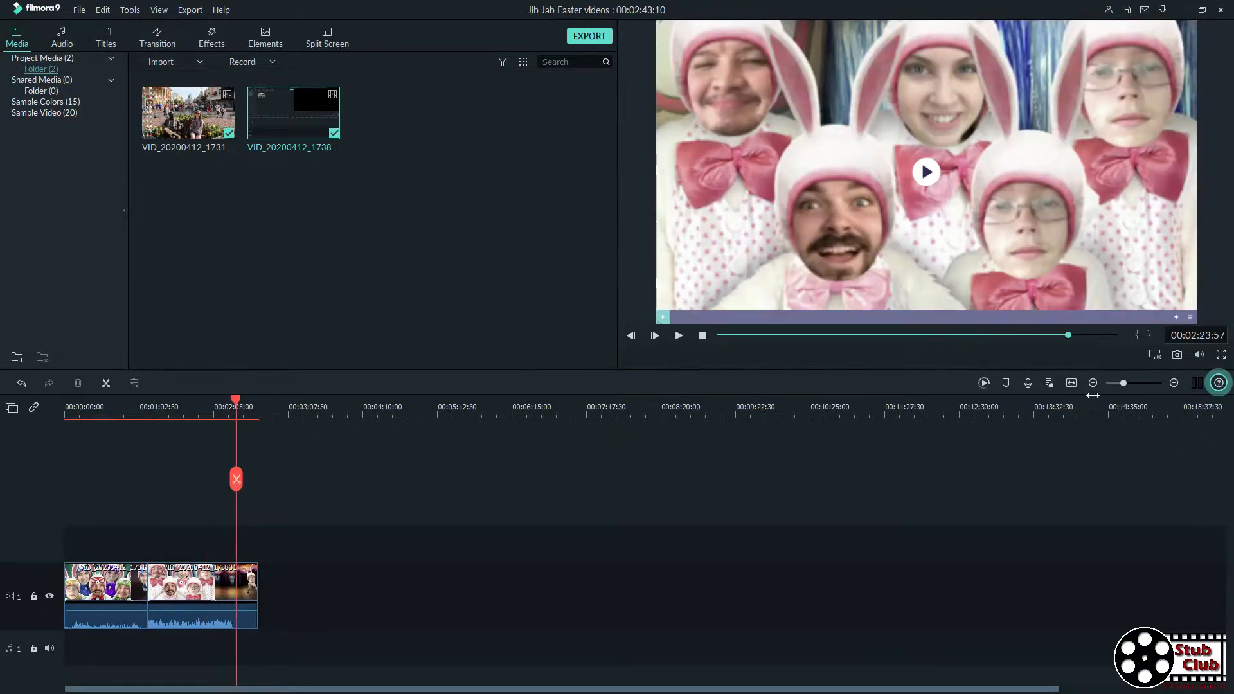
{"action": "left_click_drag", "start_coordinate": [1121, 383], "coordinate": [1142, 384]}
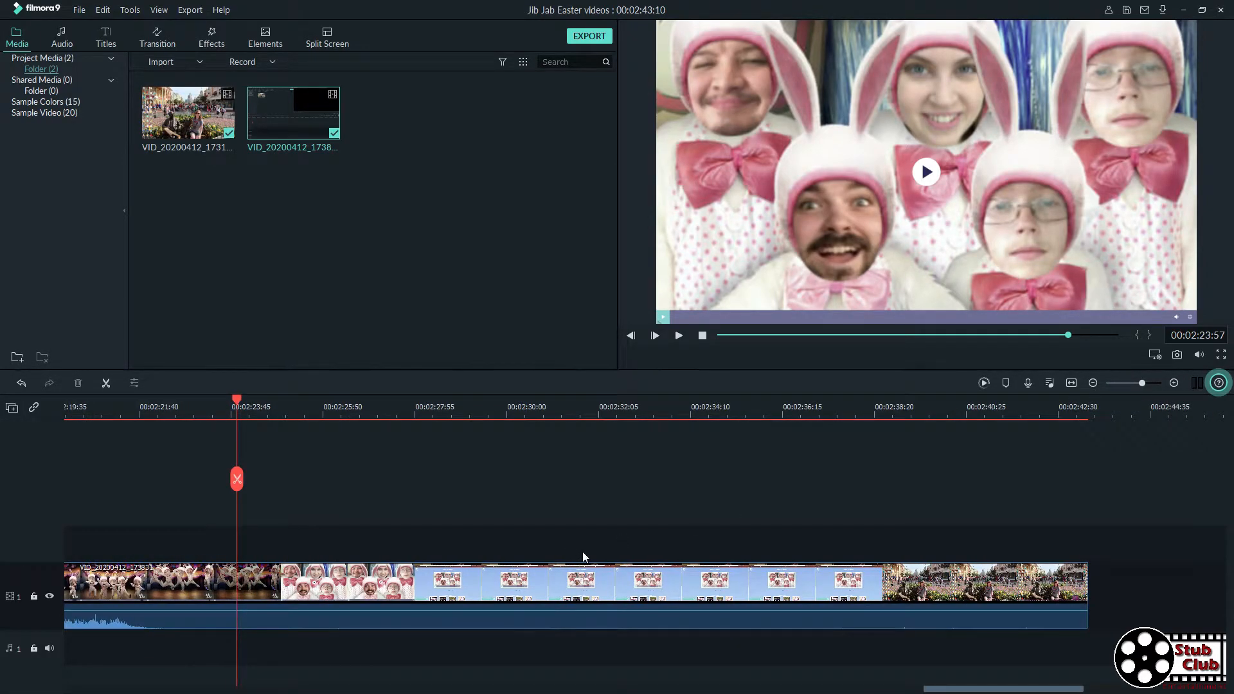
{"action": "left_click_drag", "start_coordinate": [237, 400], "coordinate": [227, 400]}
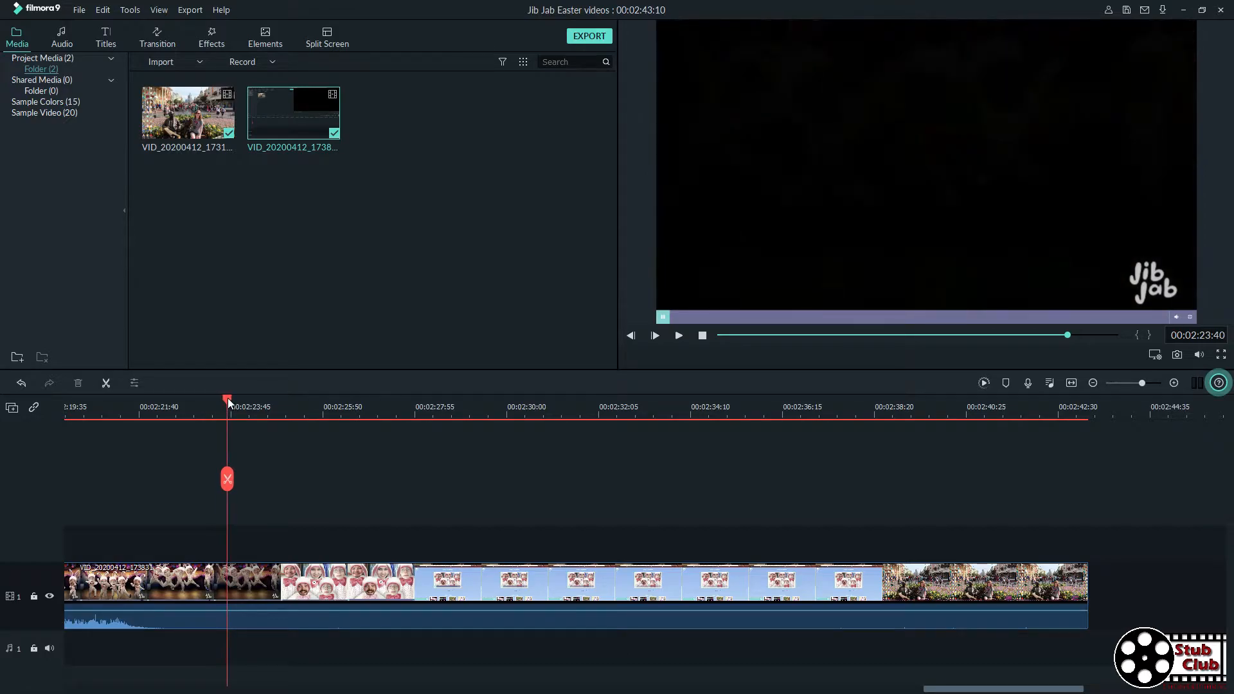
{"action": "left_click", "coordinate": [249, 585]}
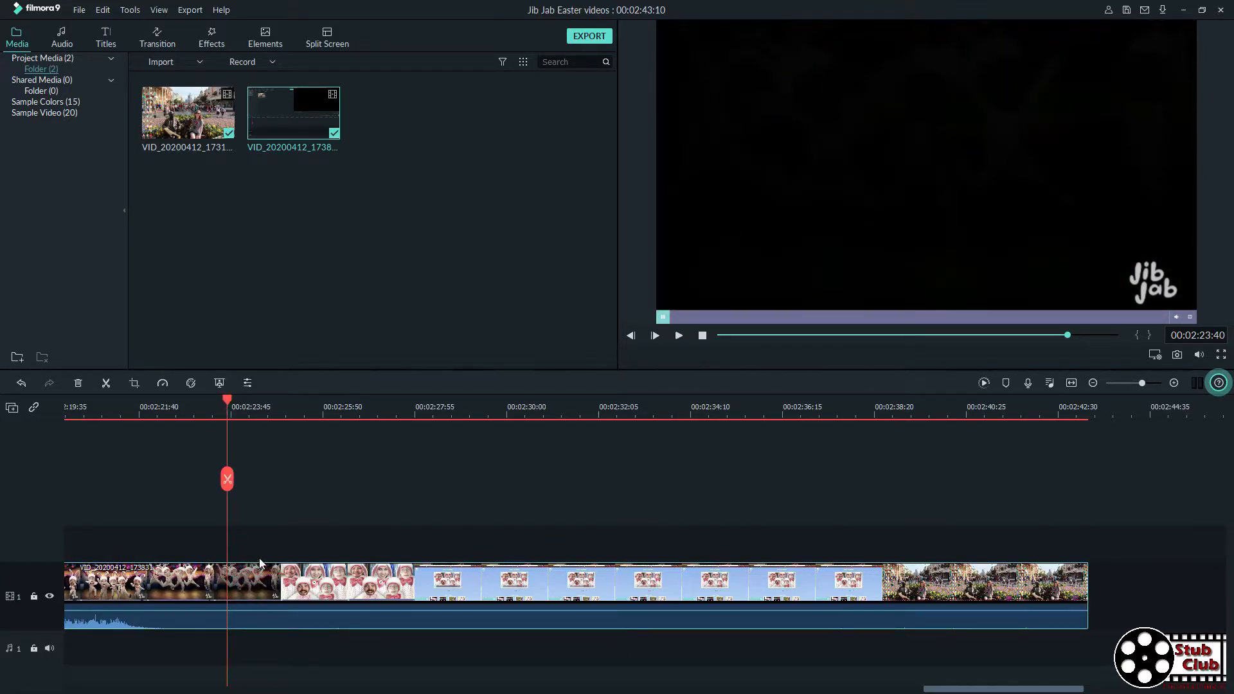
{"action": "left_click", "coordinate": [227, 479]}
{"action": "left_click", "coordinate": [265, 576]}
{"action": "key", "text": "Delete"}
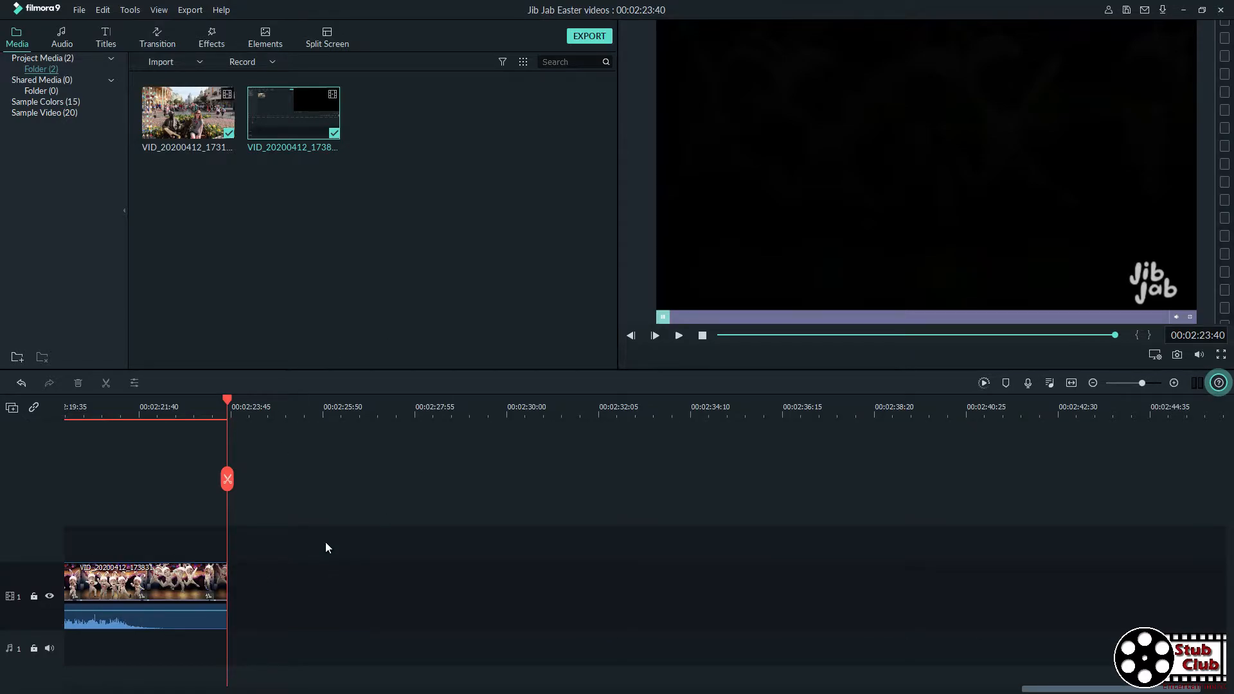
Append the VID_20200412_1746 clip after the second card on video track 1
{"action": "left_click_drag", "start_coordinate": [1067, 689], "coordinate": [333, 689]}
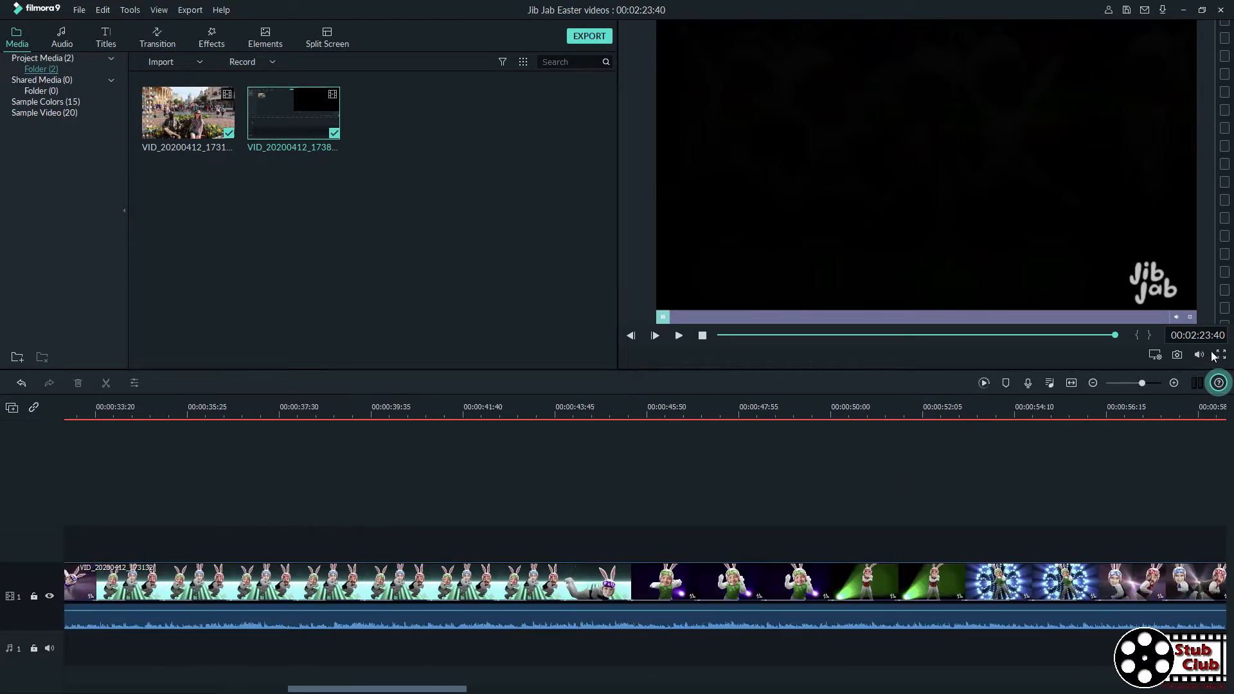
{"action": "left_click_drag", "start_coordinate": [1140, 382], "coordinate": [1130, 384]}
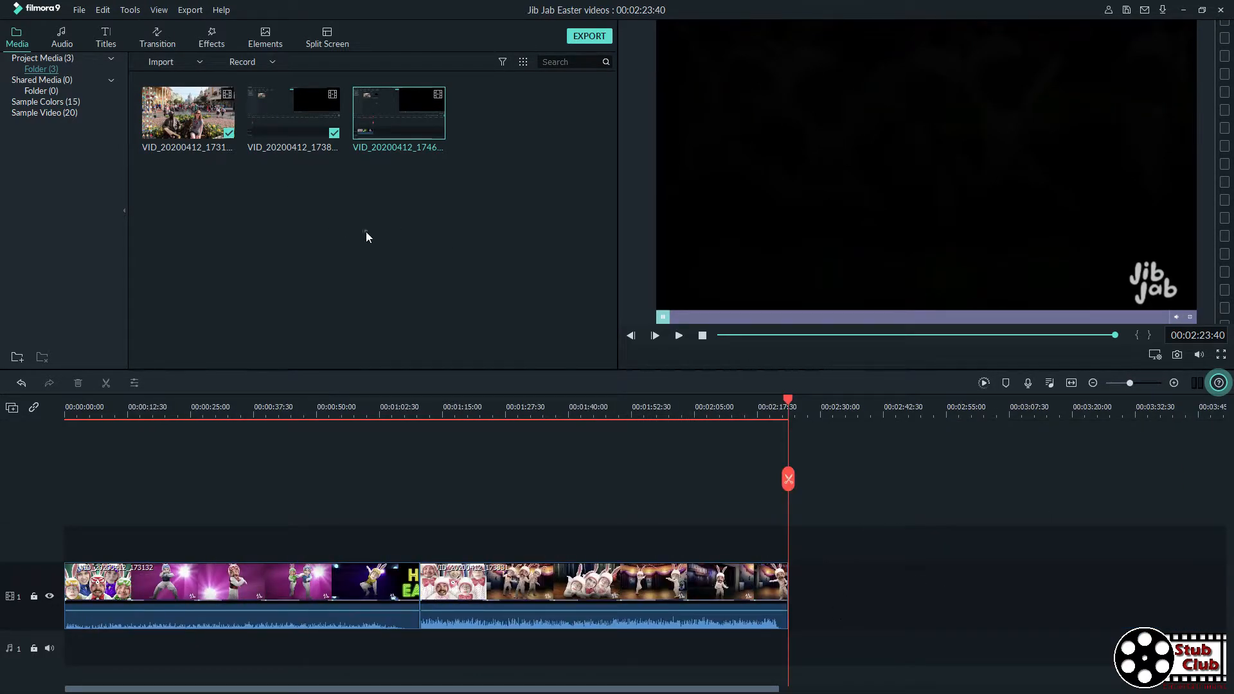
{"action": "left_click", "coordinate": [396, 215]}
{"action": "left_click_drag", "start_coordinate": [418, 128], "coordinate": [748, 635]}
{"action": "left_click_drag", "start_coordinate": [476, 688], "coordinate": [752, 688]}
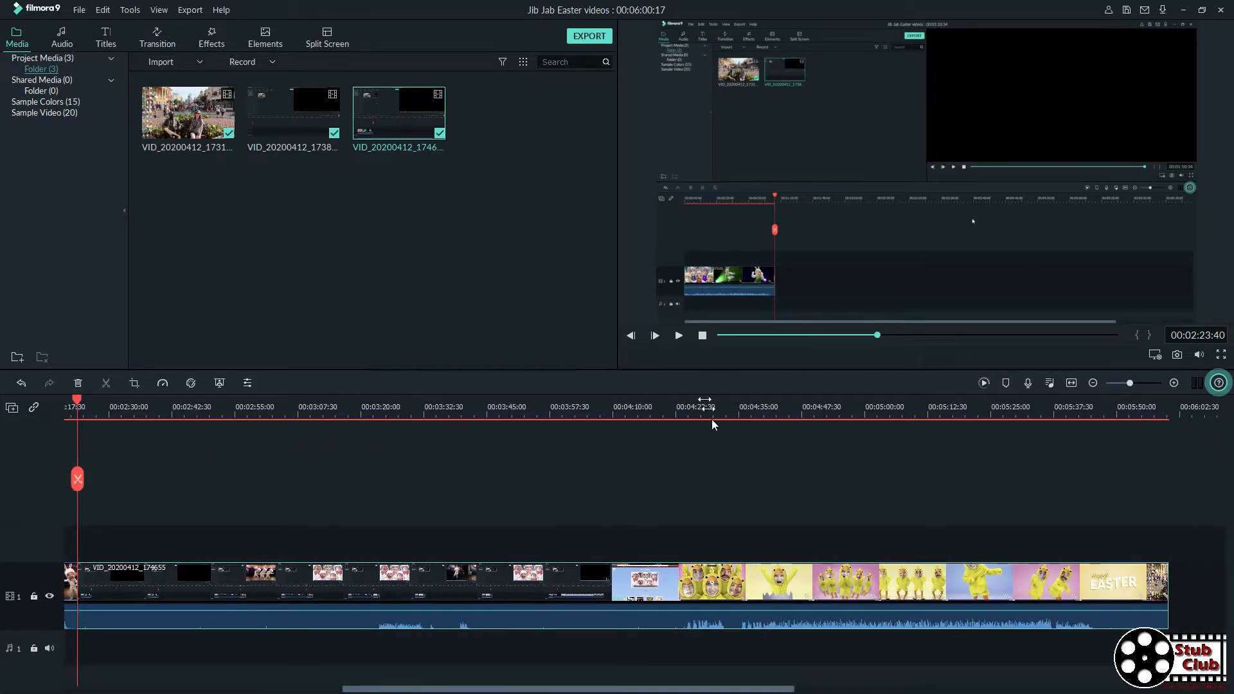
Split the third clip at its chick card's black opening frame at 00:04:35:42 and delete the segment before the split
{"action": "left_click", "coordinate": [681, 406]}
{"action": "left_click", "coordinate": [679, 335]}
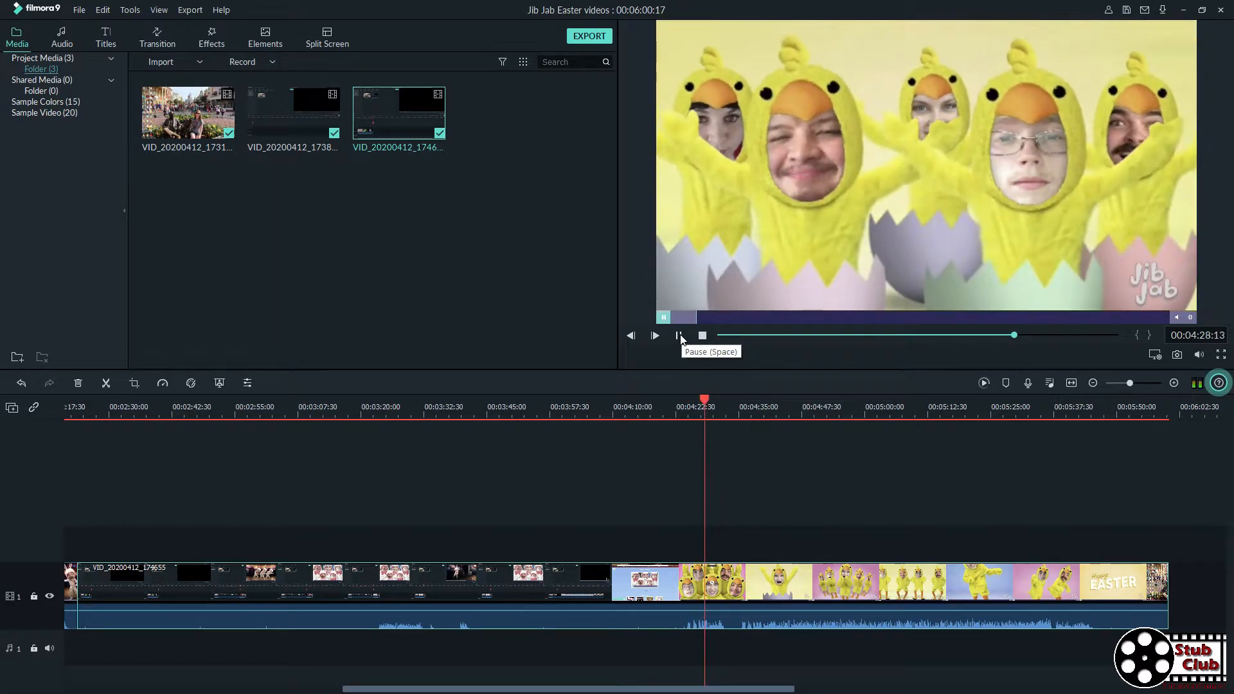
{"action": "left_click", "coordinate": [730, 414]}
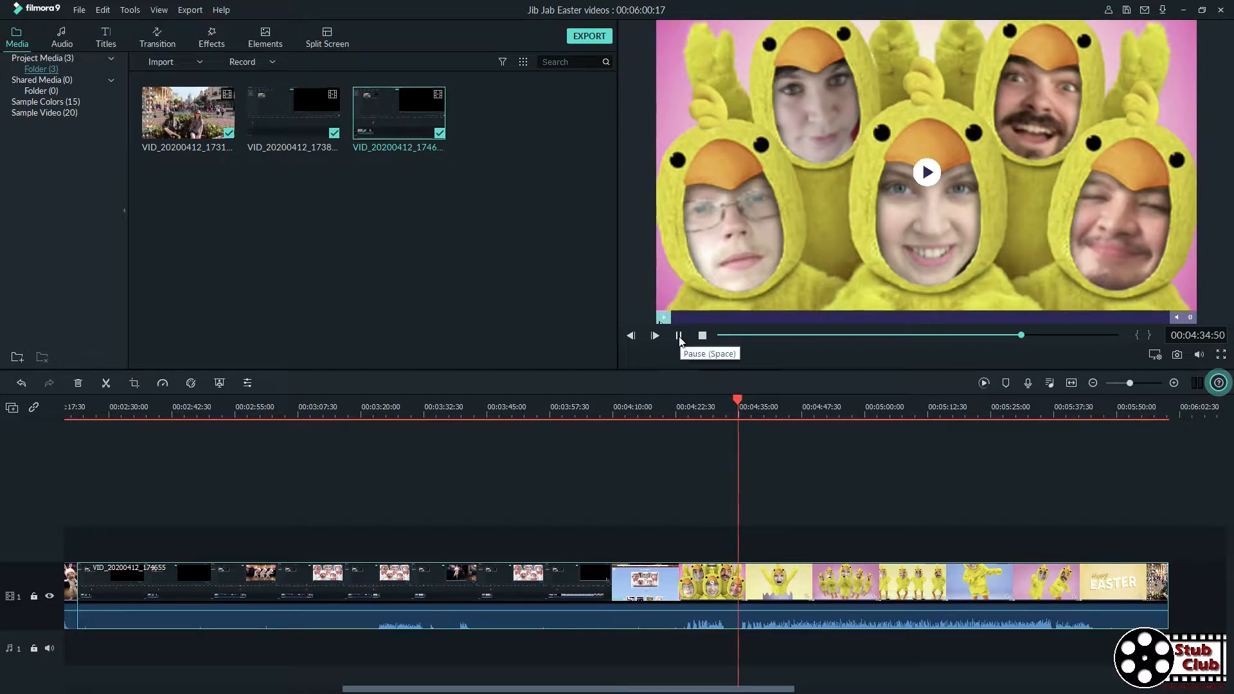
{"action": "left_click", "coordinate": [679, 335]}
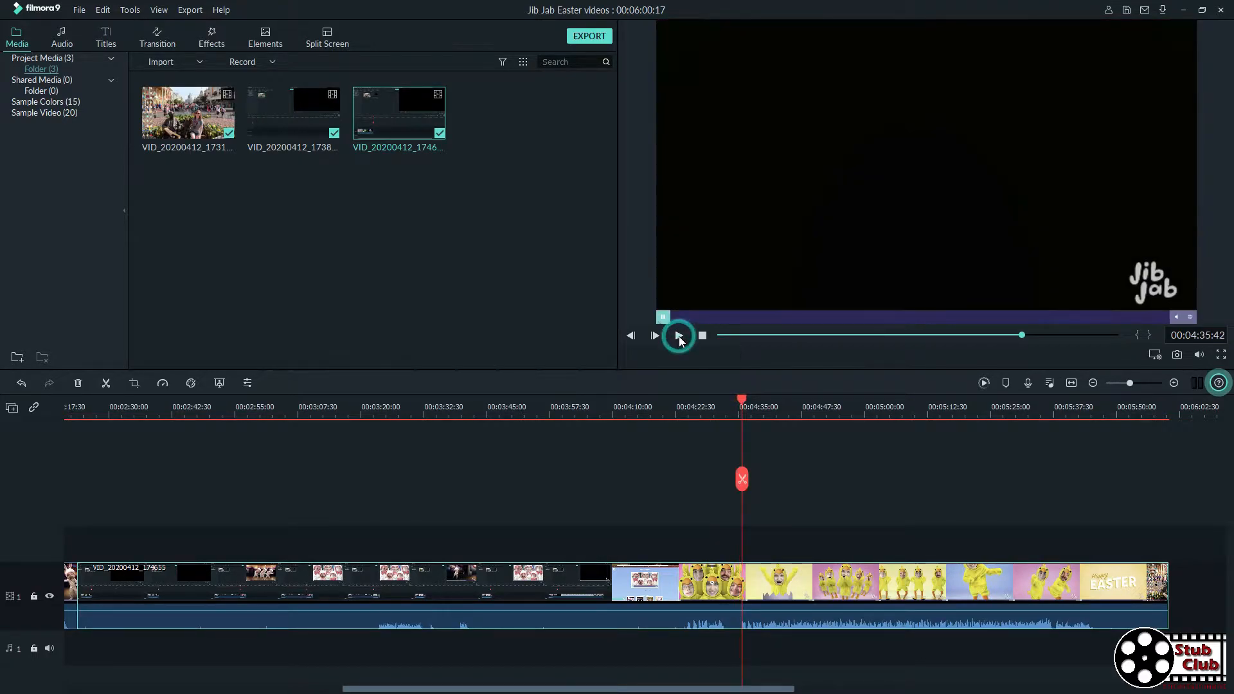
{"action": "left_click", "coordinate": [743, 480]}
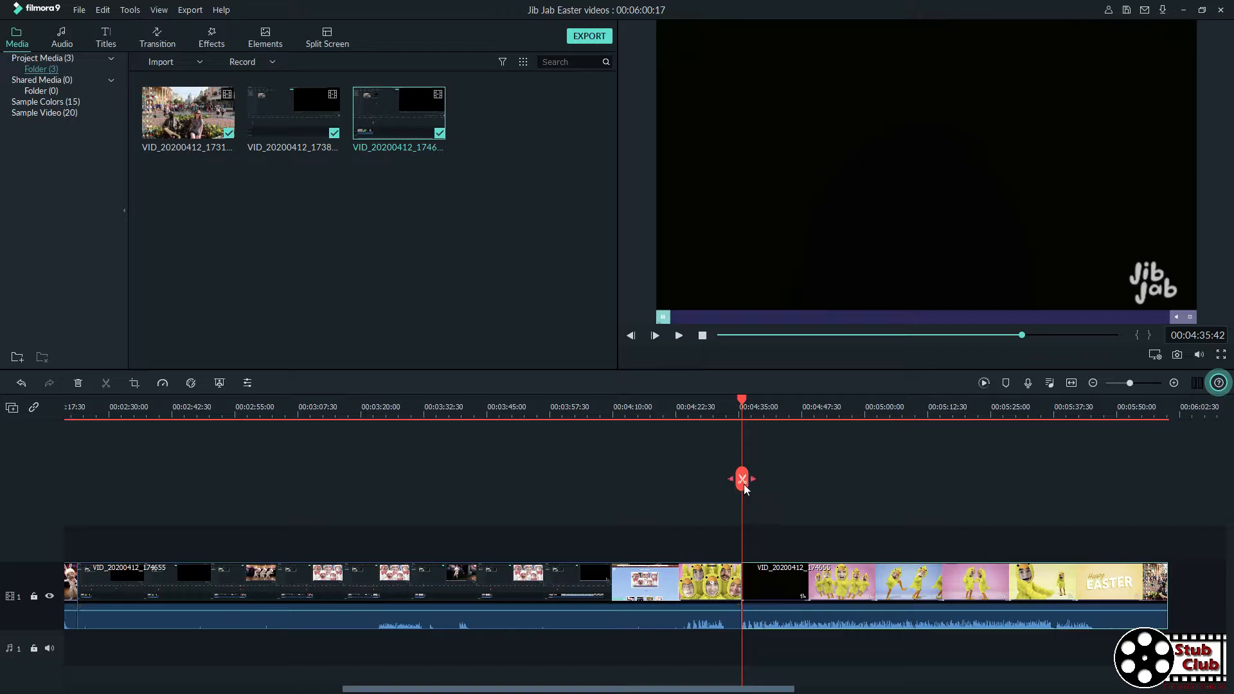
{"action": "left_click", "coordinate": [709, 583]}
{"action": "key", "text": "Delete"}
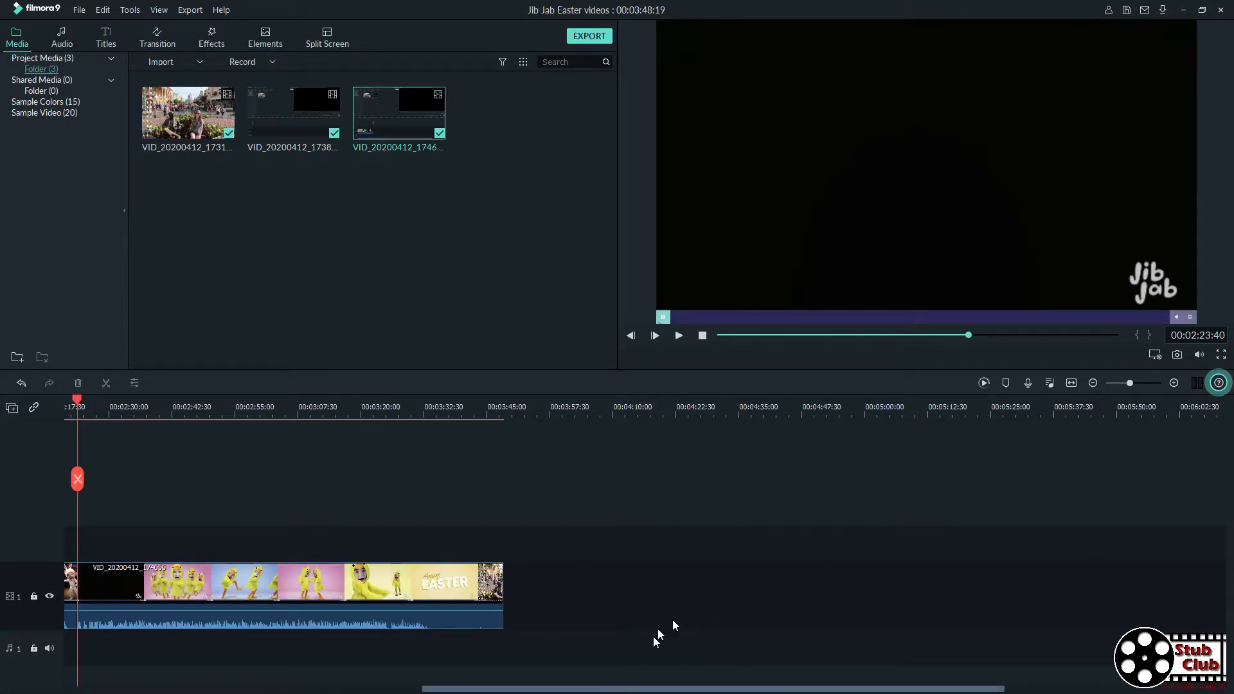
Split the third clip at its black closing frame at 00:03:34:16 and delete the segment after the split
{"action": "left_click", "coordinate": [411, 414]}
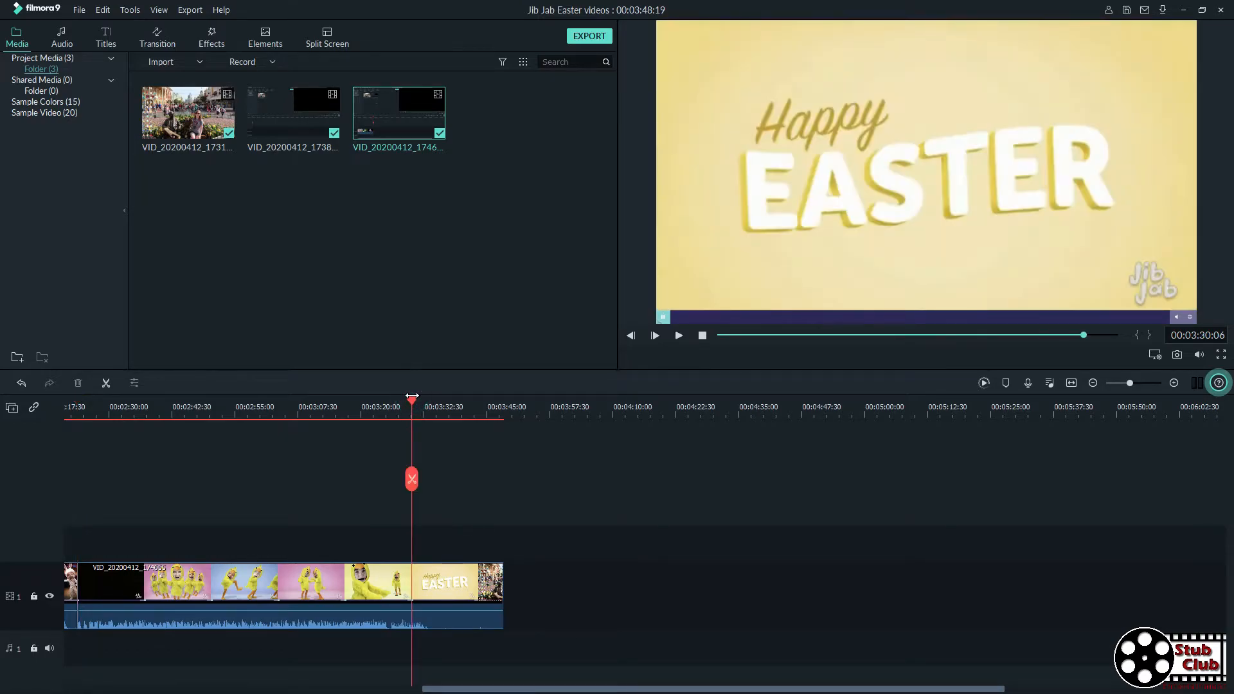
{"action": "key", "text": "space"}
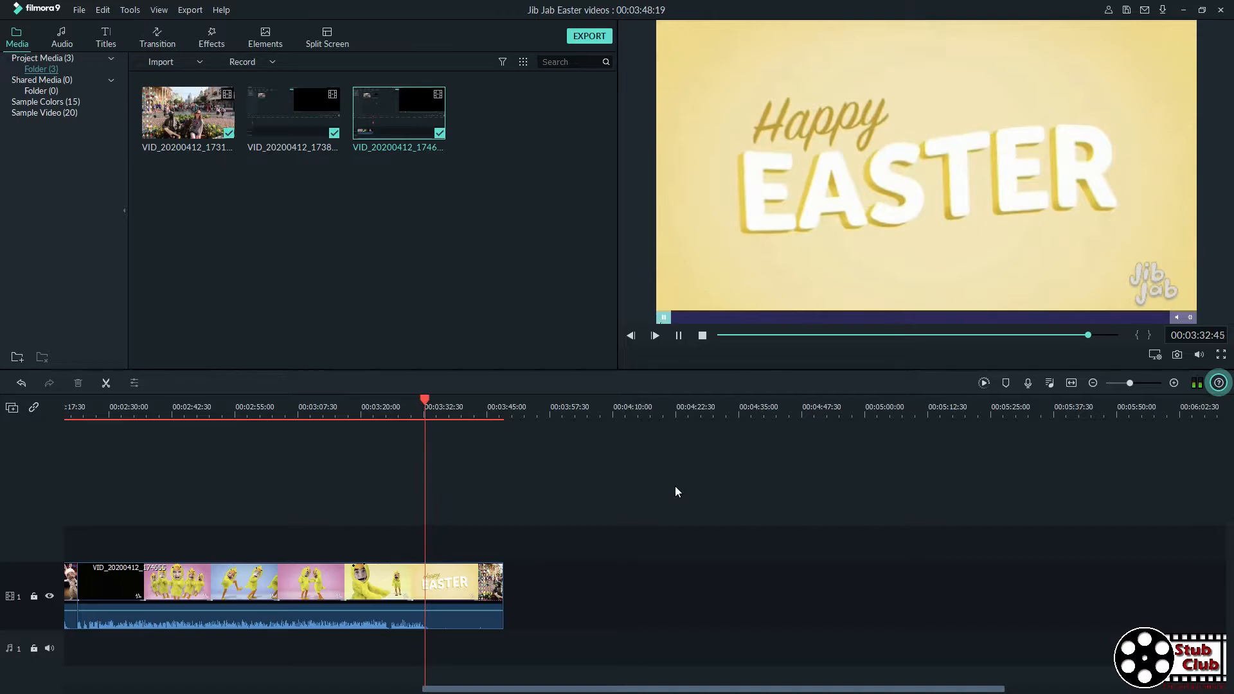
{"action": "key", "text": "space"}
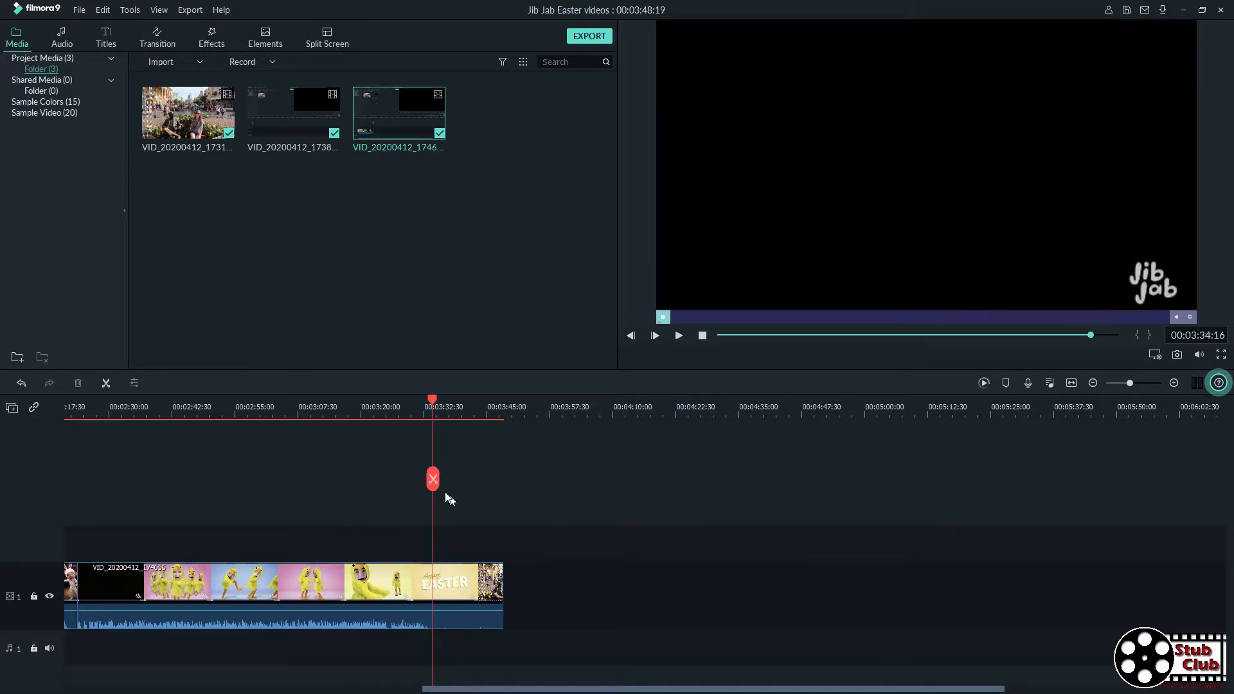
{"action": "left_click", "coordinate": [478, 590]}
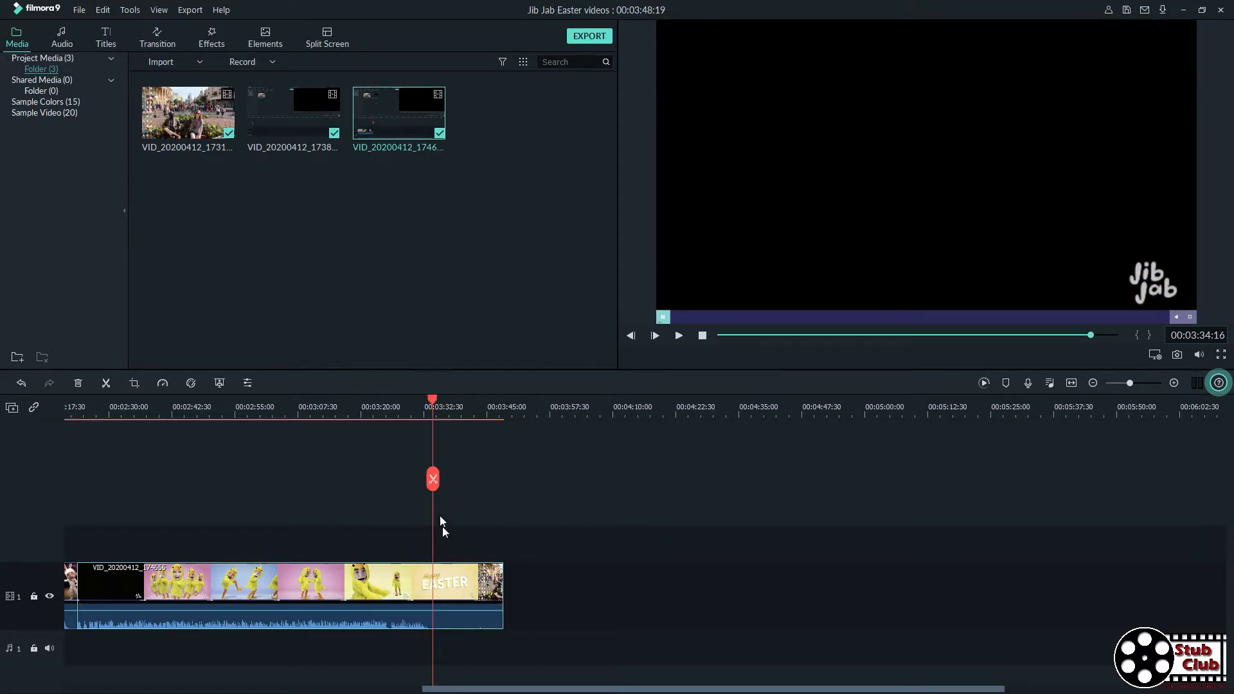
{"action": "left_click", "coordinate": [431, 480]}
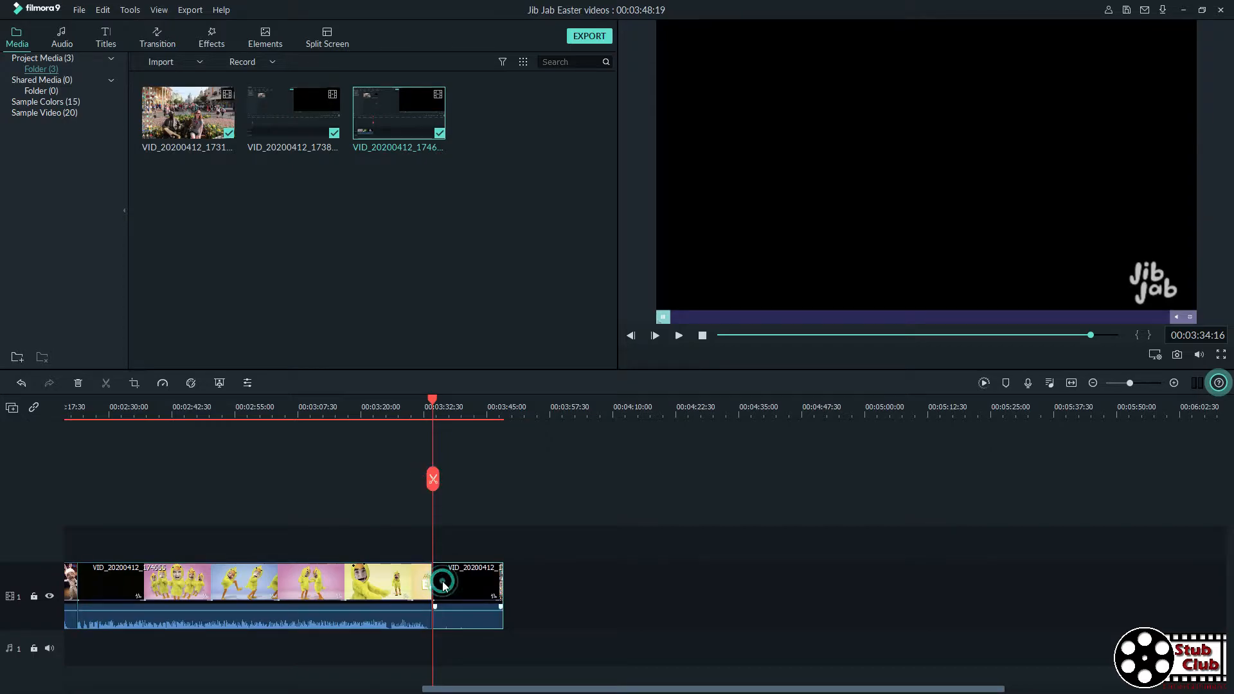
{"action": "key", "text": "Delete"}
Add the Linear 7 transition at the cut between the first and second clips on video track 1
{"action": "left_click", "coordinate": [540, 688]}
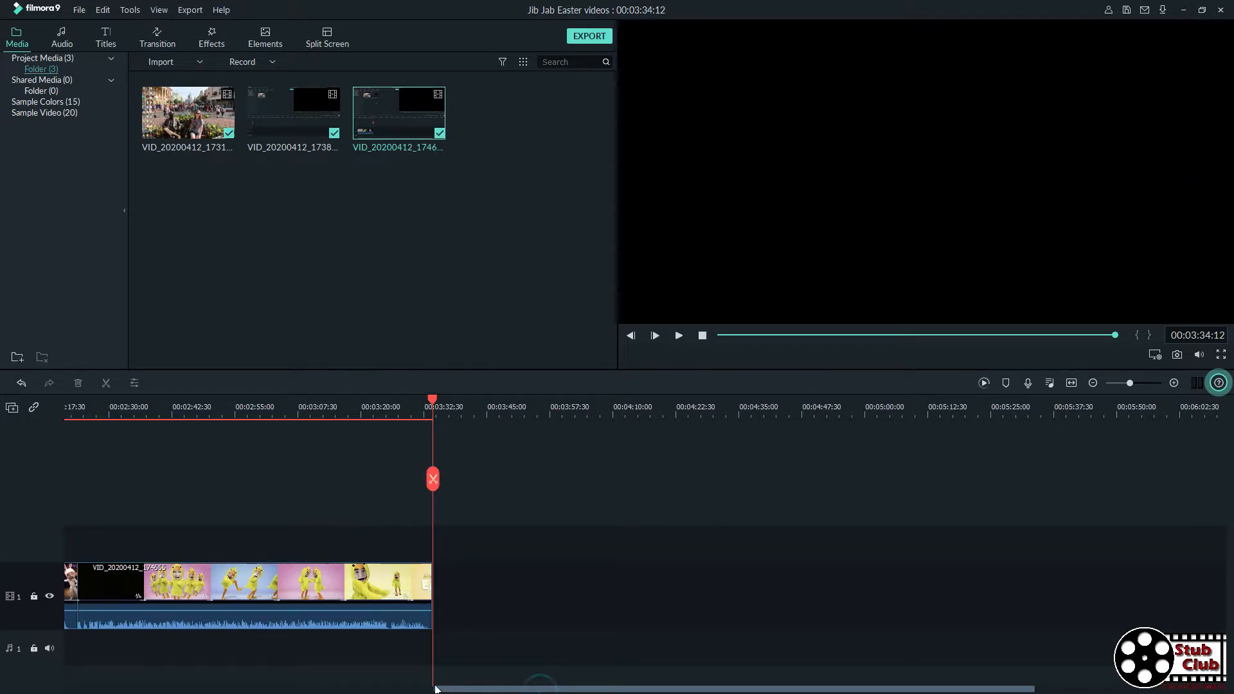
{"action": "left_click_drag", "start_coordinate": [473, 688], "coordinate": [2, 678]}
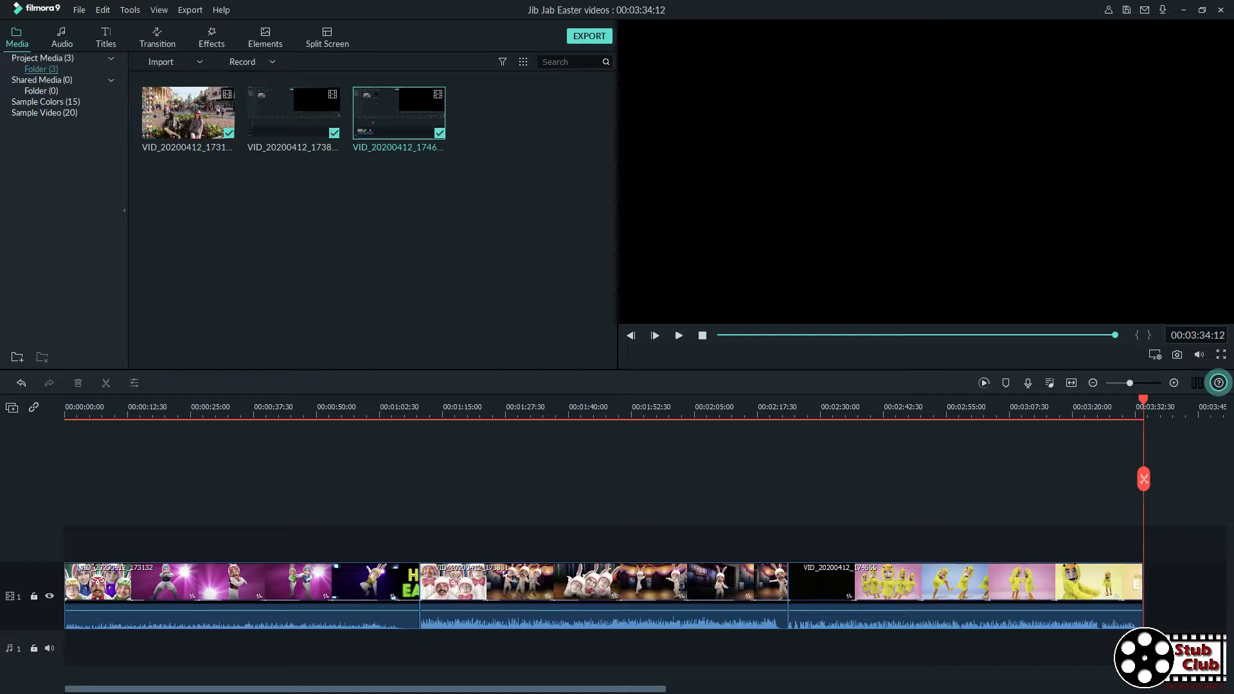
{"action": "left_click", "coordinate": [311, 283]}
{"action": "left_click", "coordinate": [154, 40]}
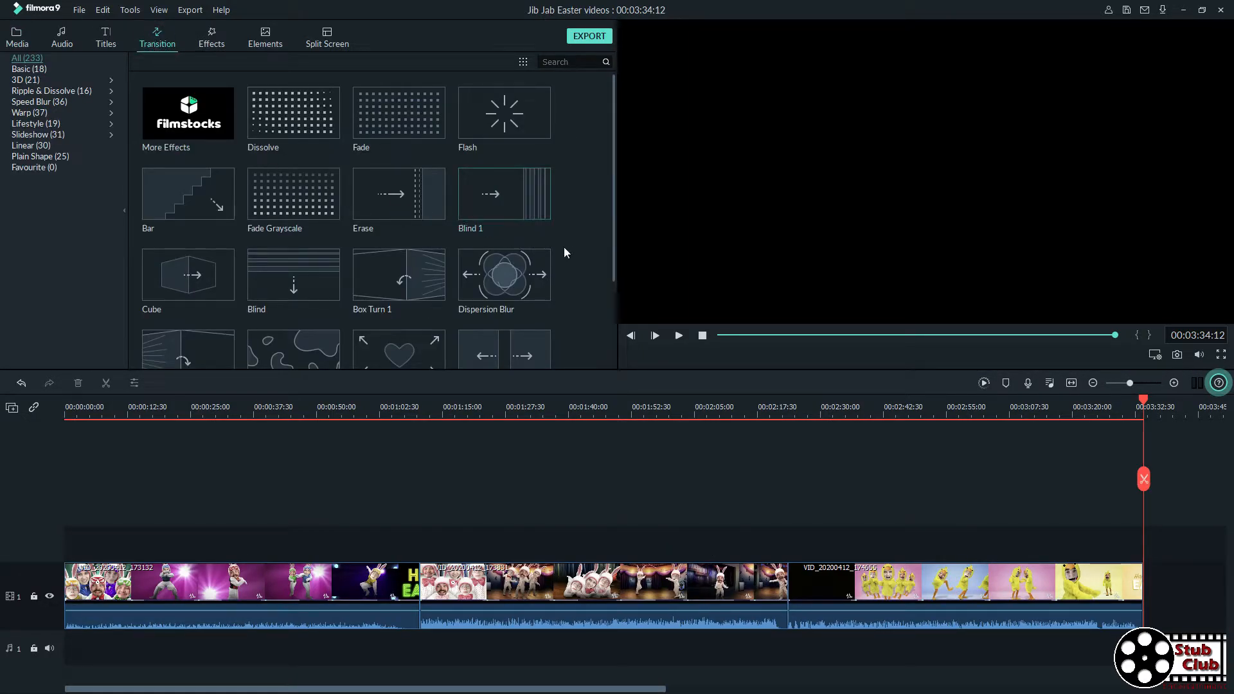
{"action": "scroll", "coordinate": [558, 251], "scroll_direction": "down", "scroll_amount": 15}
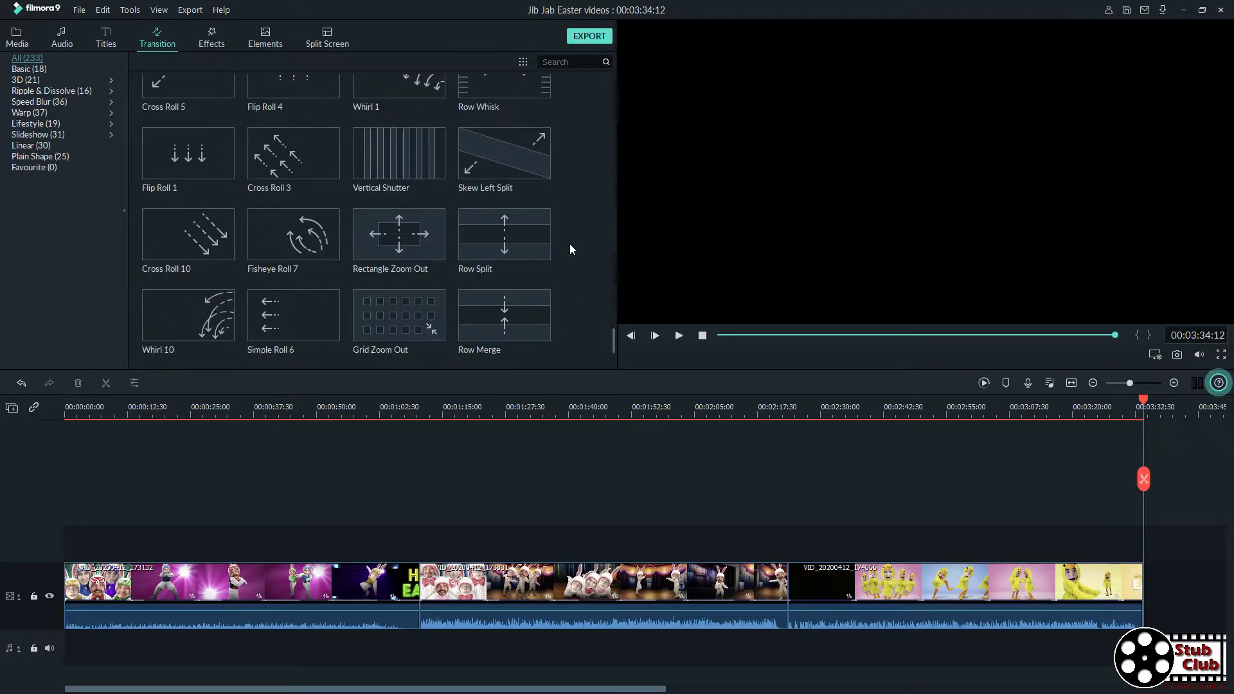
{"action": "scroll", "coordinate": [570, 245], "scroll_direction": "down", "scroll_amount": 5}
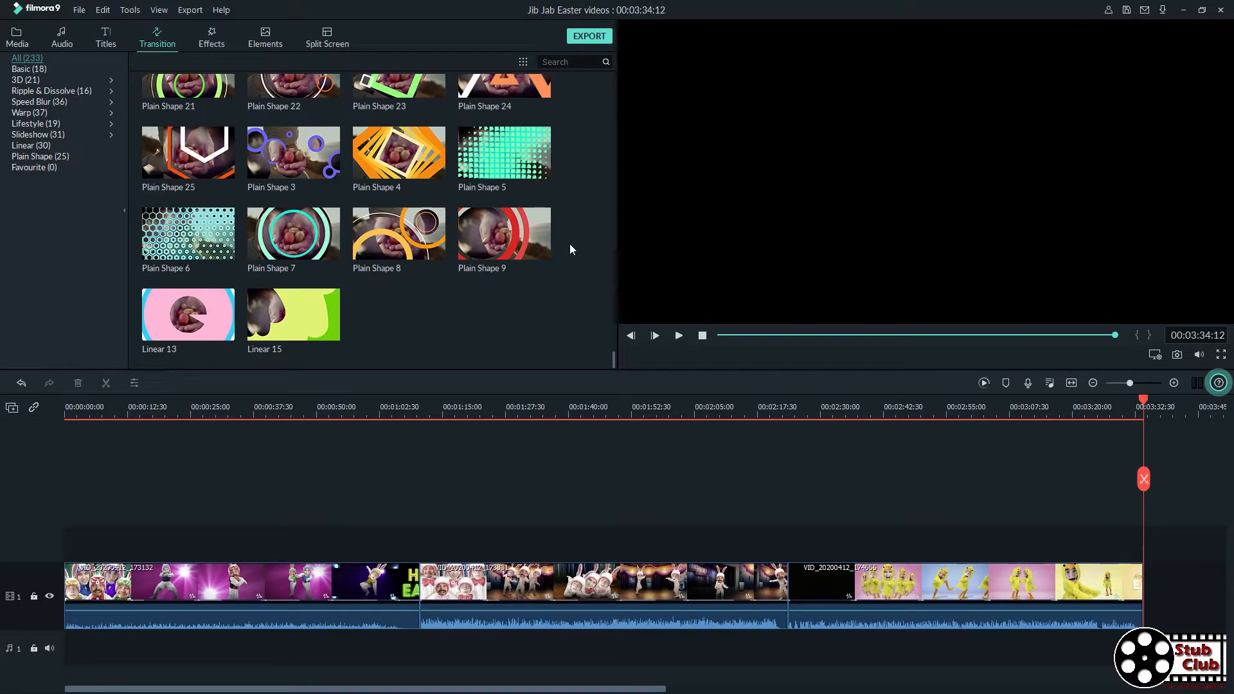
{"action": "scroll", "coordinate": [568, 244], "scroll_direction": "up", "scroll_amount": 5}
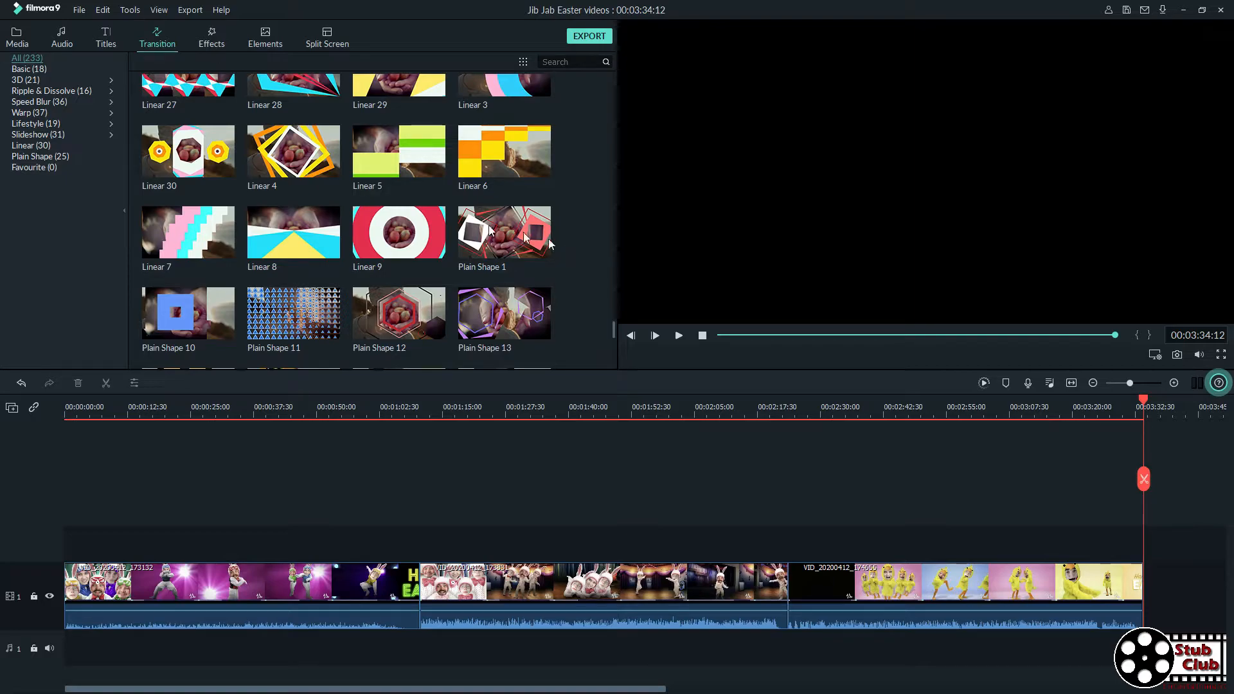
{"action": "mouse_move", "coordinate": [219, 236]}
{"action": "left_mouse_down"}
{"action": "mouse_move", "coordinate": [415, 594]}
{"action": "mouse_move", "coordinate": [429, 597]}
{"action": "mouse_move", "coordinate": [418, 597]}
{"action": "left_mouse_up"}
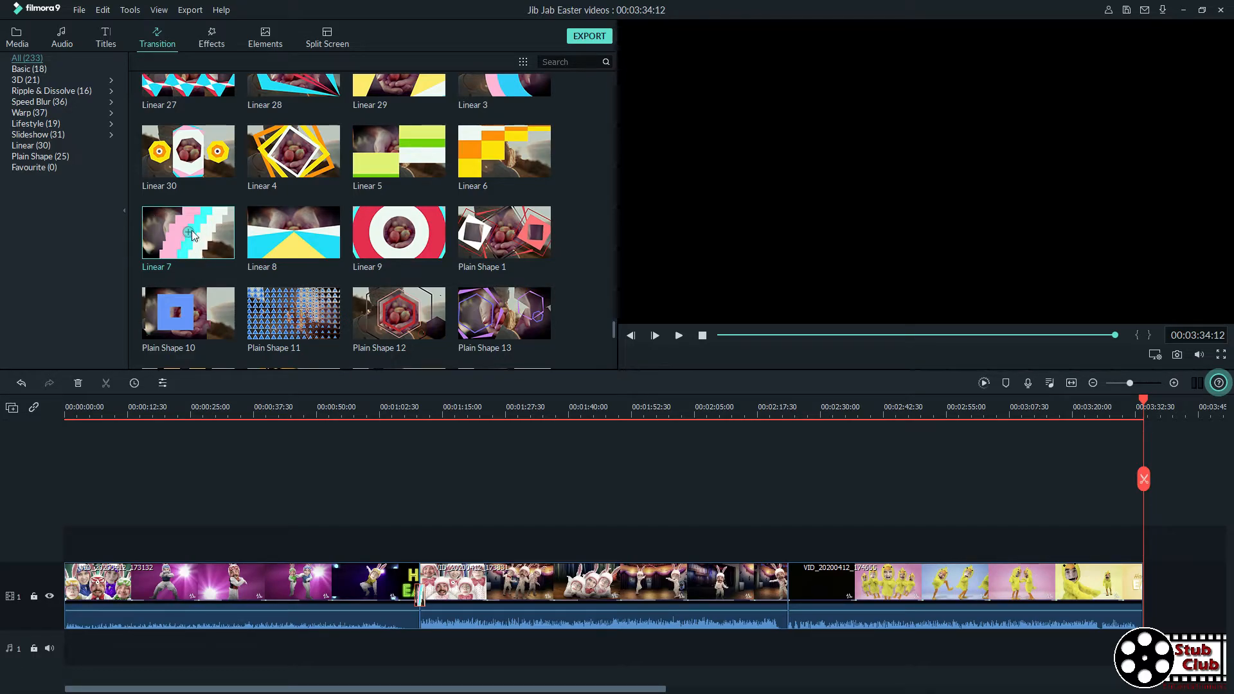
{"action": "key", "text": "ctrl+z"}
{"action": "left_click_drag", "start_coordinate": [205, 245], "coordinate": [422, 589]}
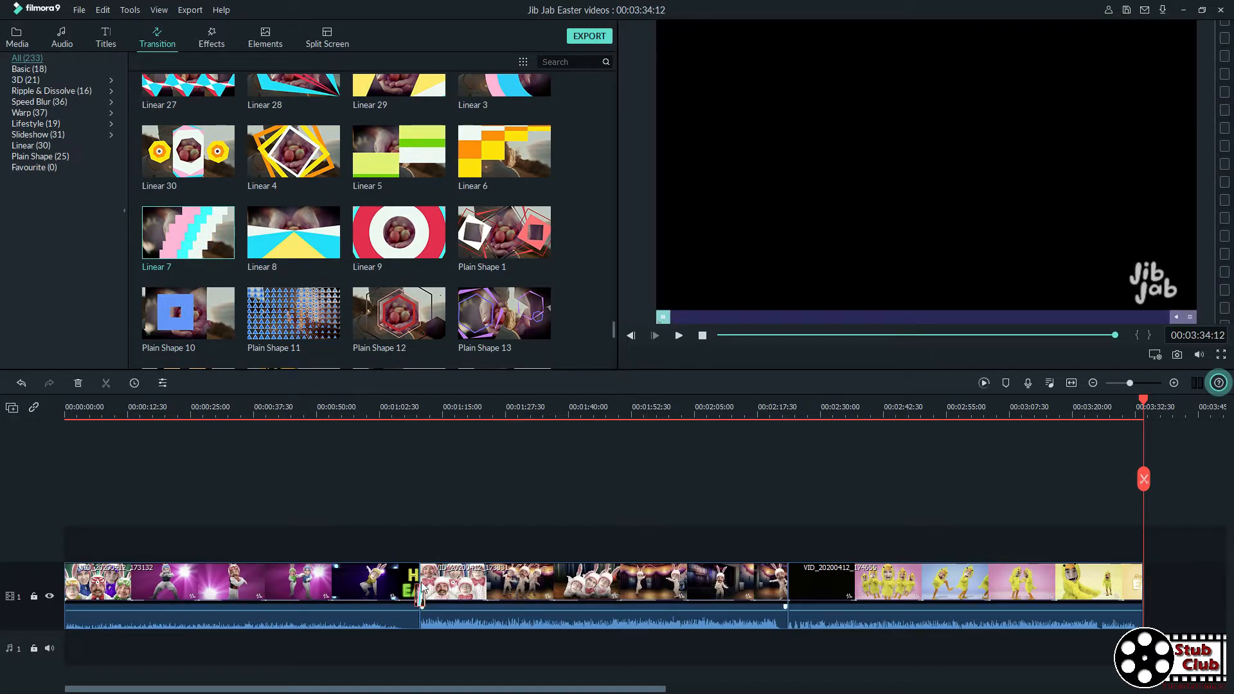
Play back the transition between the first and second cards, starting from 00:01:07:20
{"action": "left_click", "coordinate": [403, 410]}
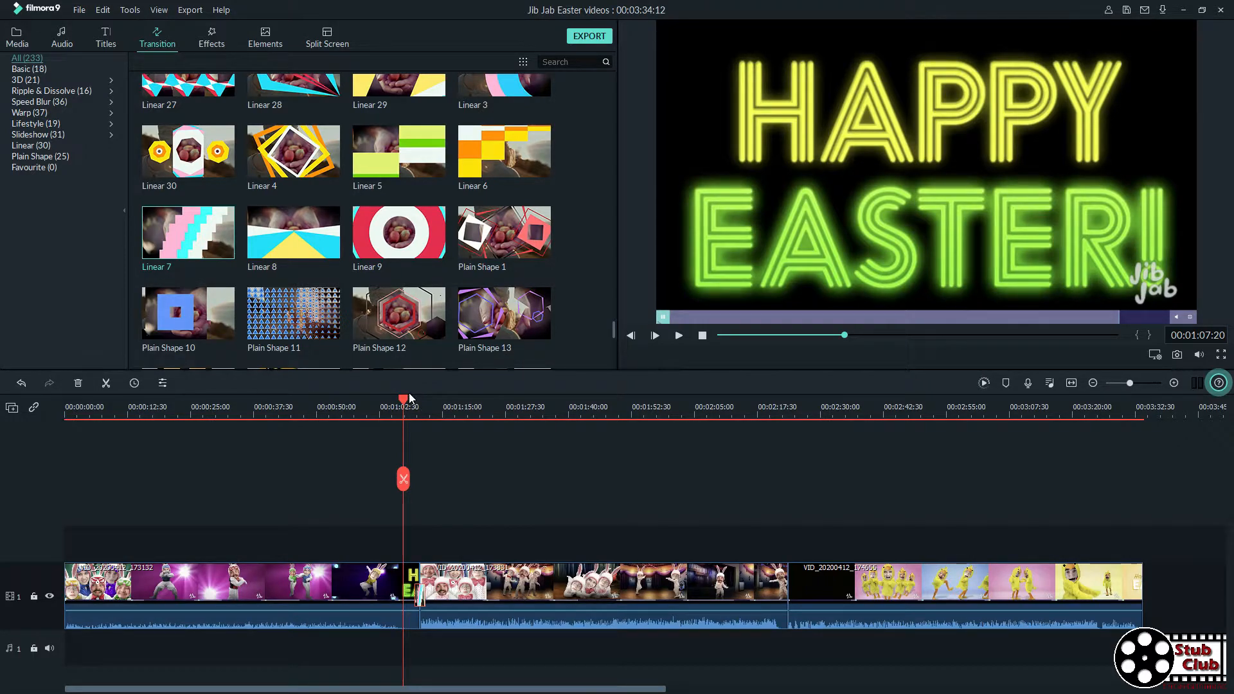
{"action": "key", "text": "space"}
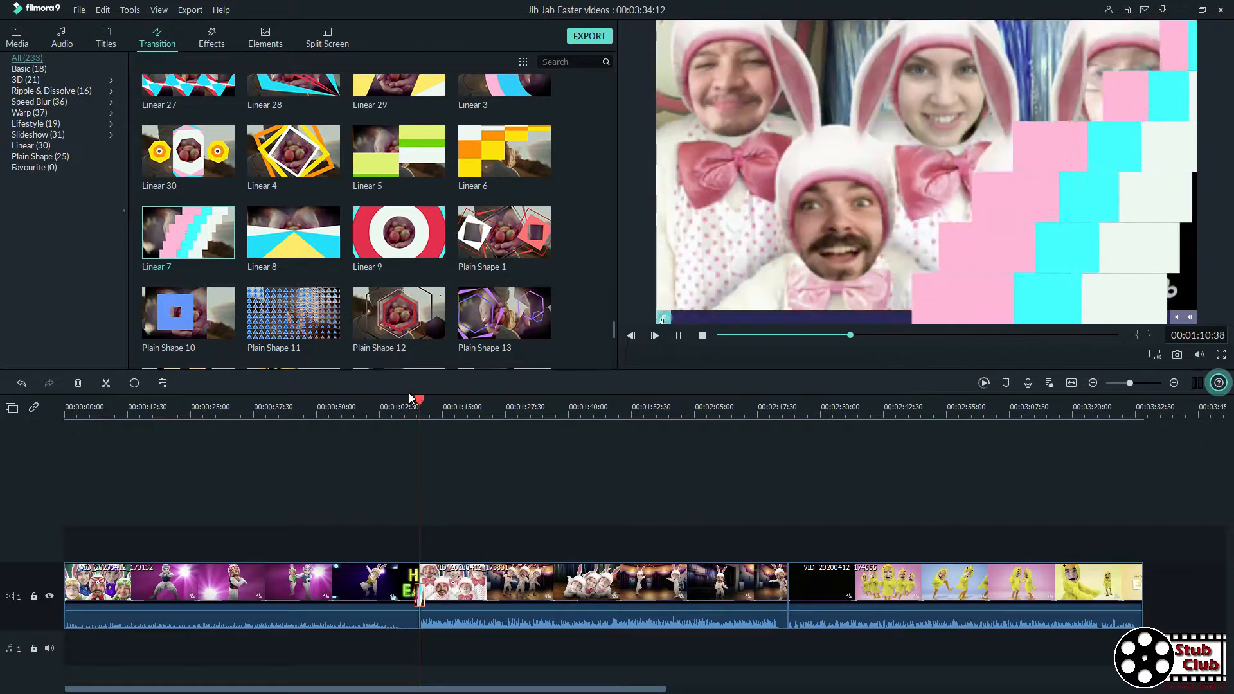
{"action": "key", "text": "space"}
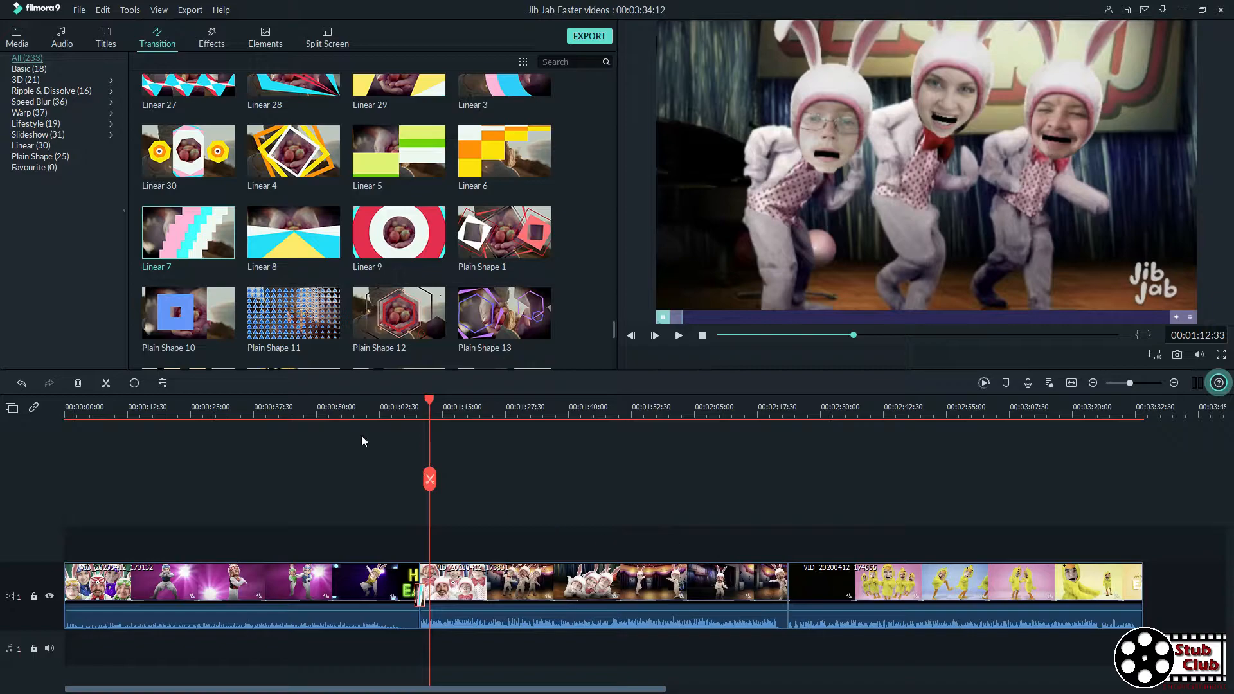
Add the Linear 7 transition between the second and third clips and play it back from 00:02:20:33
{"action": "mouse_move", "coordinate": [213, 231]}
{"action": "left_mouse_down"}
{"action": "mouse_move", "coordinate": [583, 490]}
{"action": "mouse_move", "coordinate": [786, 584]}
{"action": "left_mouse_up"}
{"action": "left_click", "coordinate": [772, 411]}
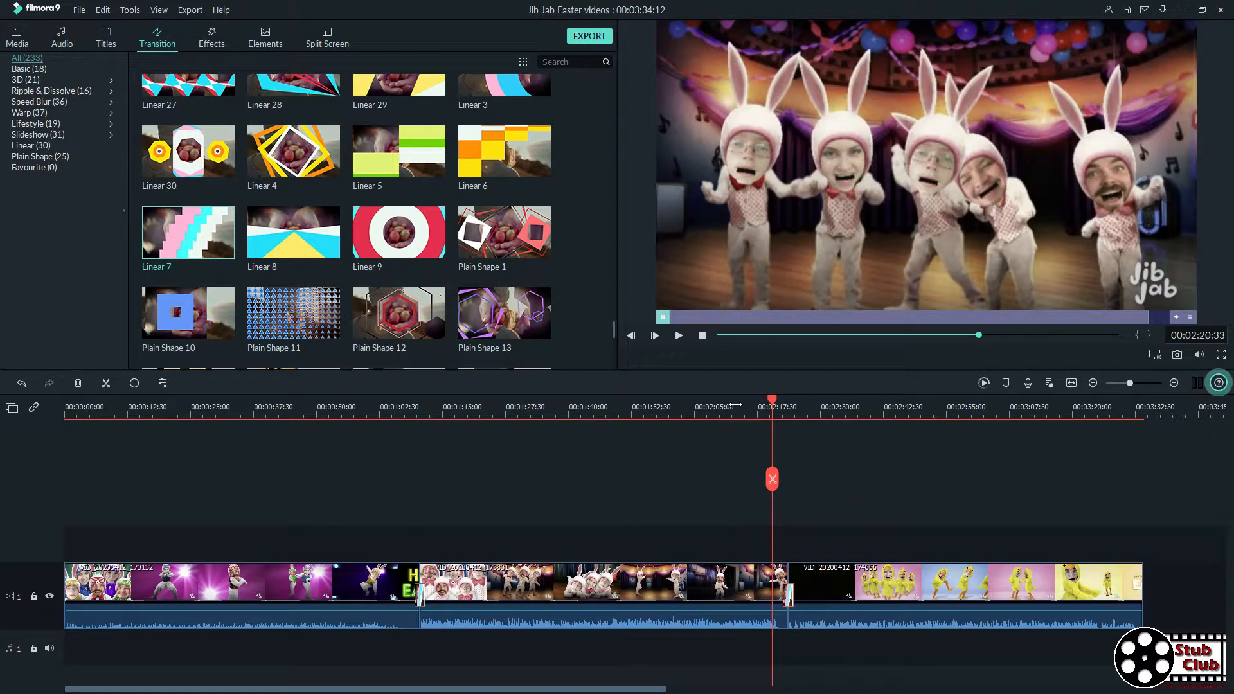
{"action": "key", "text": "space"}
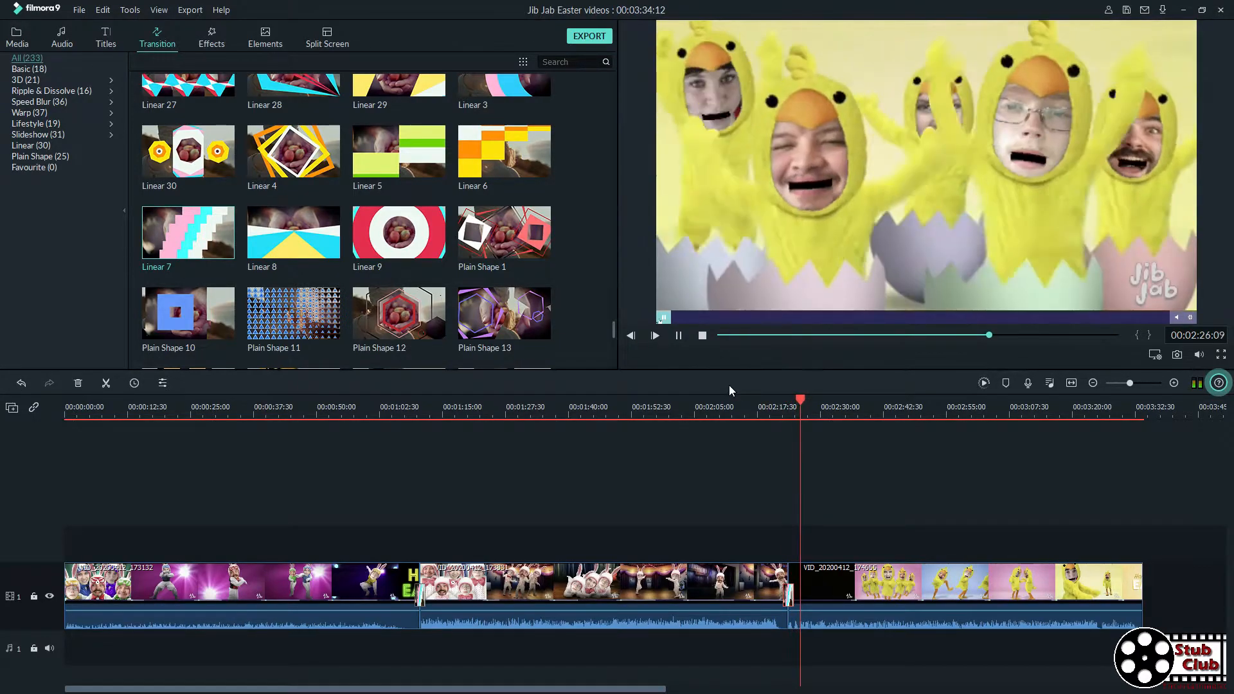
{"action": "key", "text": "space"}
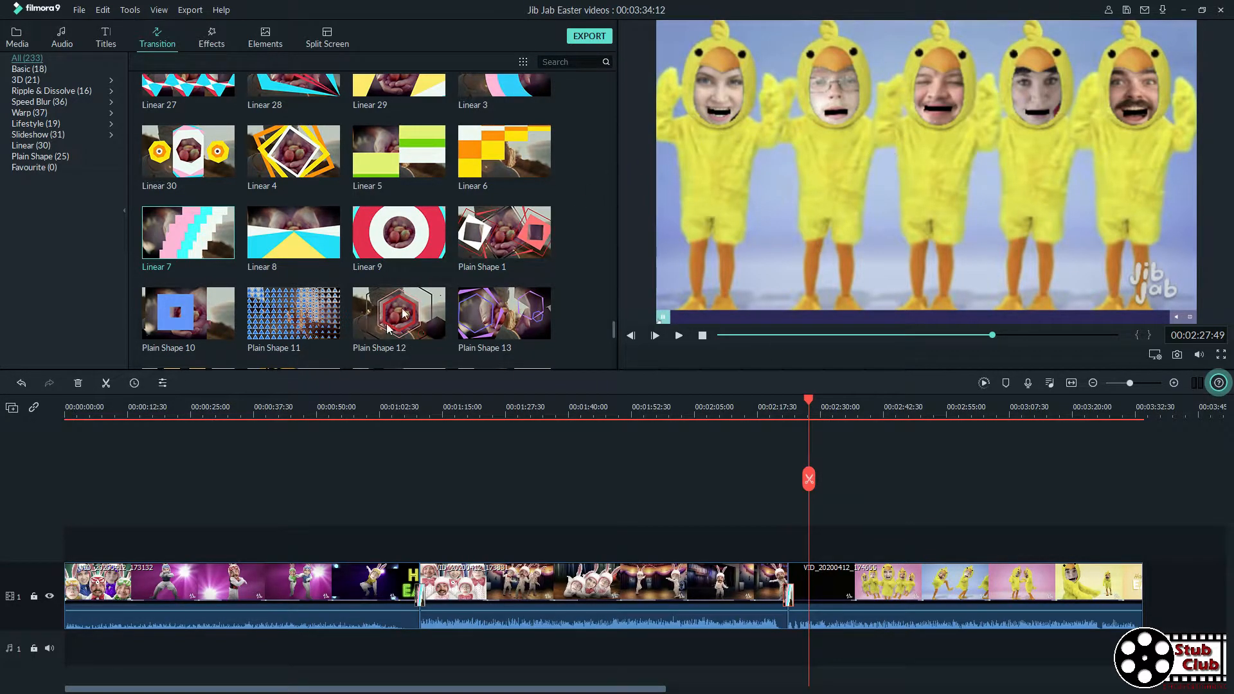
Start importing a media file and browse to the Stub Club Entertainment folder in Documents
{"action": "left_click", "coordinate": [17, 37]}
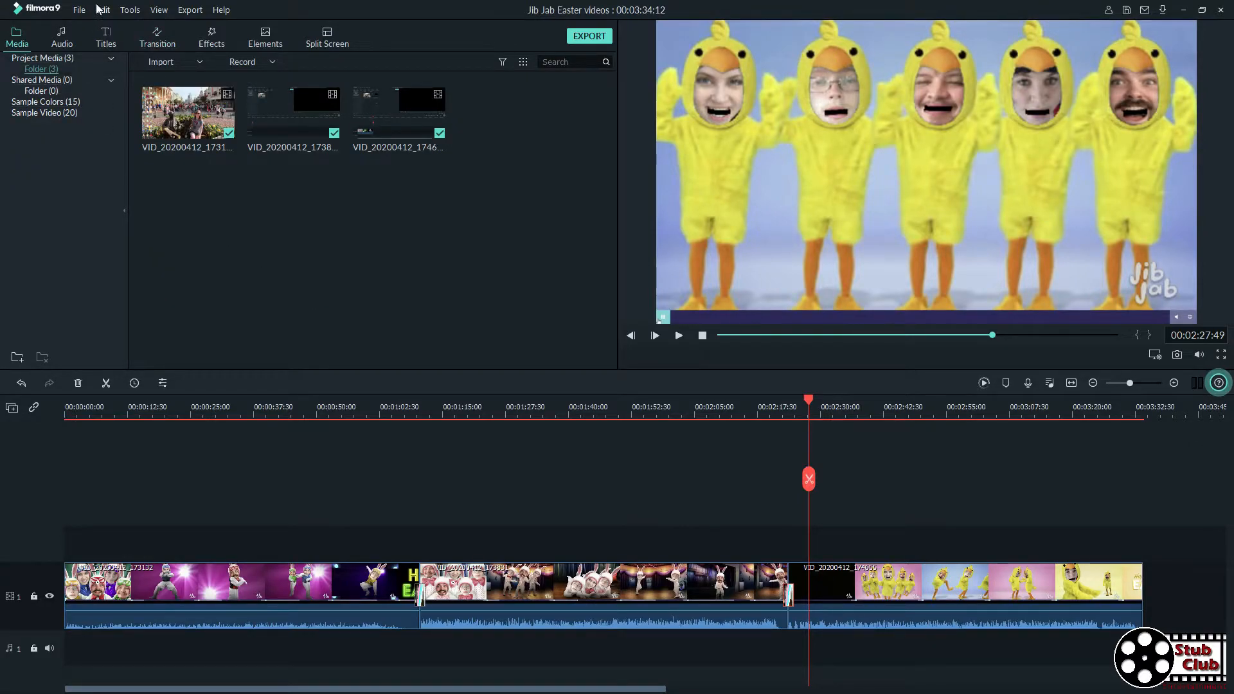
{"action": "left_click", "coordinate": [162, 62]}
{"action": "left_click", "coordinate": [166, 80]}
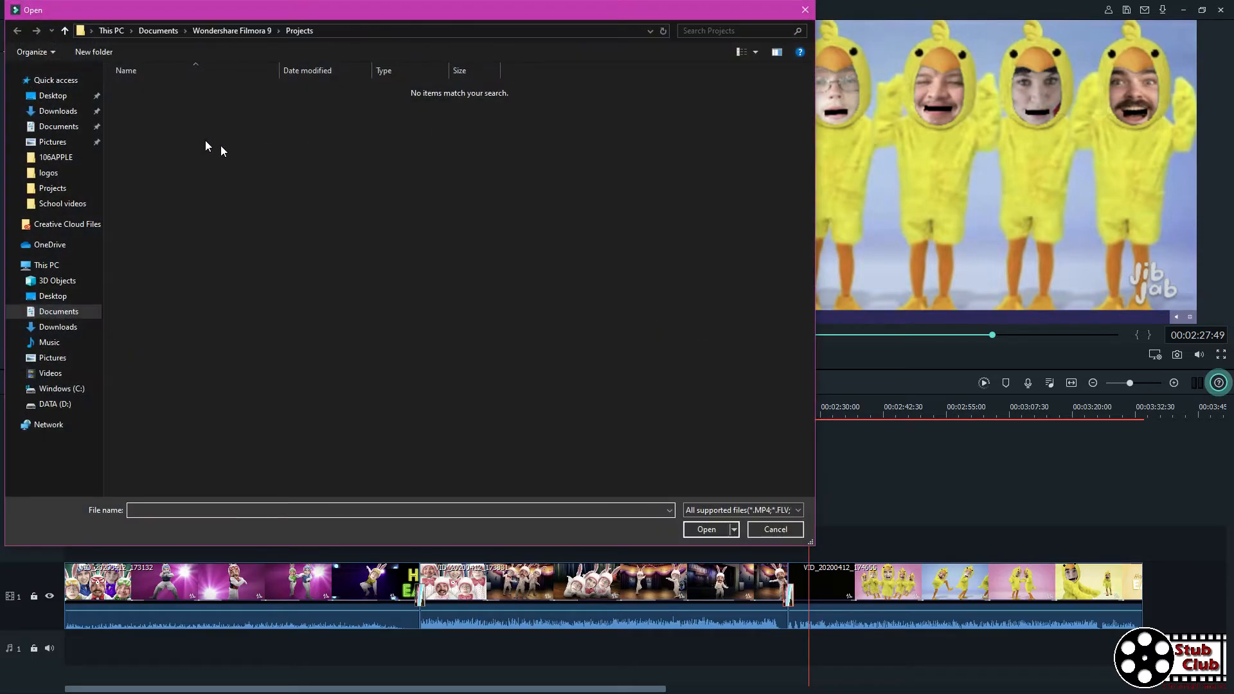
{"action": "left_click", "coordinate": [59, 126]}
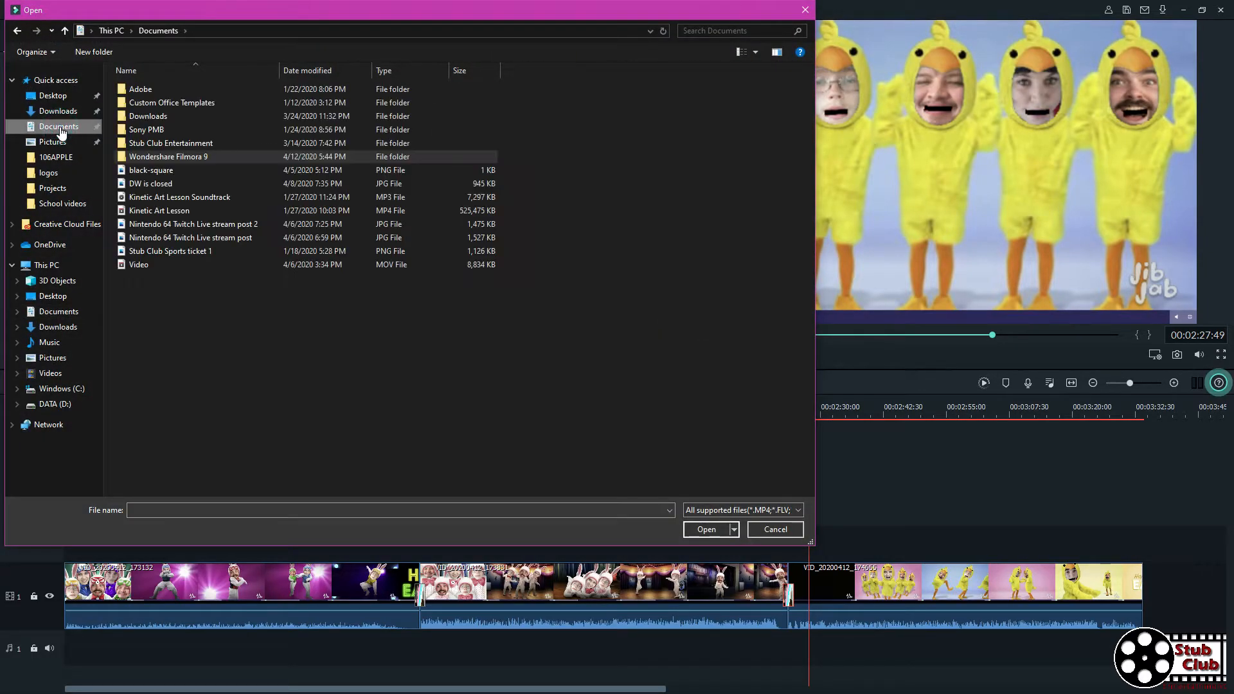
{"action": "double_click", "coordinate": [124, 144]}
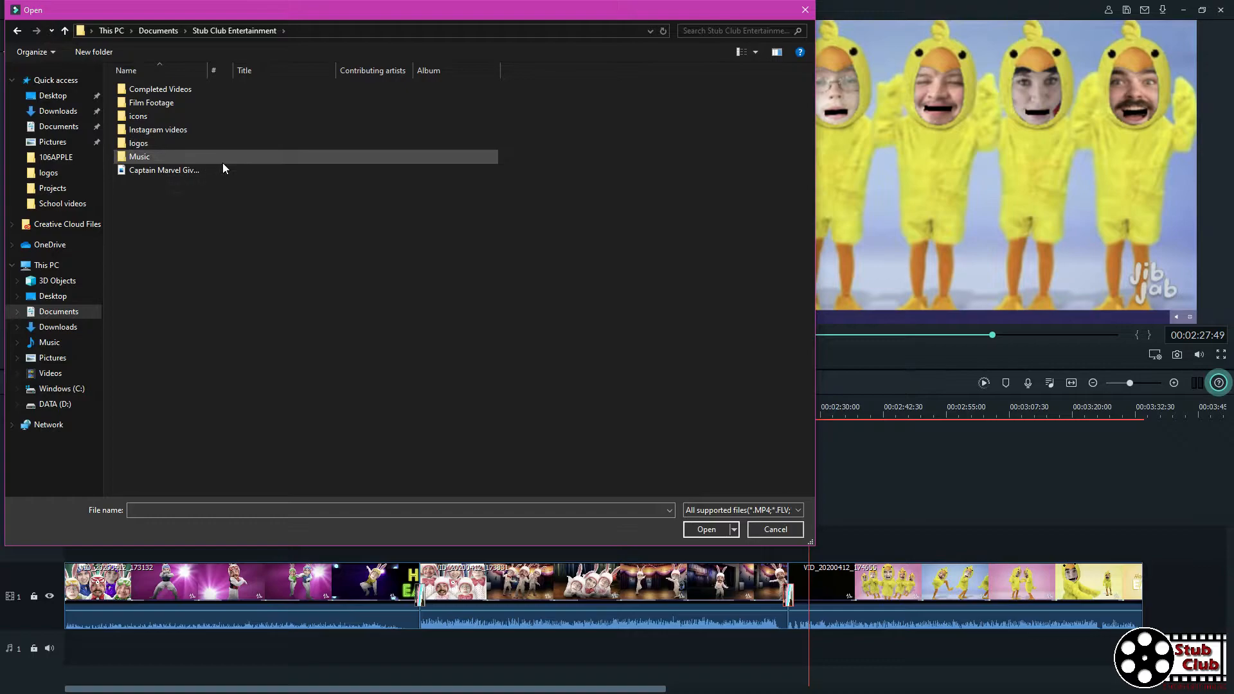
{"action": "double_click", "coordinate": [176, 92]}
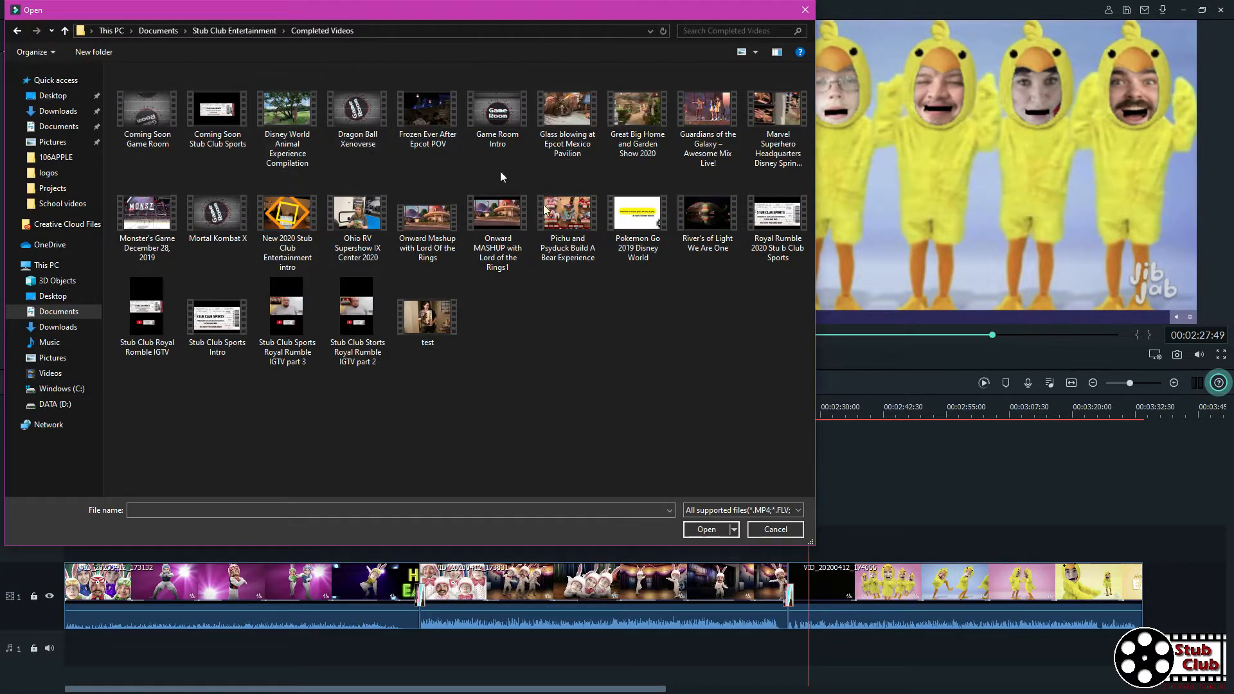
{"action": "left_click", "coordinate": [290, 216]}
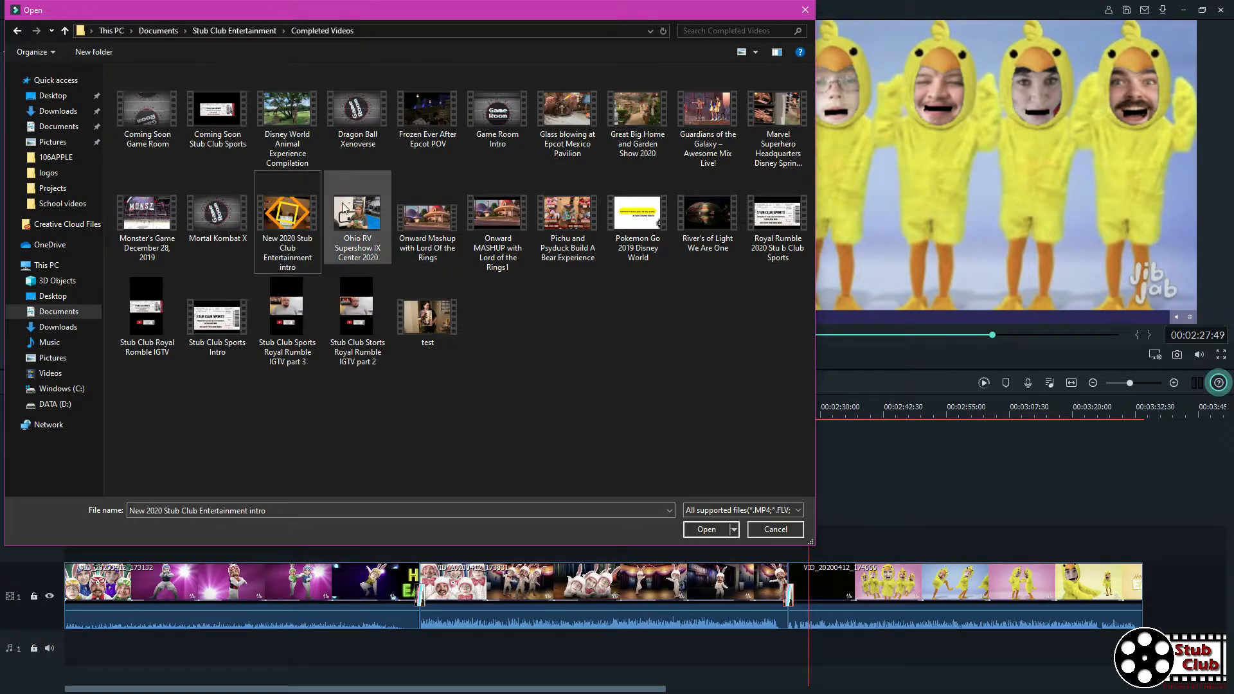
{"action": "left_click", "coordinate": [226, 30]}
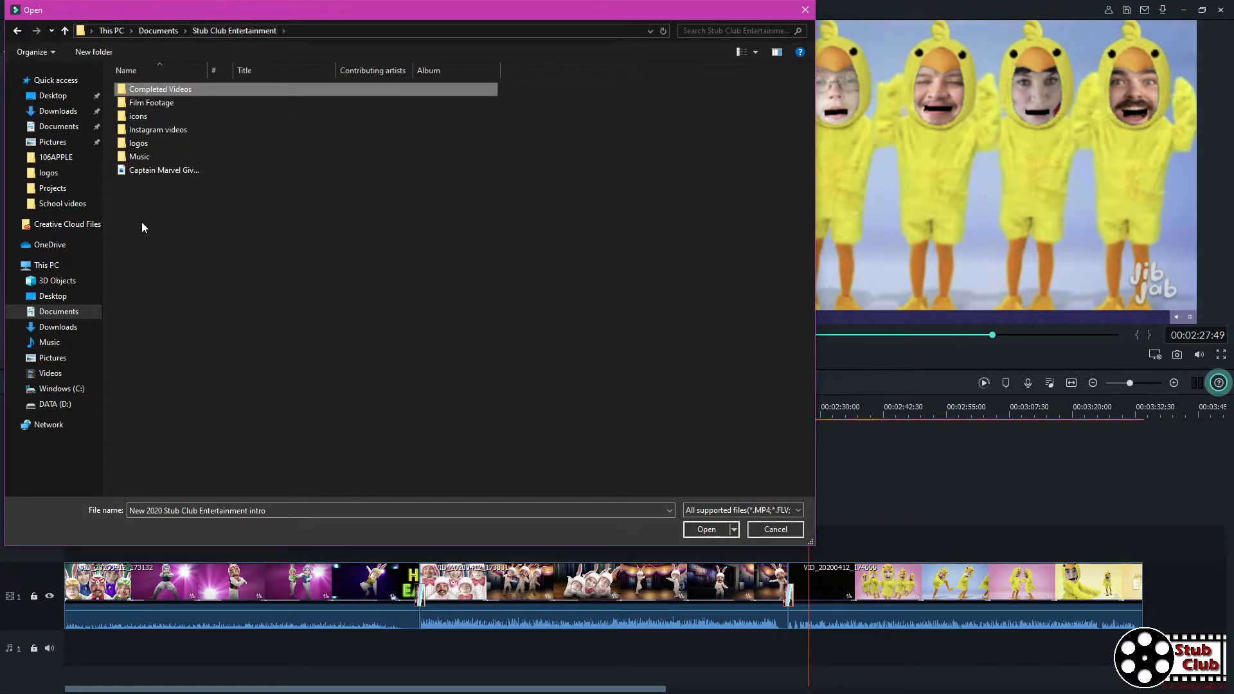
{"action": "left_click", "coordinate": [158, 30]}
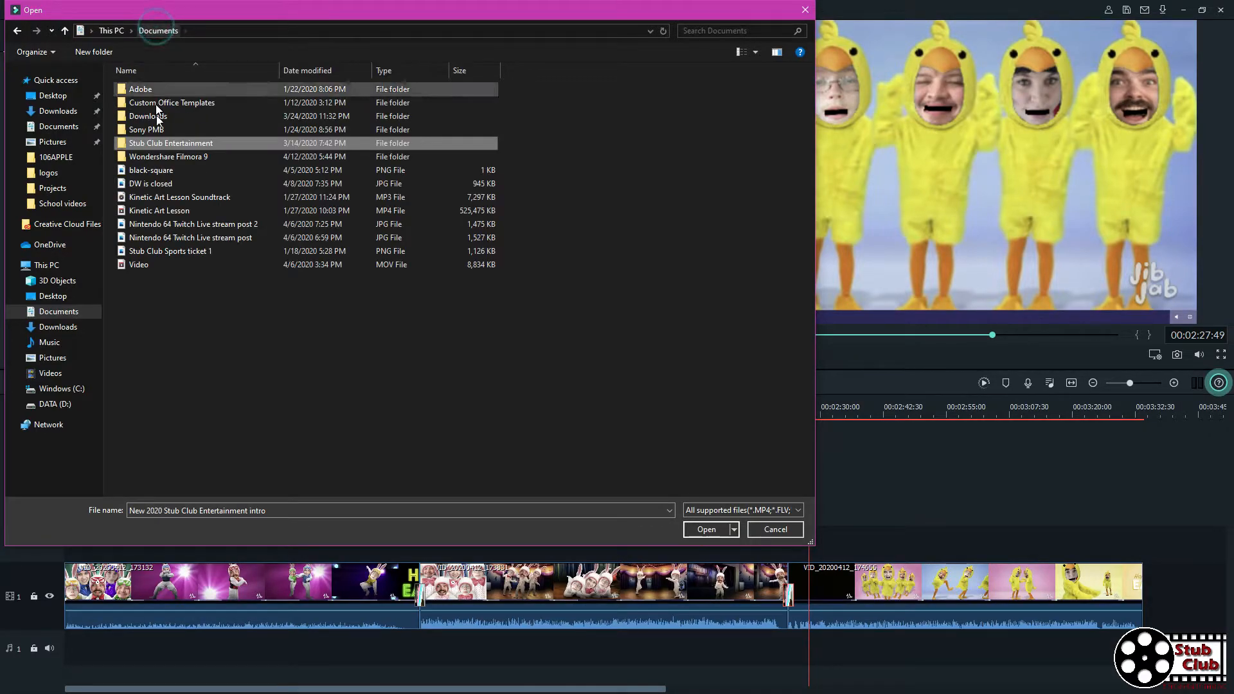
{"action": "double_click", "coordinate": [121, 145]}
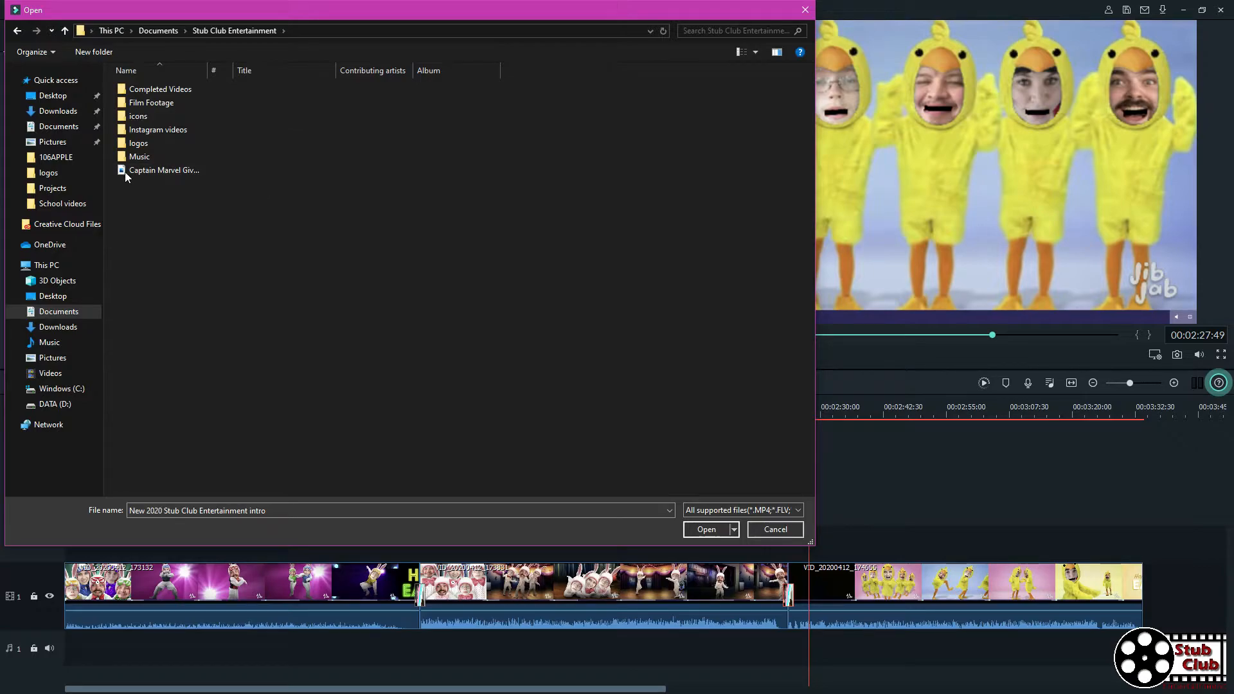
Import the Stub Club logo red image from the logos folder into the project media
{"action": "double_click", "coordinate": [121, 150]}
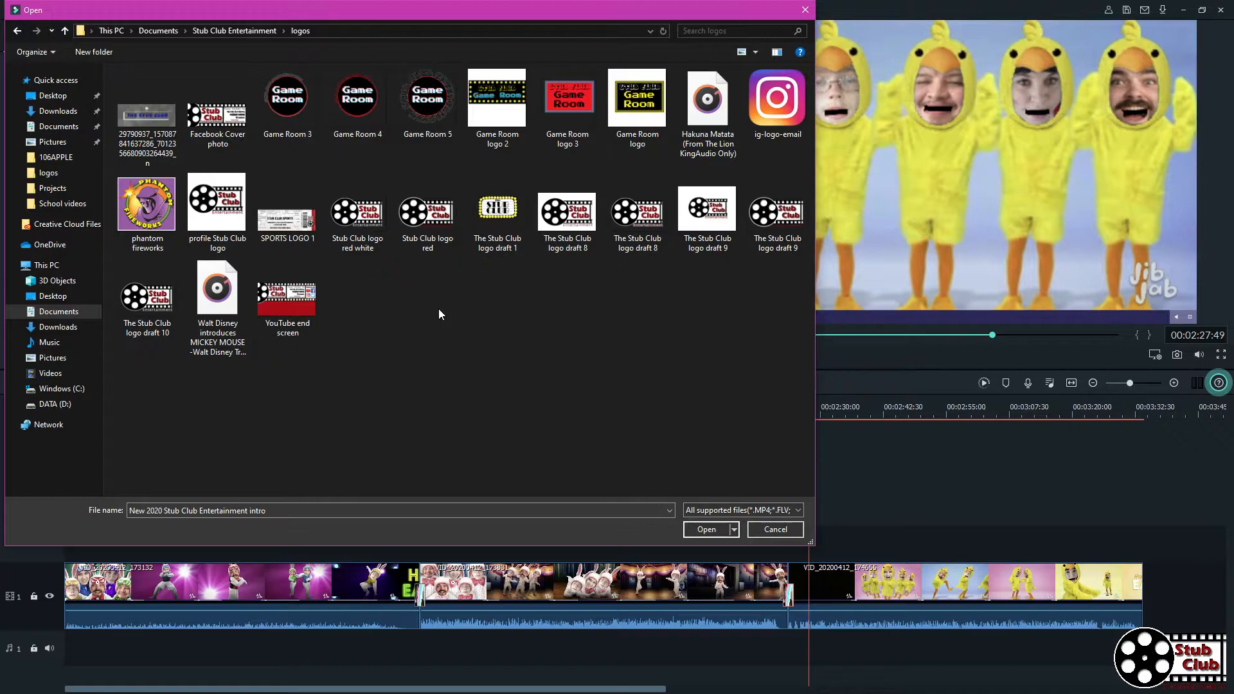
{"action": "left_click", "coordinate": [441, 213]}
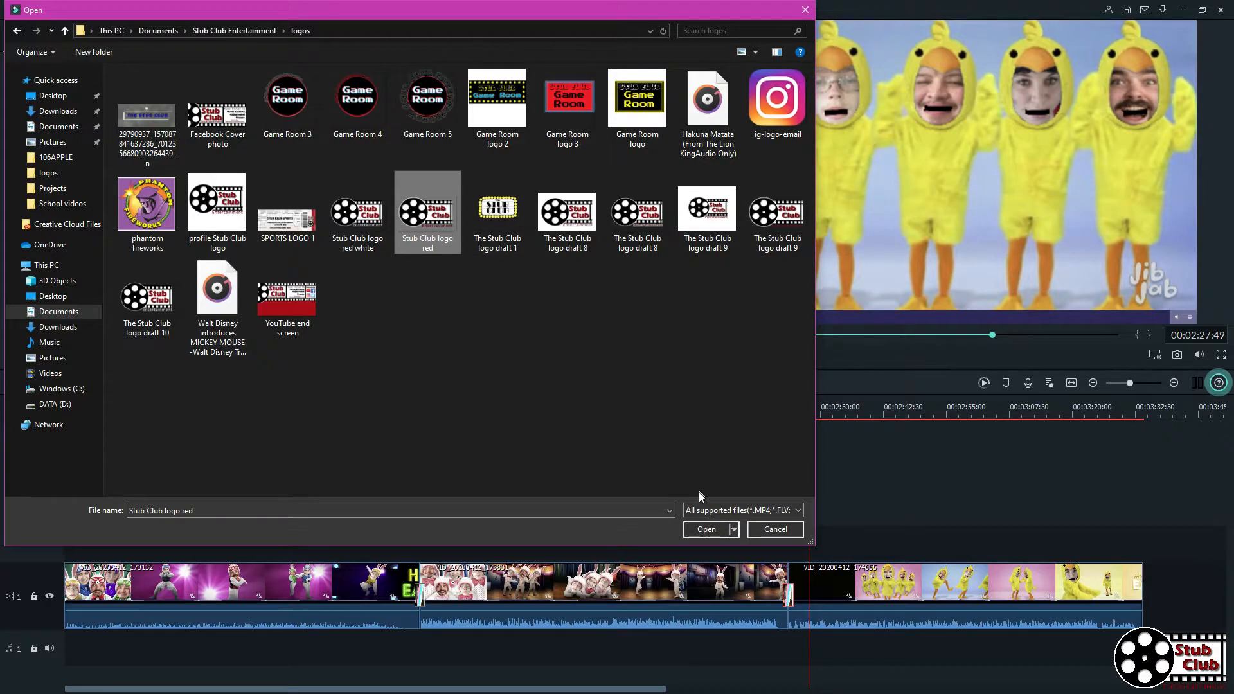
{"action": "left_click", "coordinate": [704, 534]}
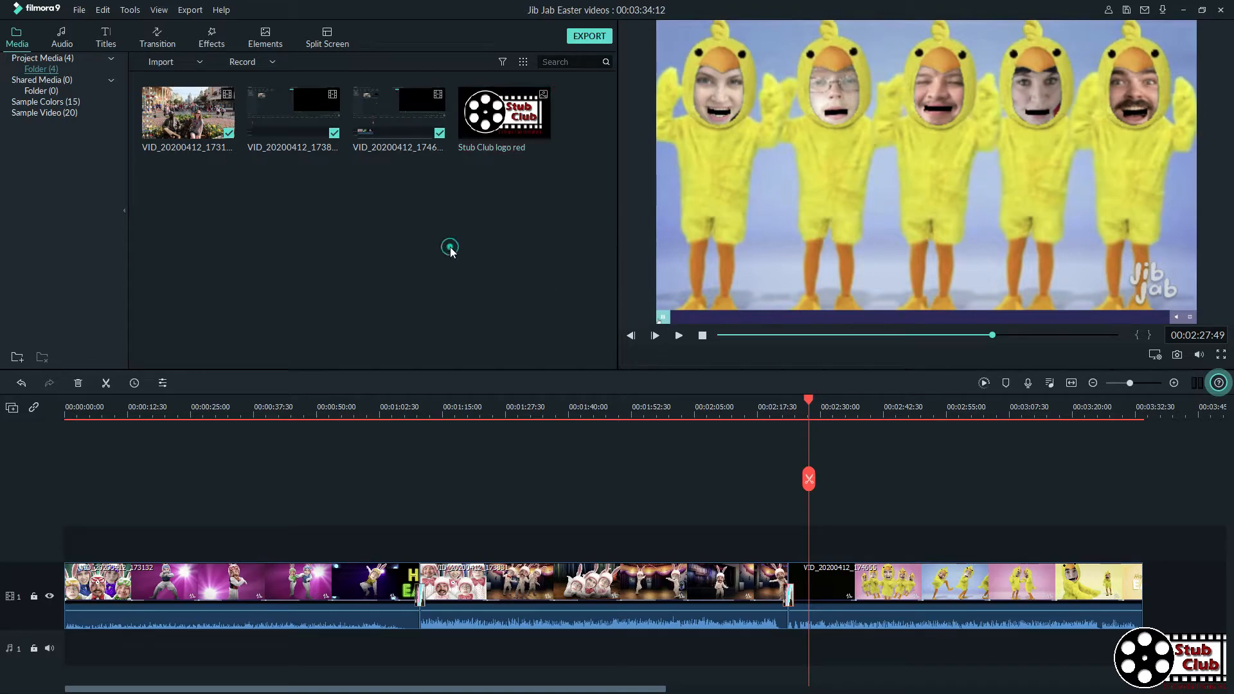
Place Stub Club logo red at the start of video track 2 and shrink it into the lower-right corner of the video frame
{"action": "left_click", "coordinate": [720, 336]}
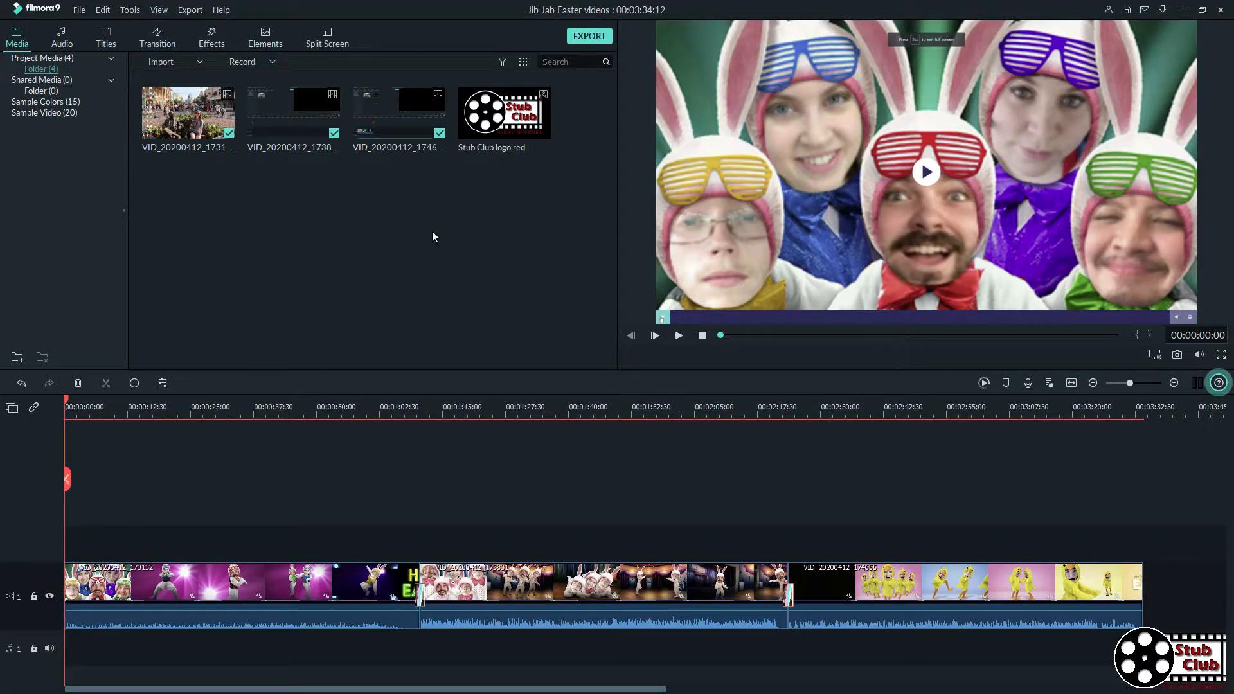
{"action": "left_click_drag", "start_coordinate": [515, 129], "coordinate": [83, 542]}
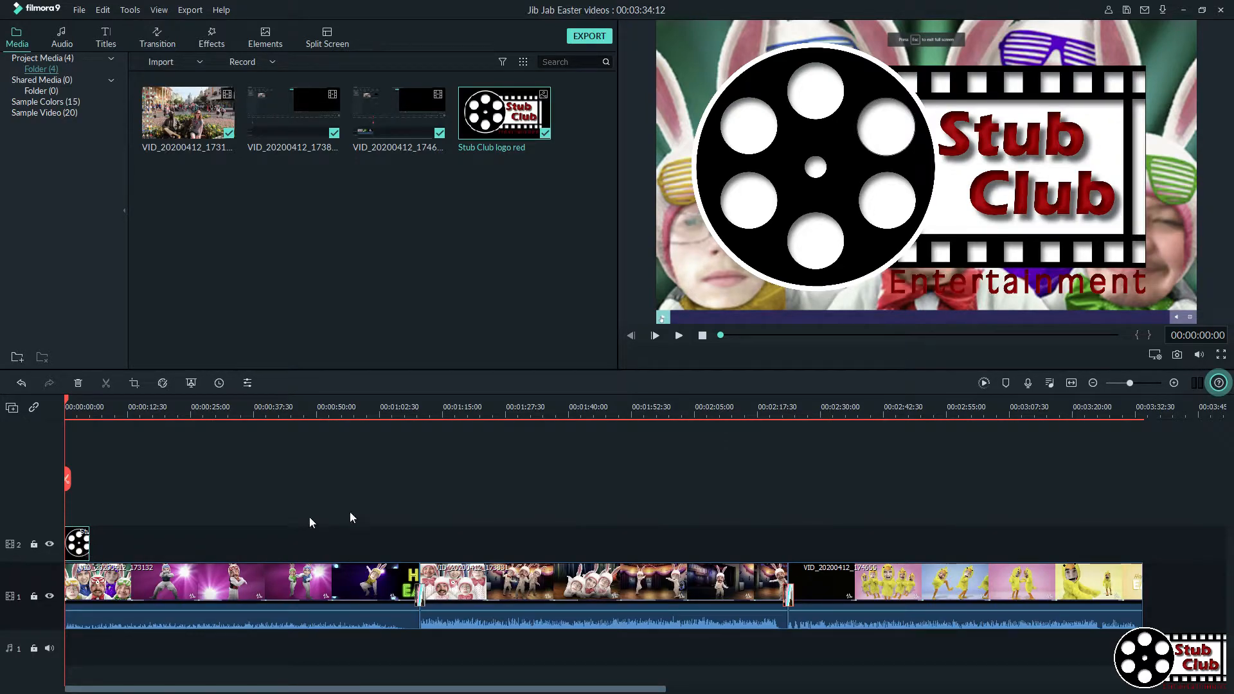
{"action": "left_click", "coordinate": [819, 195]}
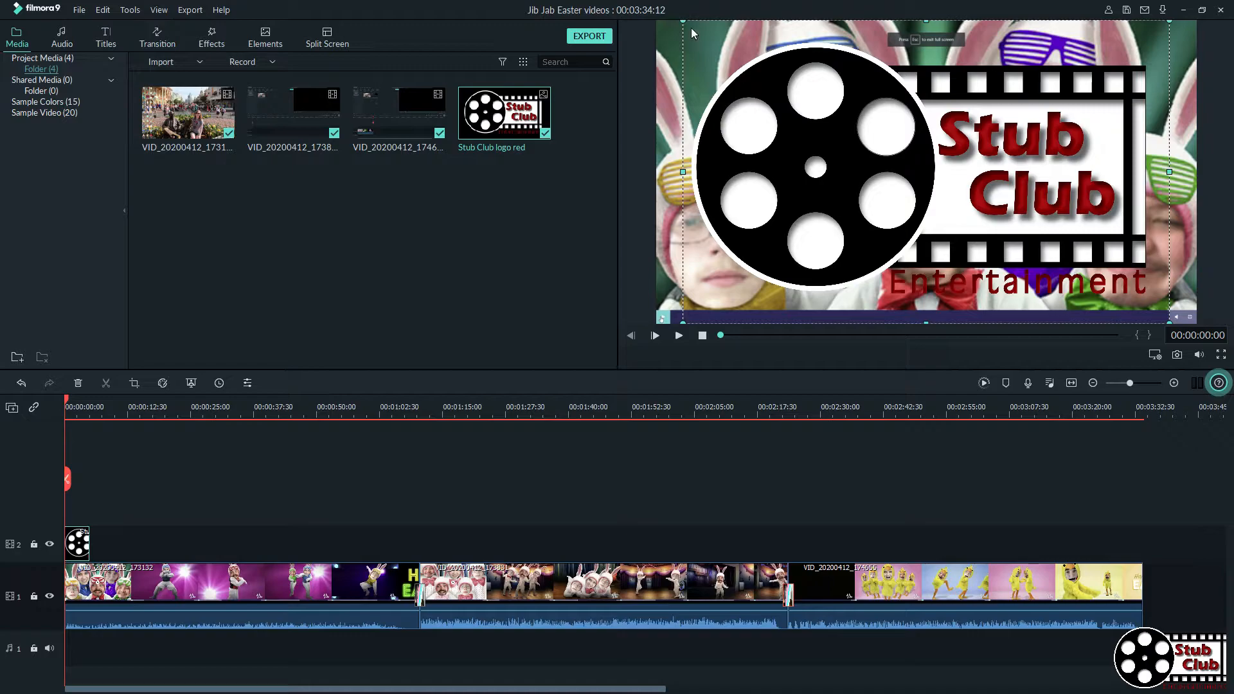
{"action": "left_click_drag", "start_coordinate": [685, 23], "coordinate": [1077, 263]}
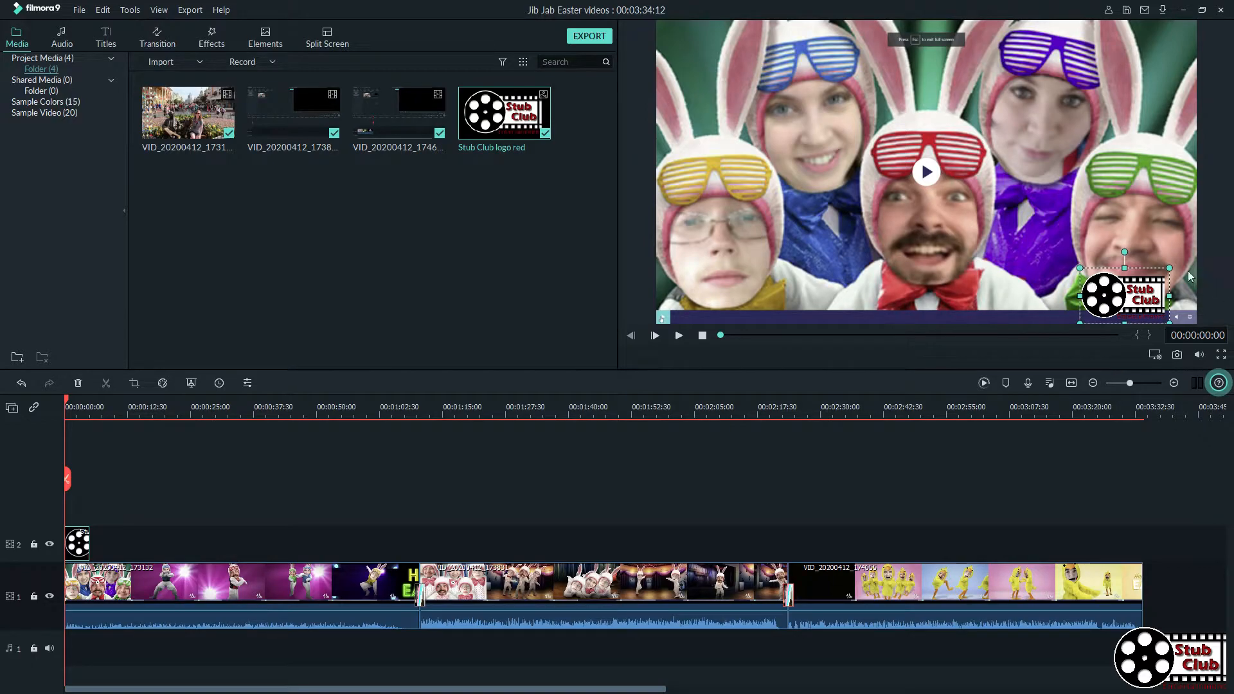
Move the Stub Club logo overlay to the lower-left corner of the video frame and shrink it further
{"action": "left_click_drag", "start_coordinate": [1135, 294], "coordinate": [715, 296]}
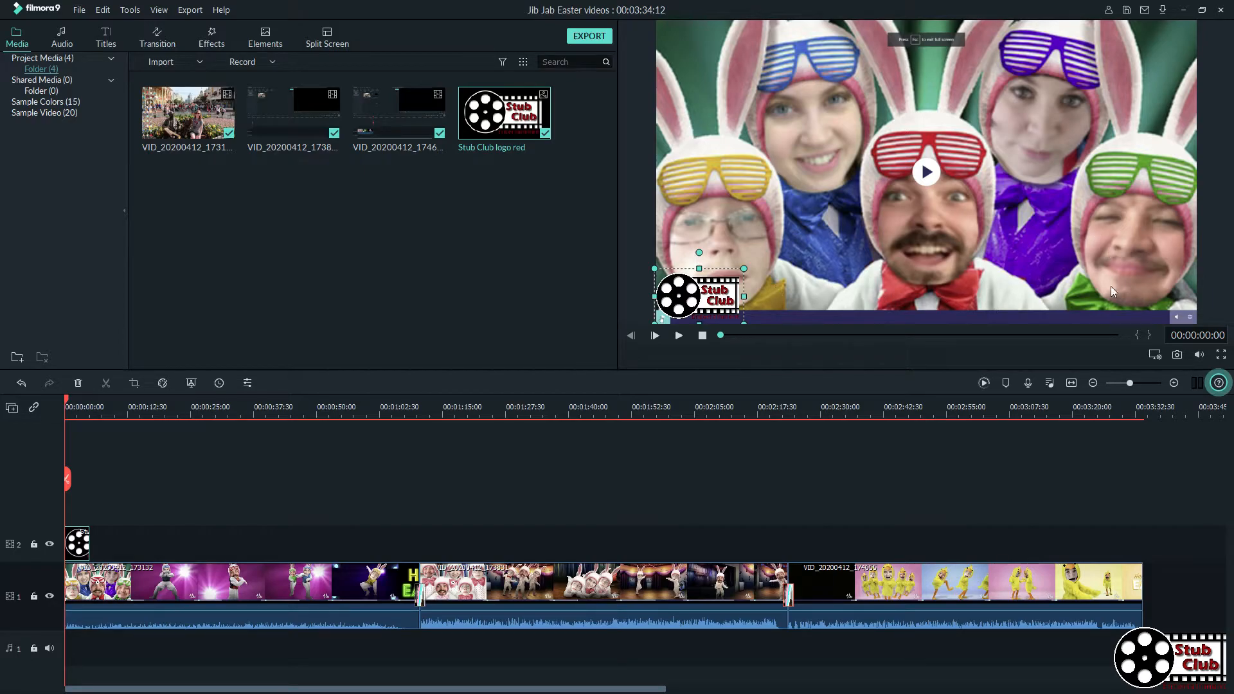
{"action": "left_click_drag", "start_coordinate": [745, 268], "coordinate": [719, 284]}
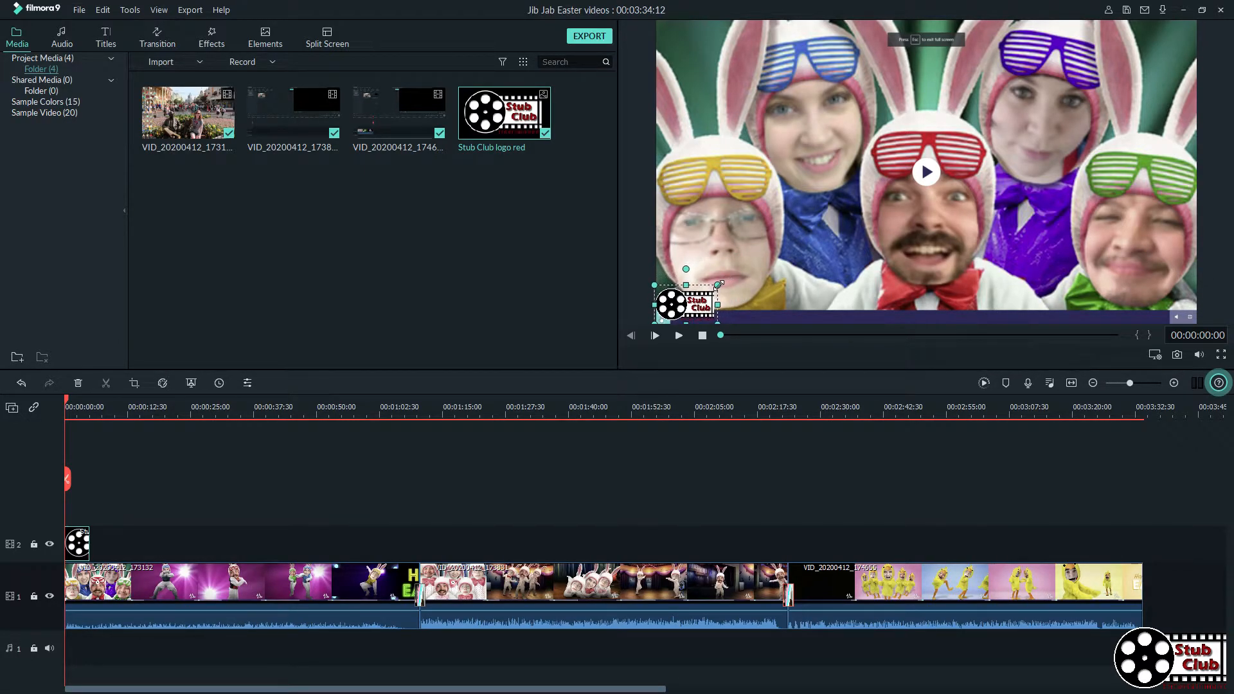
{"action": "left_click", "coordinate": [744, 465]}
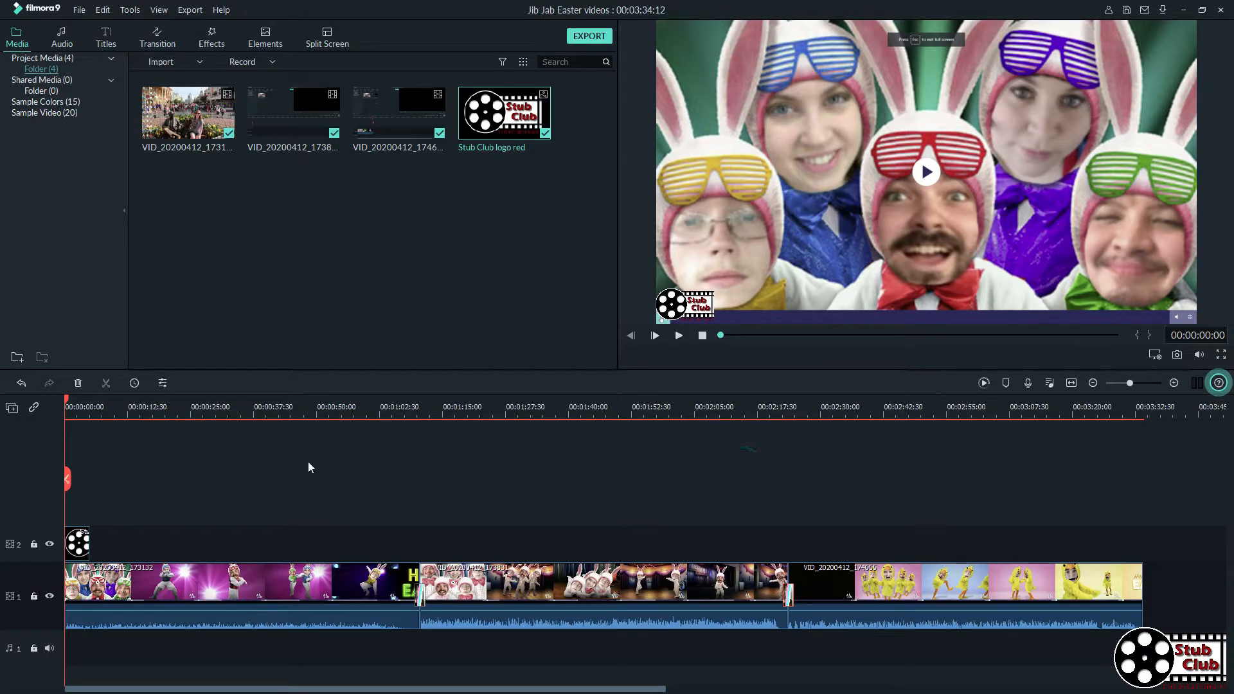
Extend the logo clip on video track 2 to the end of the third clip and nudge the logo slightly within its corner
{"action": "left_click", "coordinate": [93, 546]}
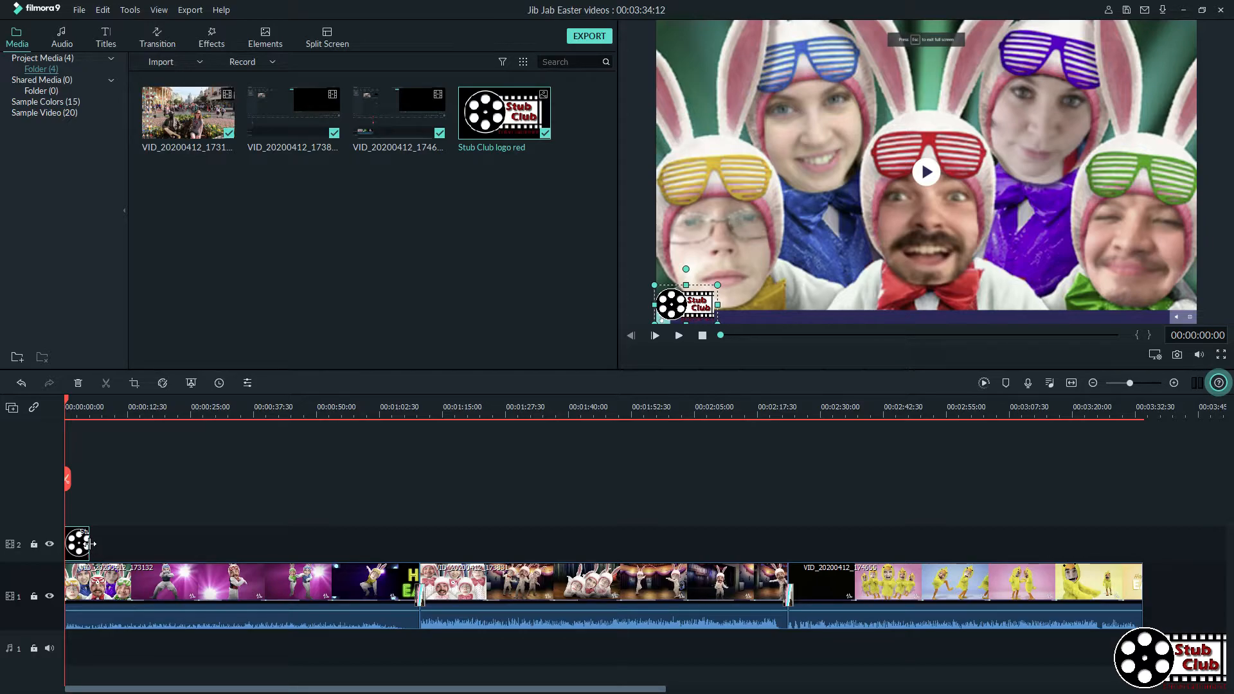
{"action": "left_click_drag", "start_coordinate": [90, 545], "coordinate": [1143, 569]}
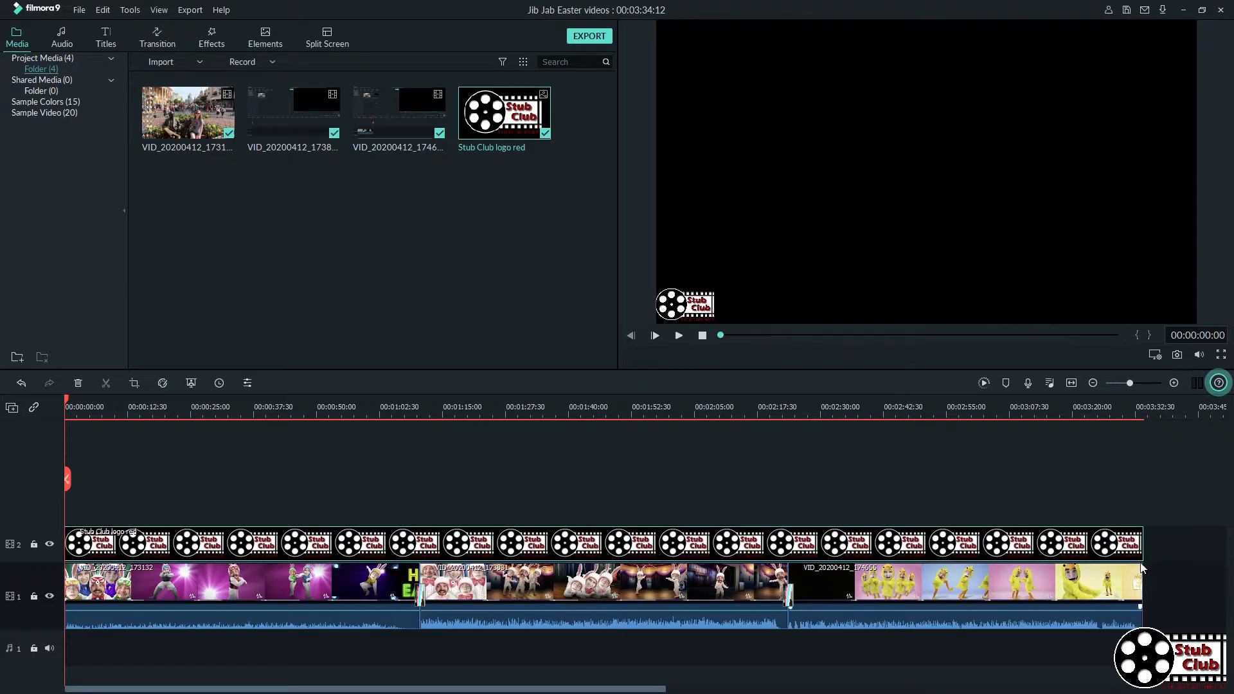
{"action": "key", "text": "space"}
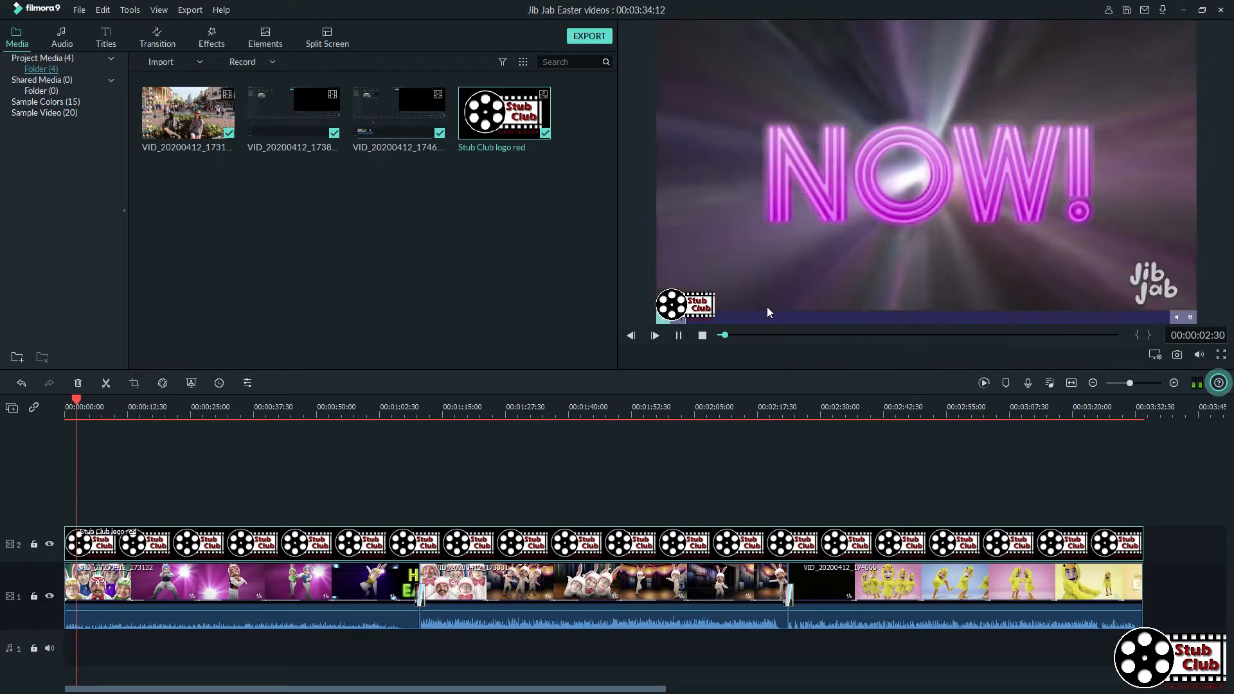
{"action": "left_click", "coordinate": [691, 303]}
{"action": "mouse_move", "coordinate": [687, 299]}
{"action": "left_mouse_down"}
{"action": "mouse_move", "coordinate": [1165, 295]}
{"action": "mouse_move", "coordinate": [646, 297]}
{"action": "mouse_move", "coordinate": [687, 299]}
{"action": "left_mouse_up"}
{"action": "left_click", "coordinate": [782, 452]}
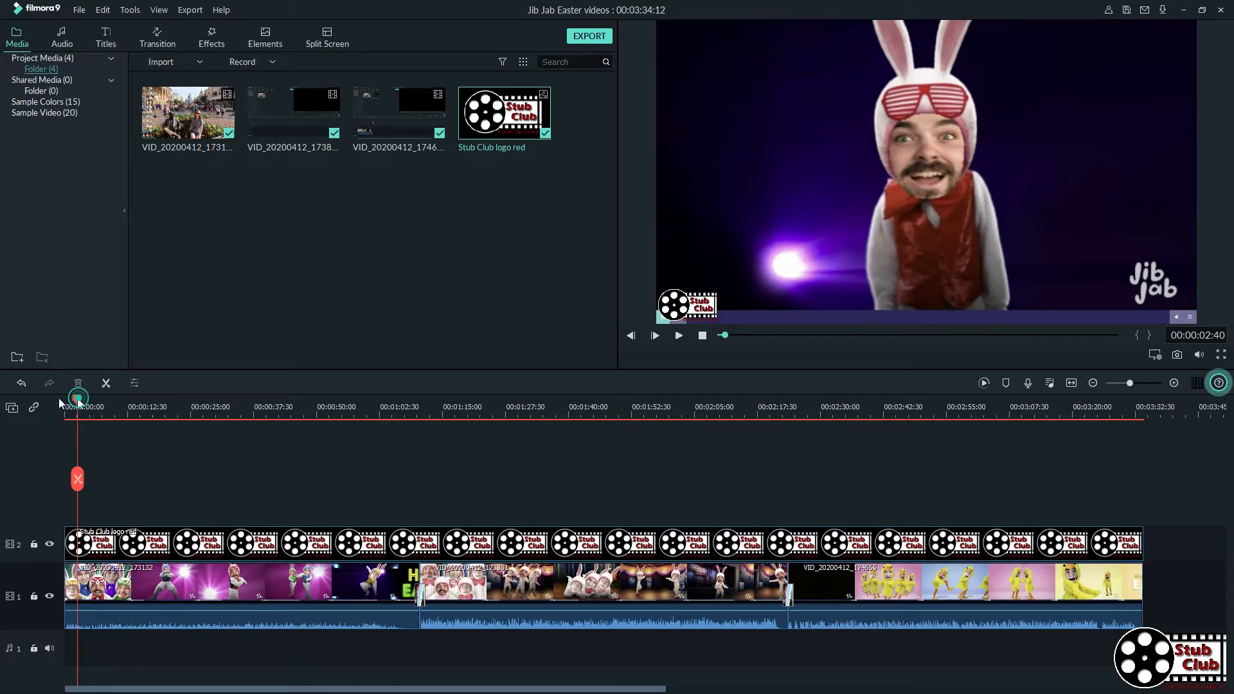
Play the project from the start and spot-check the logo overlay at several points across all three clips
{"action": "left_click_drag", "start_coordinate": [77, 398], "coordinate": [53, 395]}
{"action": "key", "text": "space"}
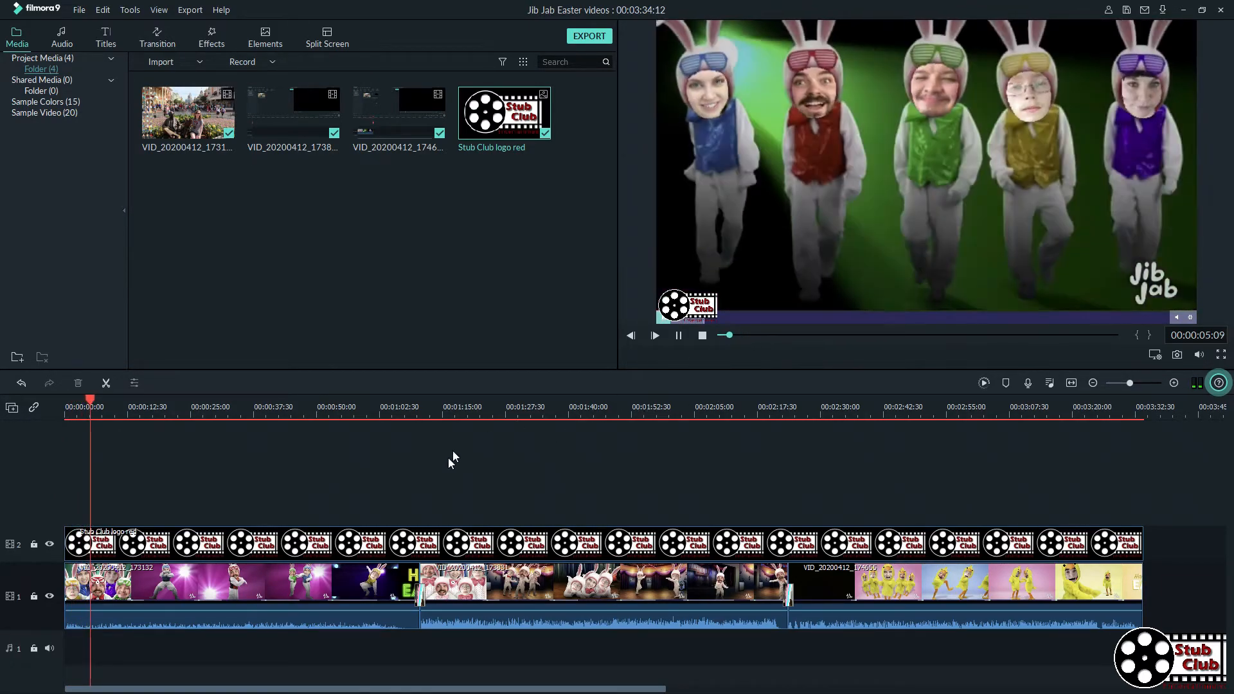
{"action": "left_click", "coordinate": [312, 417]}
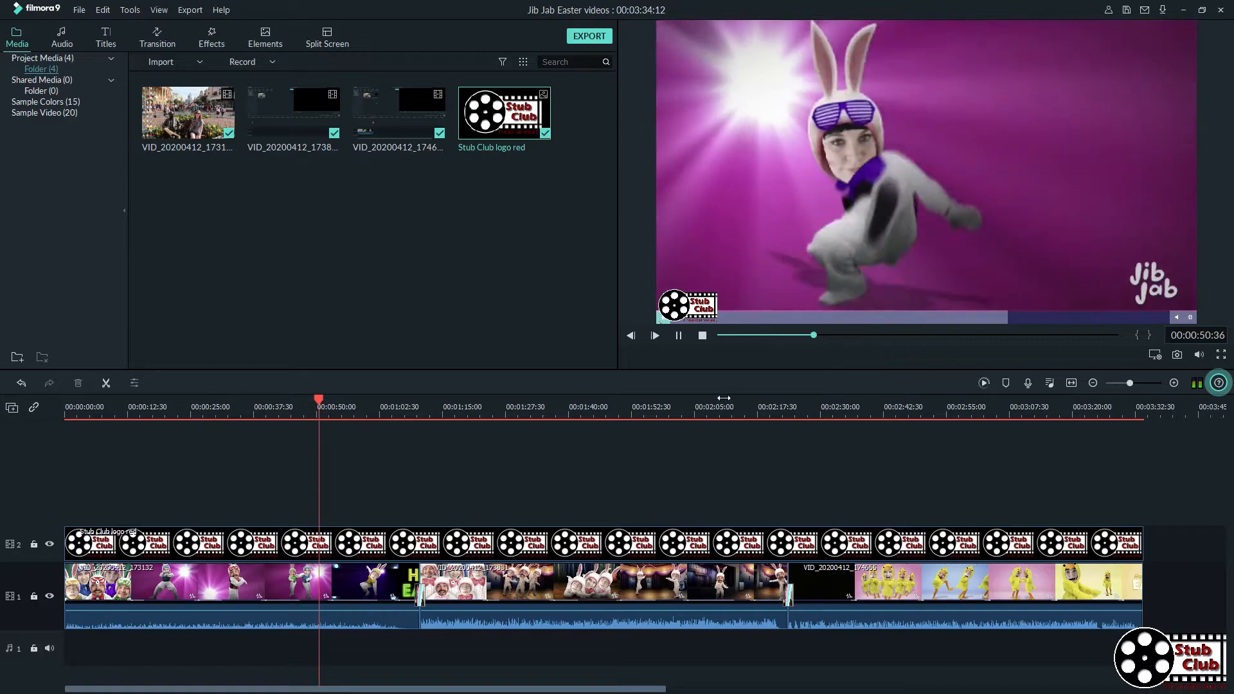
{"action": "left_click", "coordinate": [722, 416]}
{"action": "left_click", "coordinate": [880, 417]}
{"action": "left_click", "coordinate": [1033, 416]}
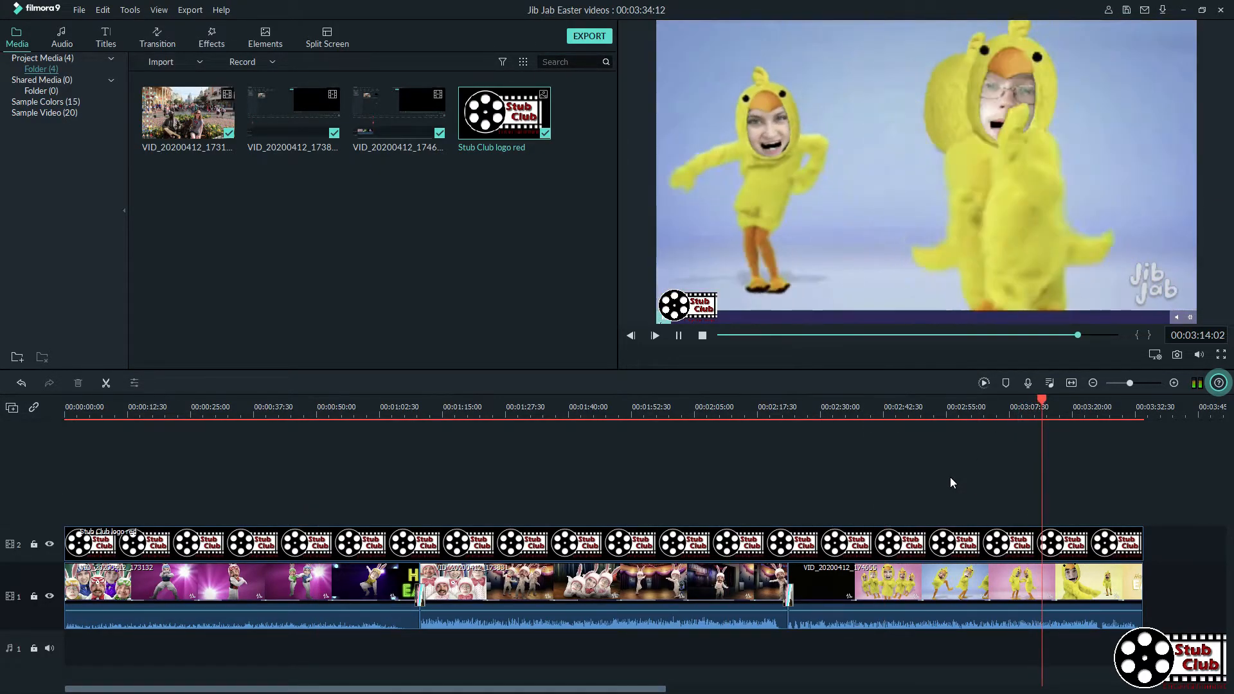
{"action": "key", "text": "space"}
Import the New 2020 Stub Club Entertainment intro video from the Completed Videos folder into the project media
{"action": "left_click_drag", "start_coordinate": [616, 690], "coordinate": [742, 689]}
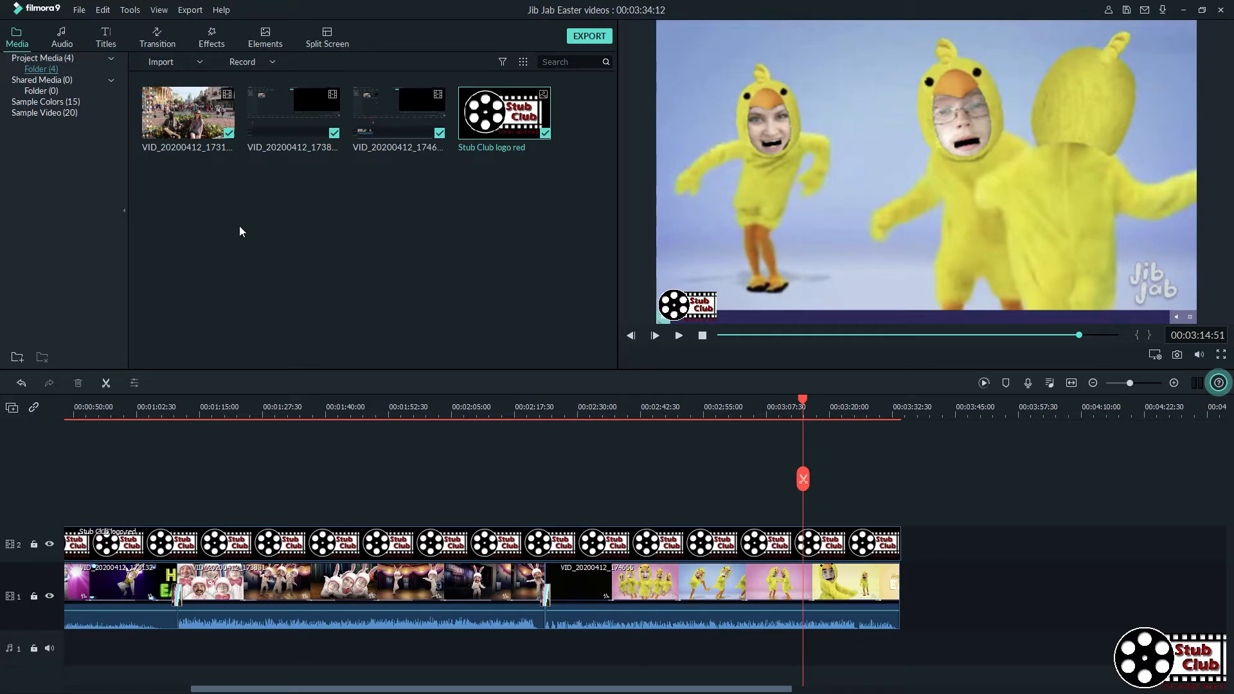
{"action": "left_click", "coordinate": [169, 63]}
{"action": "left_click", "coordinate": [172, 78]}
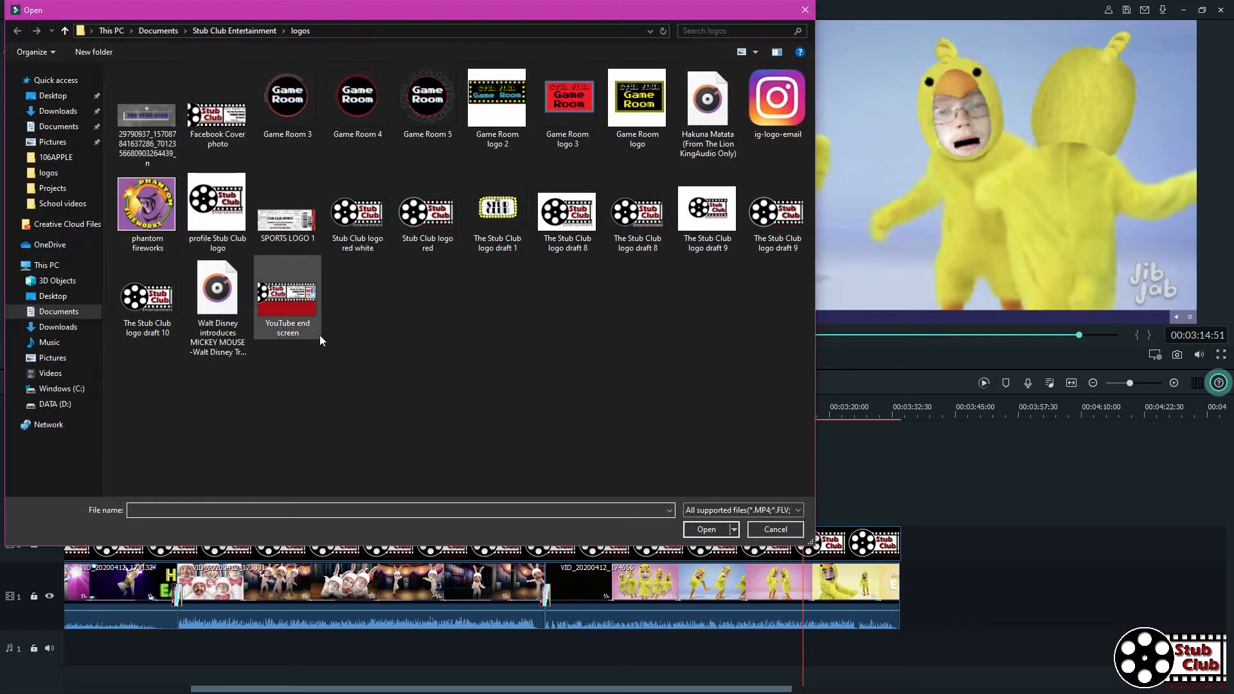
{"action": "left_click", "coordinate": [244, 36]}
{"action": "left_click", "coordinate": [167, 94]}
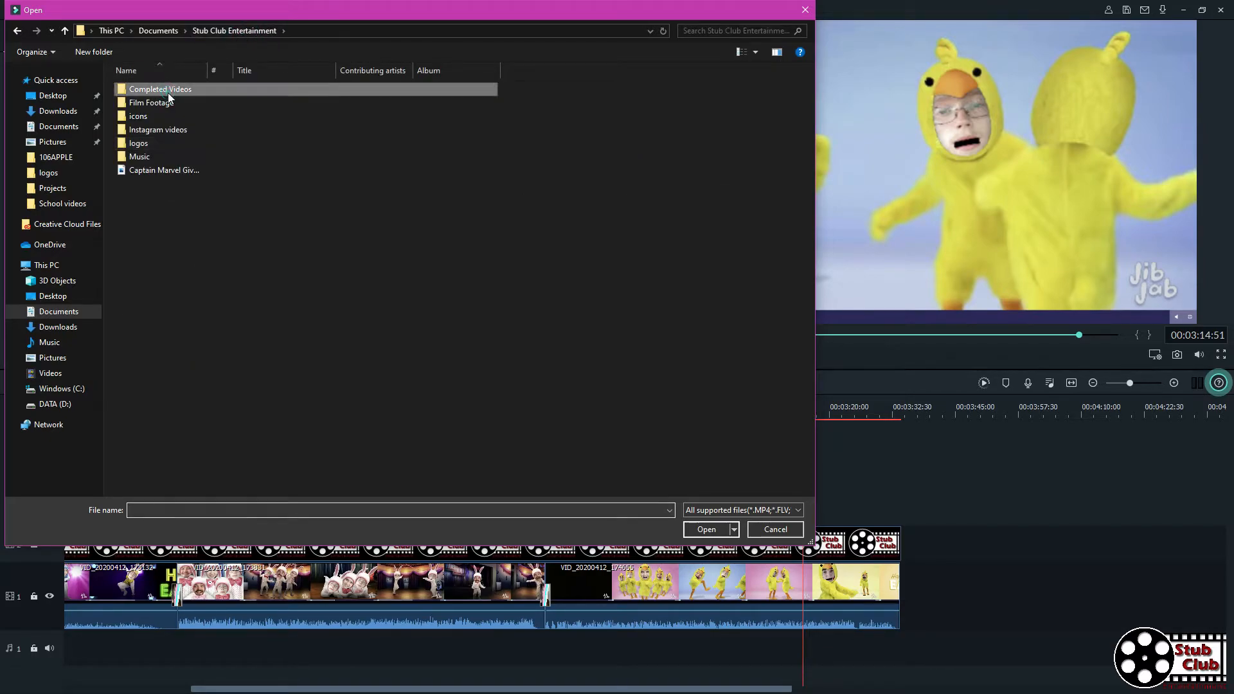
{"action": "left_click", "coordinate": [169, 97]}
{"action": "left_click", "coordinate": [288, 216]}
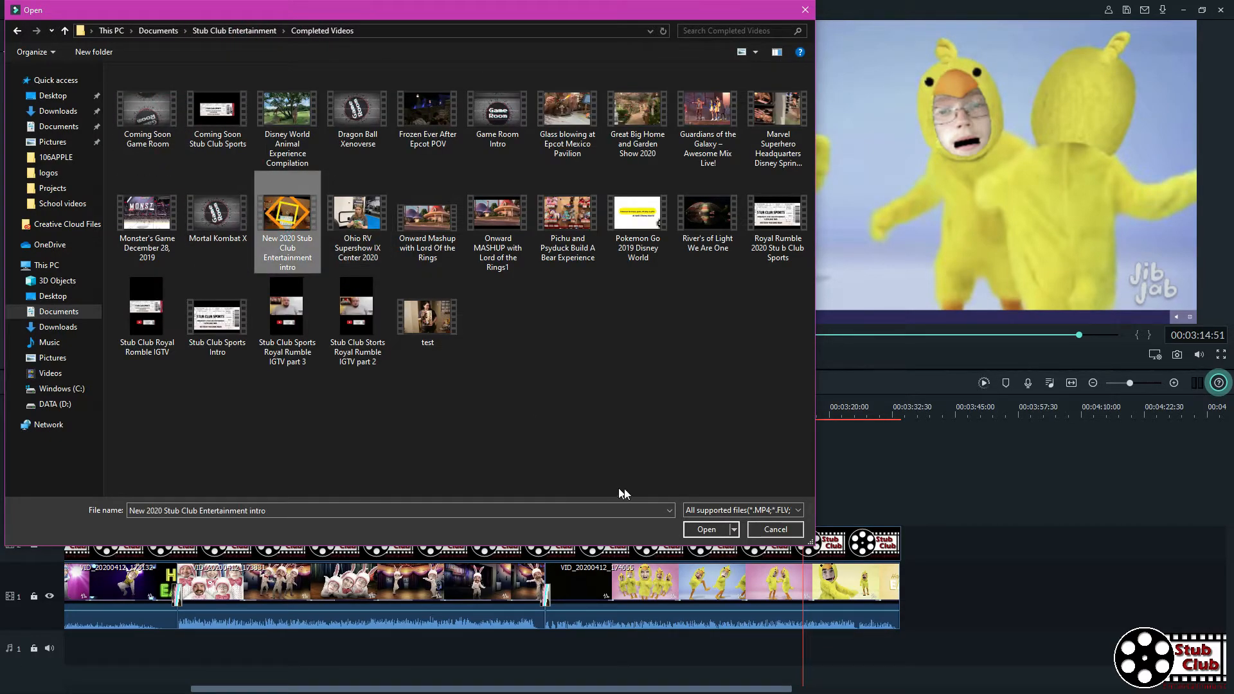
{"action": "left_click", "coordinate": [710, 534]}
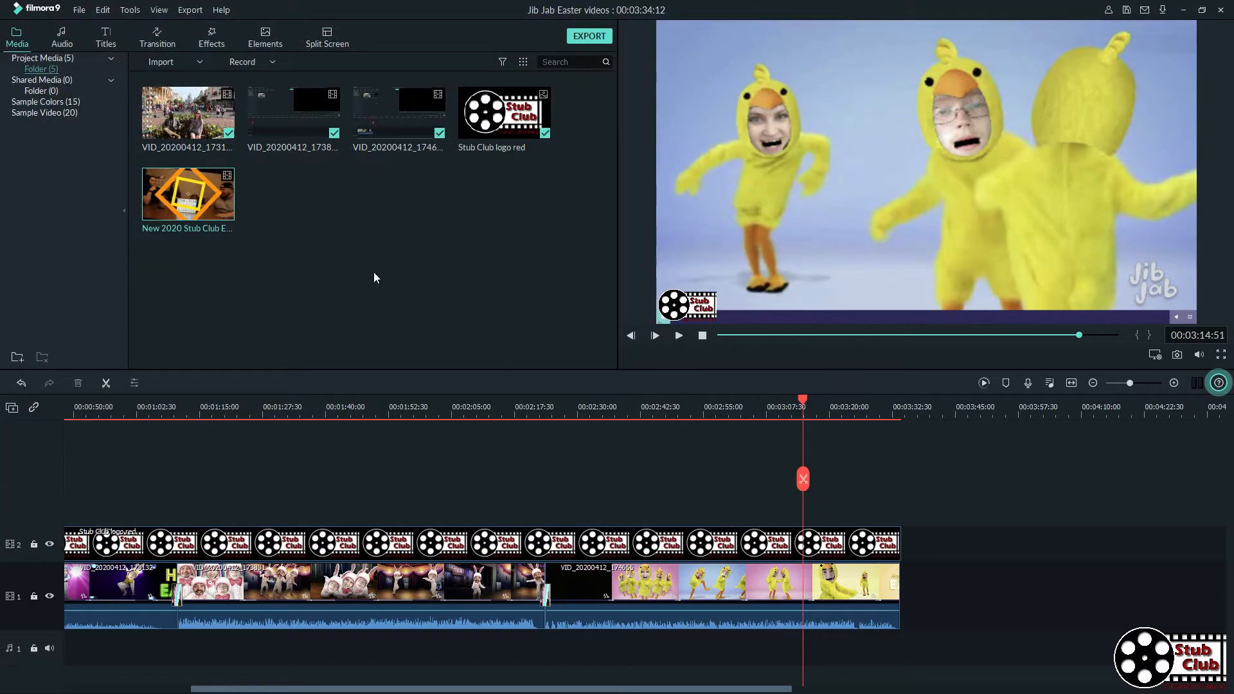
Place the New 2020 Stub Club Entertainment intro directly after the third clip on video track 1 and preview its opening
{"action": "left_click_drag", "start_coordinate": [467, 353], "coordinate": [903, 571]}
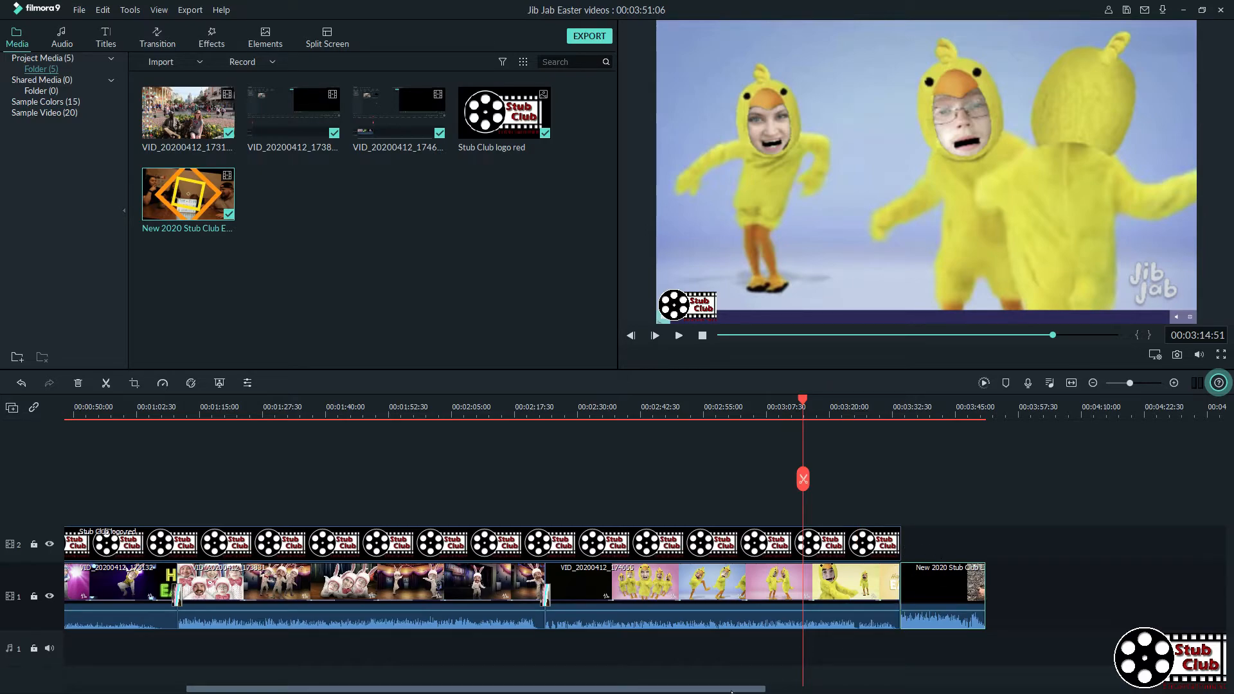
{"action": "scroll", "coordinate": [732, 689], "scroll_direction": "right", "scroll_amount": 5}
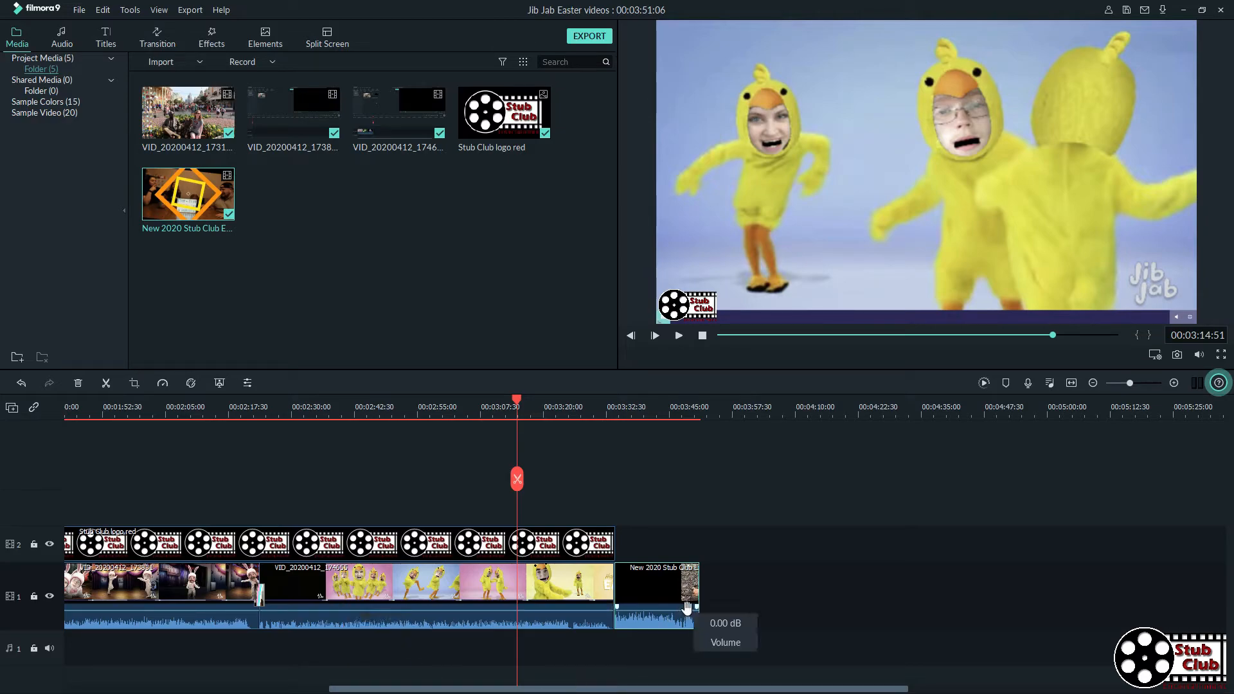
{"action": "double_click", "coordinate": [675, 586]}
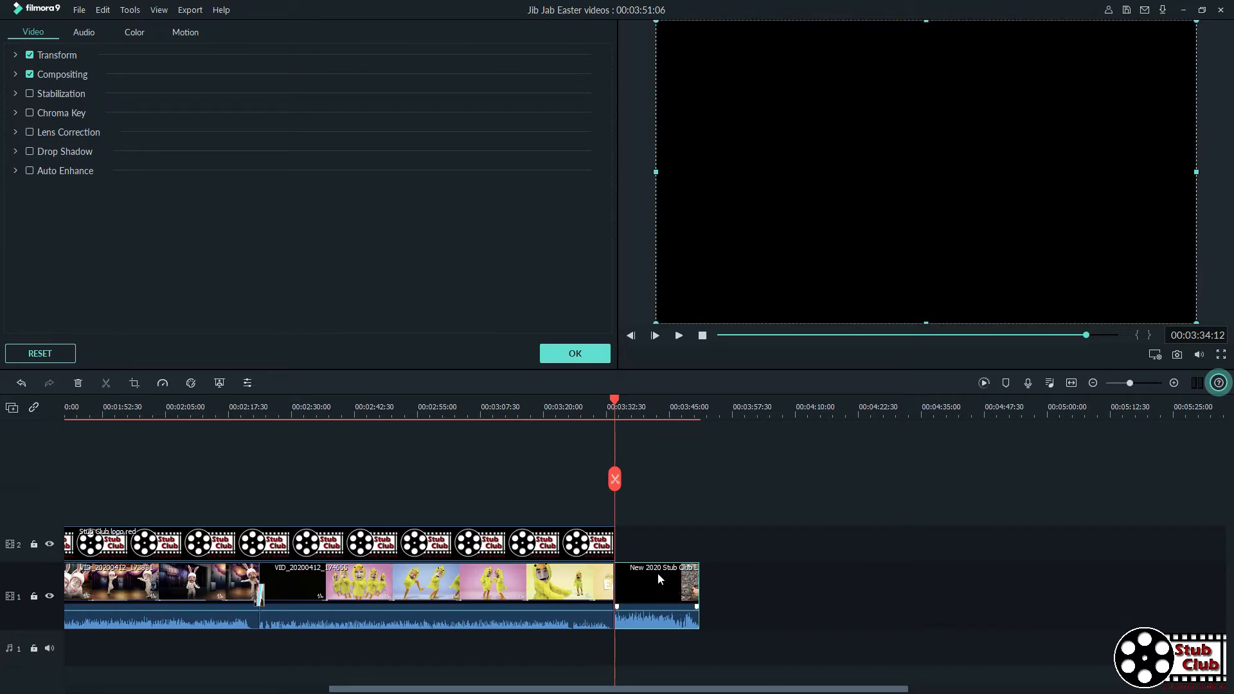
{"action": "key", "text": "space"}
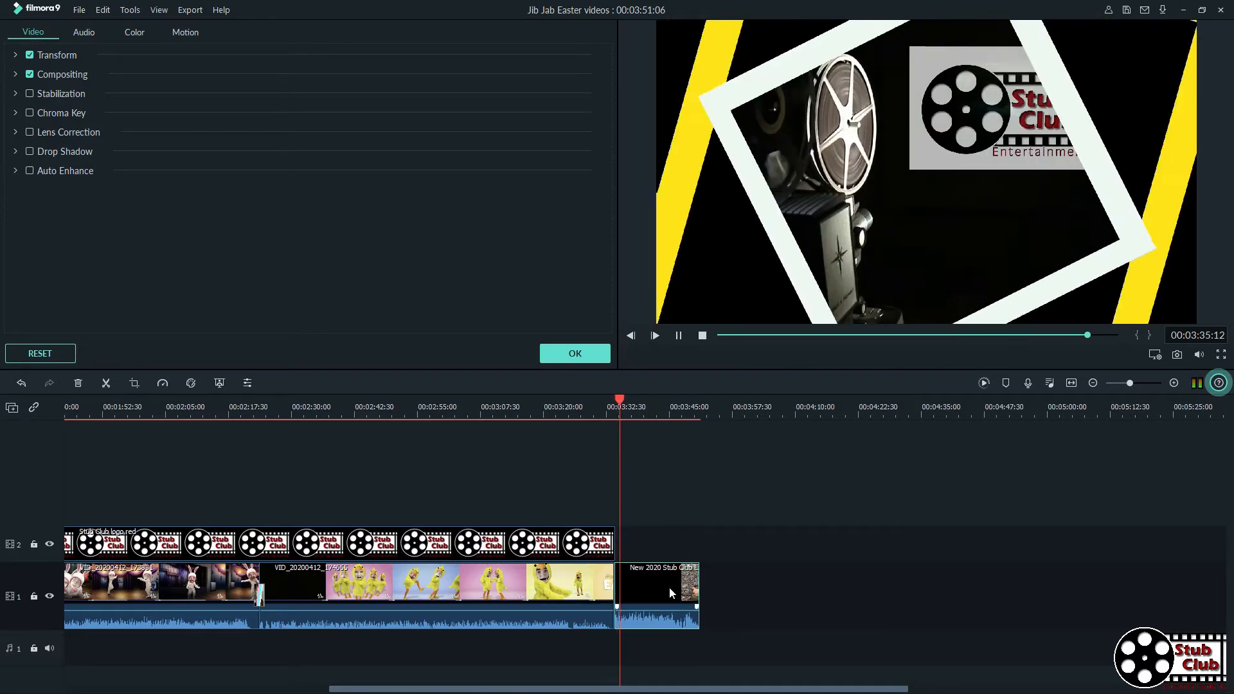
{"action": "key", "text": "space"}
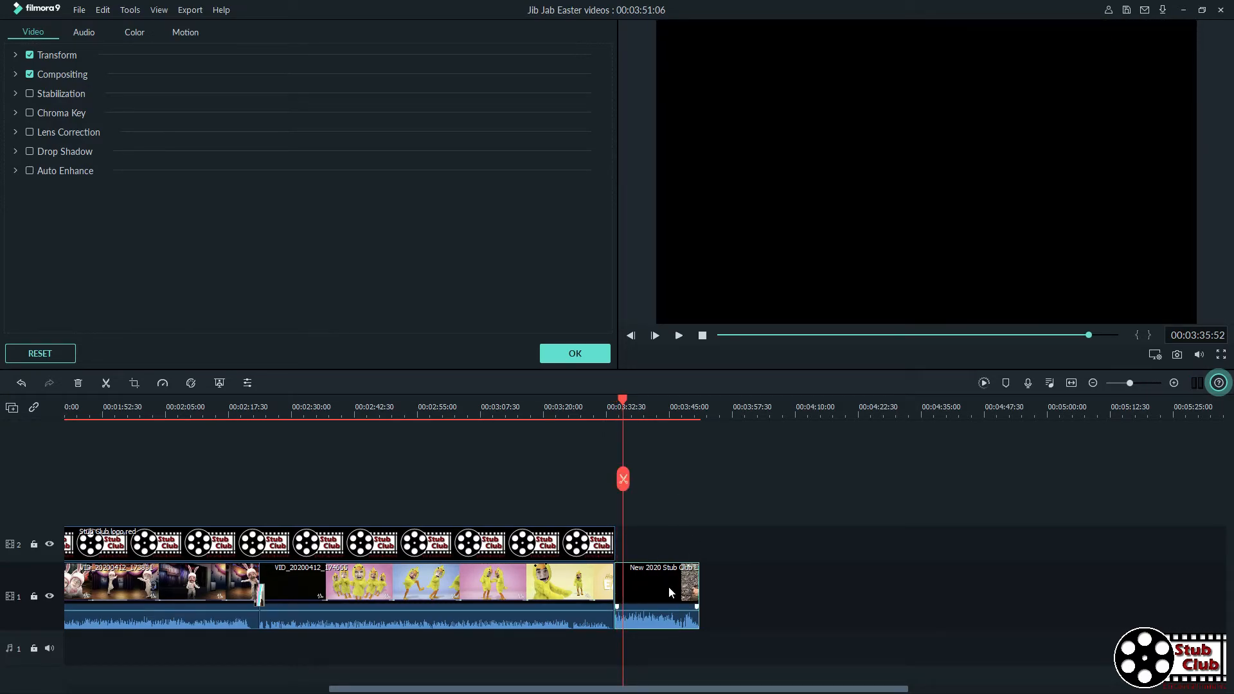
Lower the intro clip's audio volume to -2.90 dB and apply the change
{"action": "left_click", "coordinate": [669, 587]}
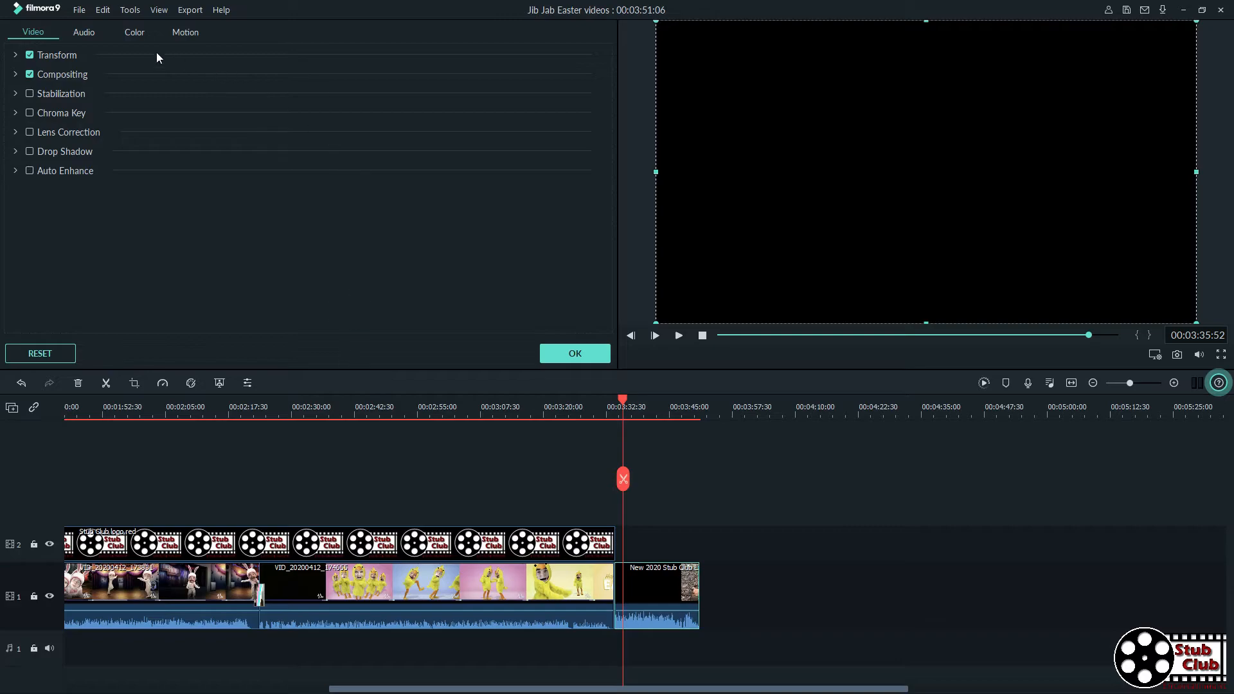
{"action": "left_click", "coordinate": [86, 35]}
{"action": "left_click_drag", "start_coordinate": [47, 173], "coordinate": [49, 182]}
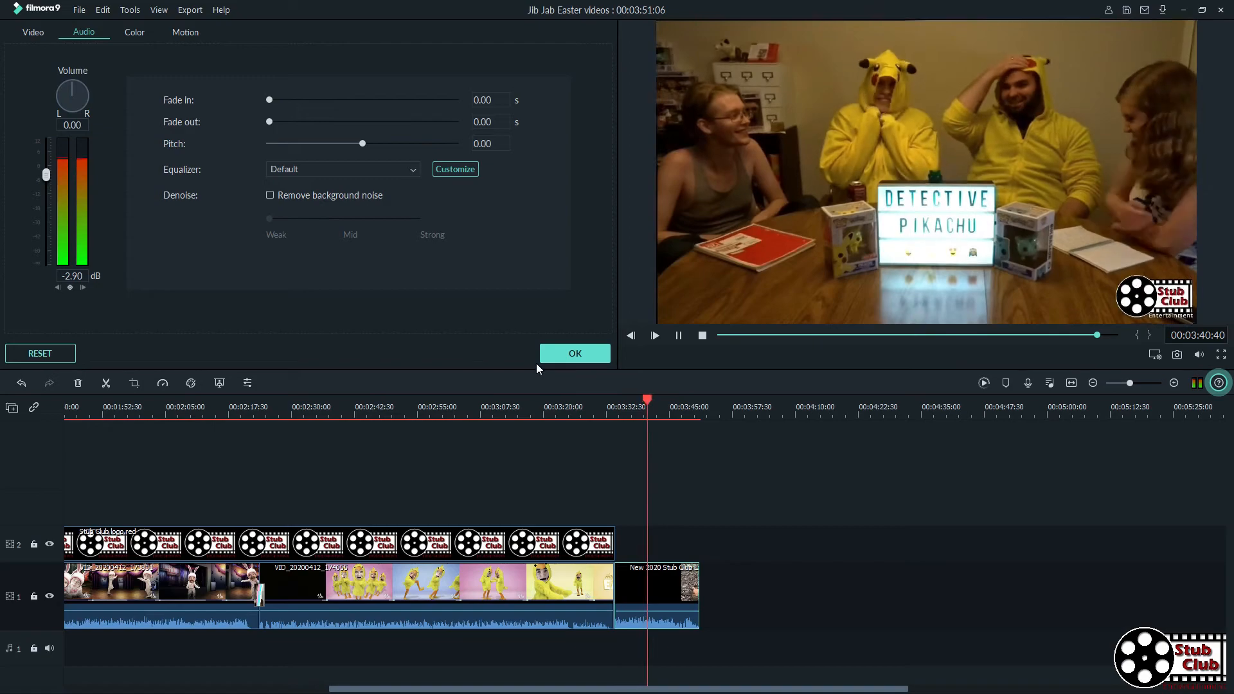
{"action": "left_click", "coordinate": [556, 354]}
{"action": "key", "text": "space"}
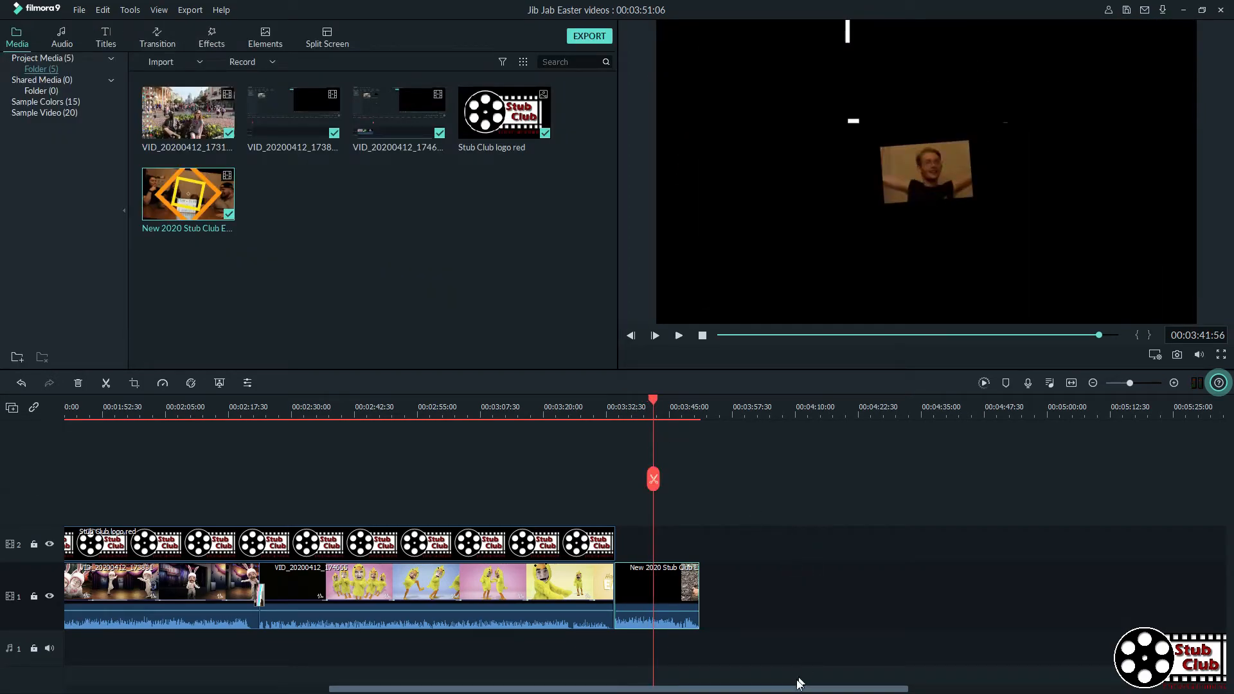
Add the Linear 7 transition between the third clip and the intro clip and play it back from 00:03:28:09
{"action": "left_click_drag", "start_coordinate": [790, 689], "coordinate": [449, 688]}
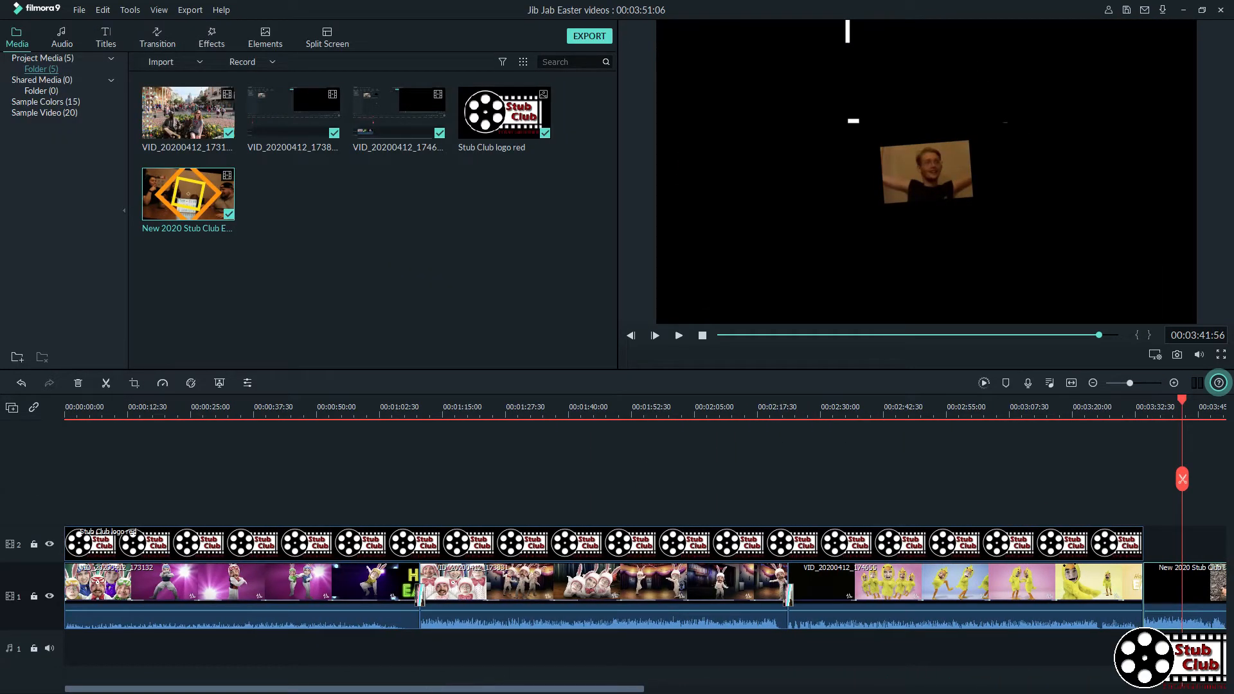
{"action": "left_click", "coordinate": [157, 37]}
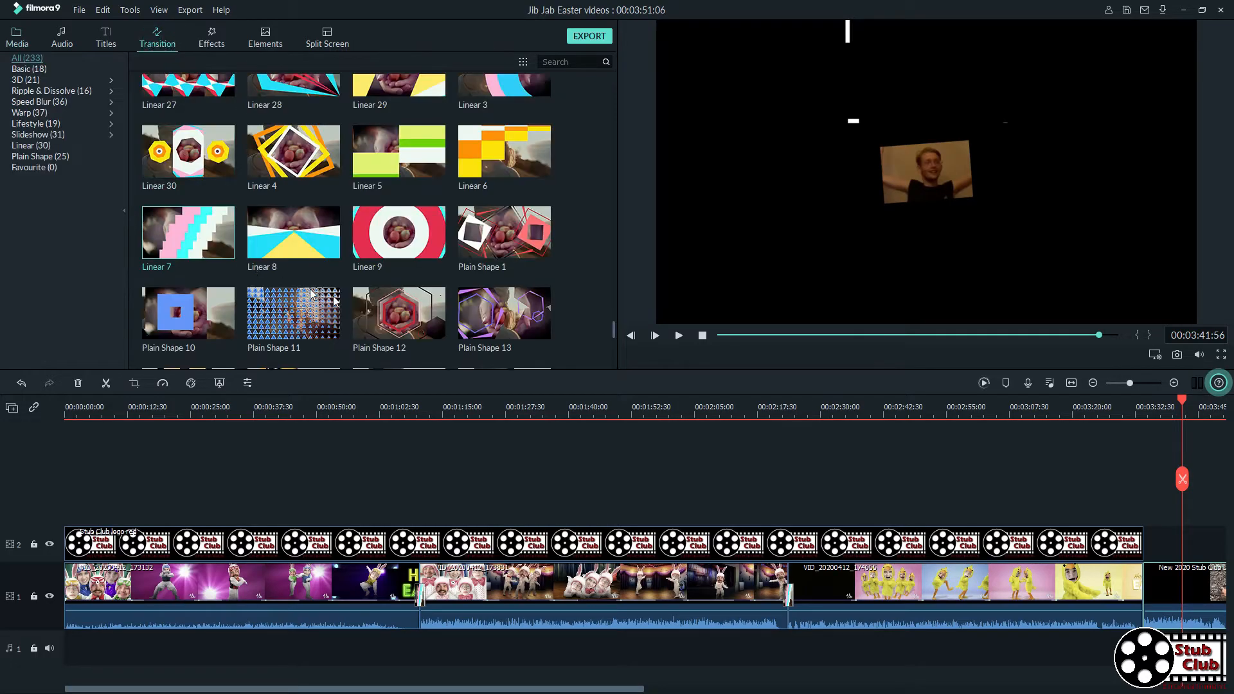
{"action": "left_click_drag", "start_coordinate": [230, 248], "coordinate": [1142, 595]}
{"action": "left_click", "coordinate": [1113, 407]}
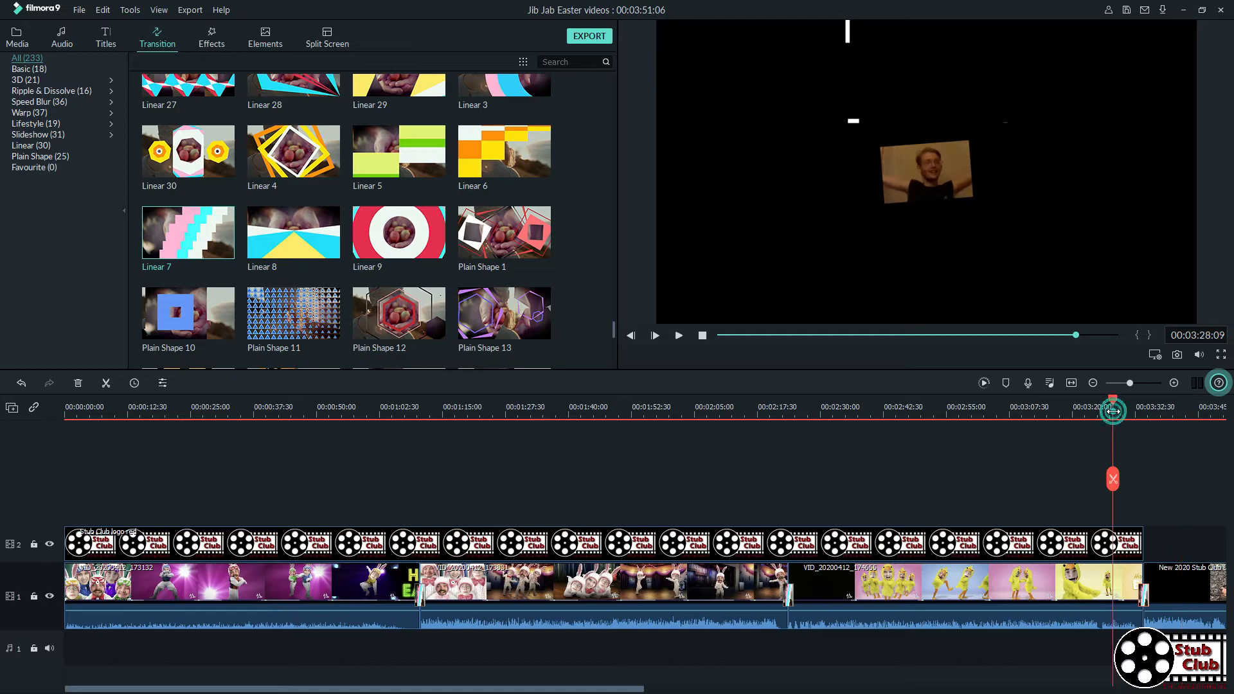
{"action": "key", "text": "space"}
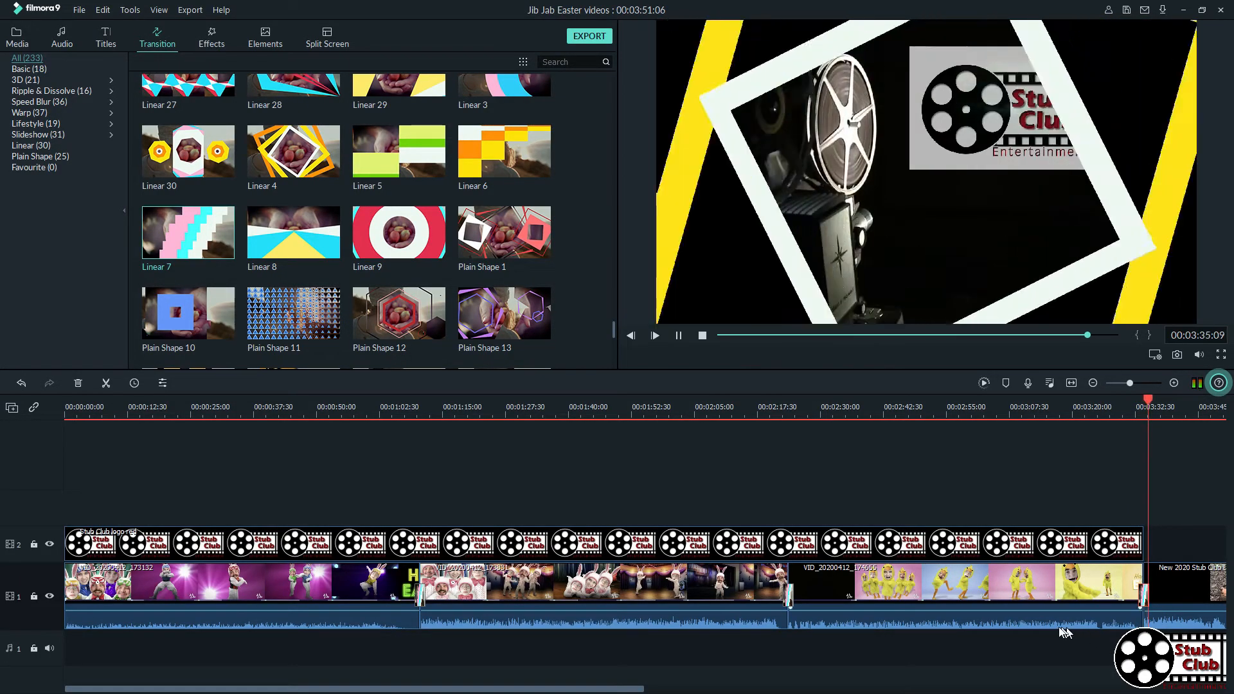
{"action": "key", "text": "space"}
Import the YouTube end screen image from the logos folder and place it directly after the intro clip on video track 1
{"action": "left_click", "coordinate": [654, 689]}
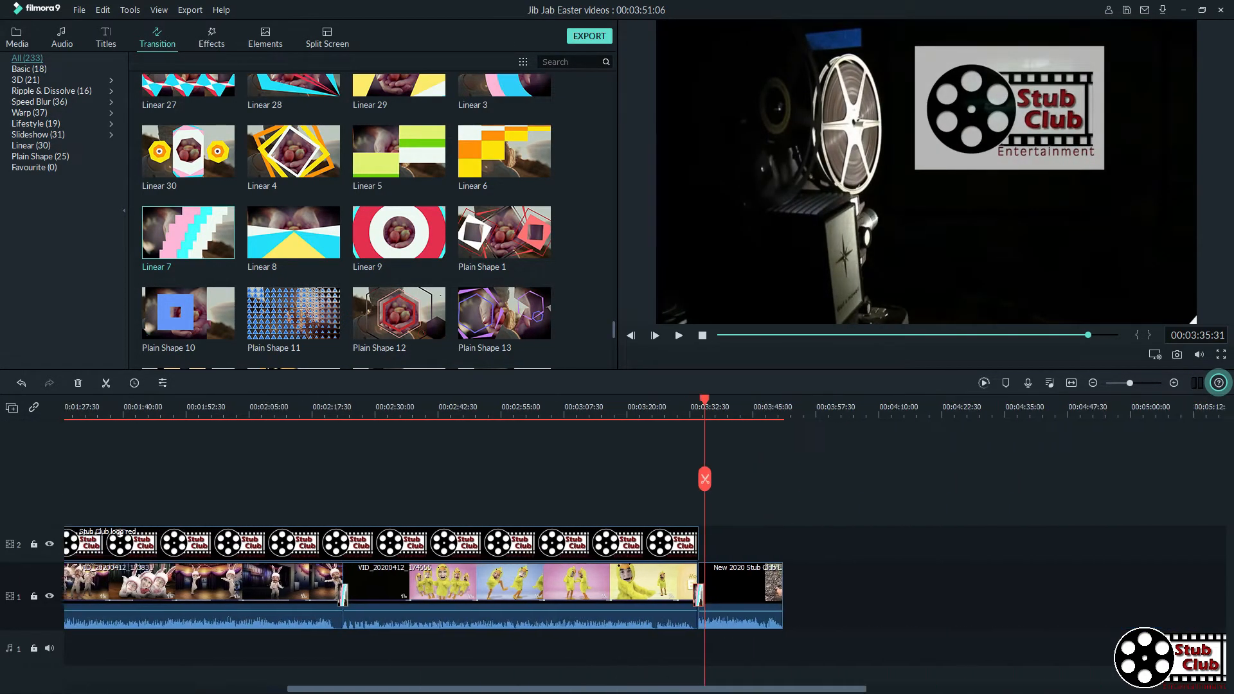
{"action": "left_click", "coordinate": [758, 601]}
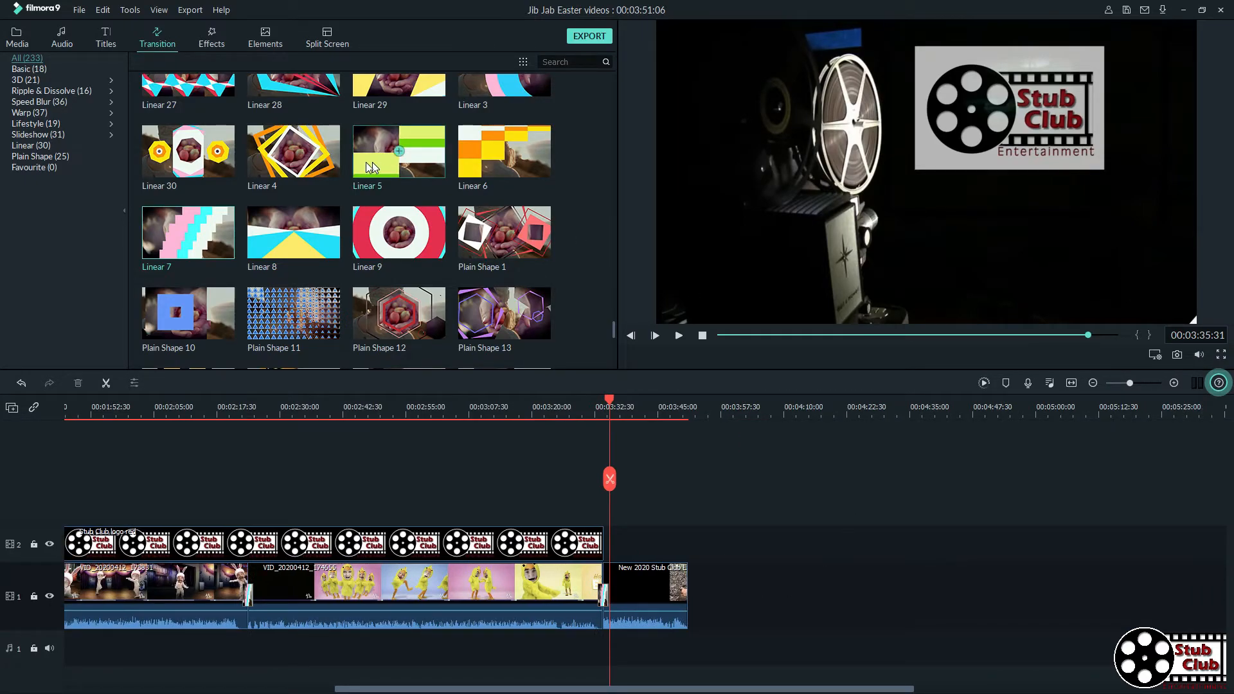
{"action": "left_click", "coordinate": [9, 36]}
{"action": "left_click", "coordinate": [161, 62]}
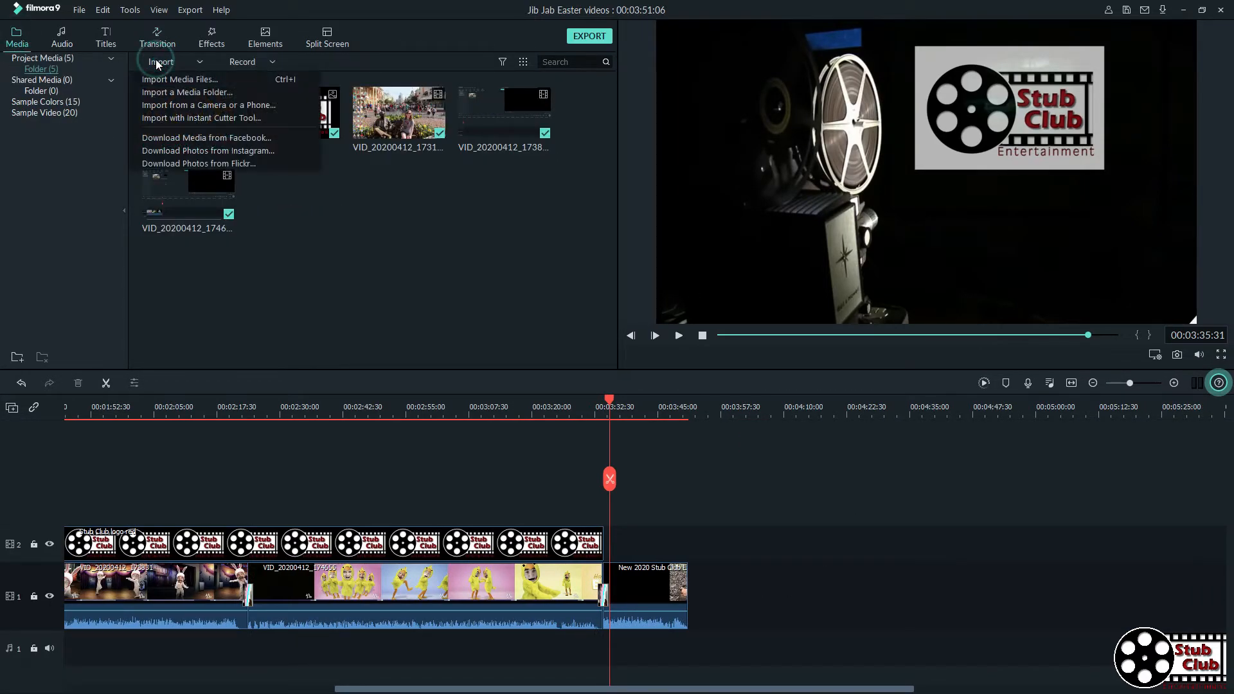
{"action": "left_click", "coordinate": [166, 81]}
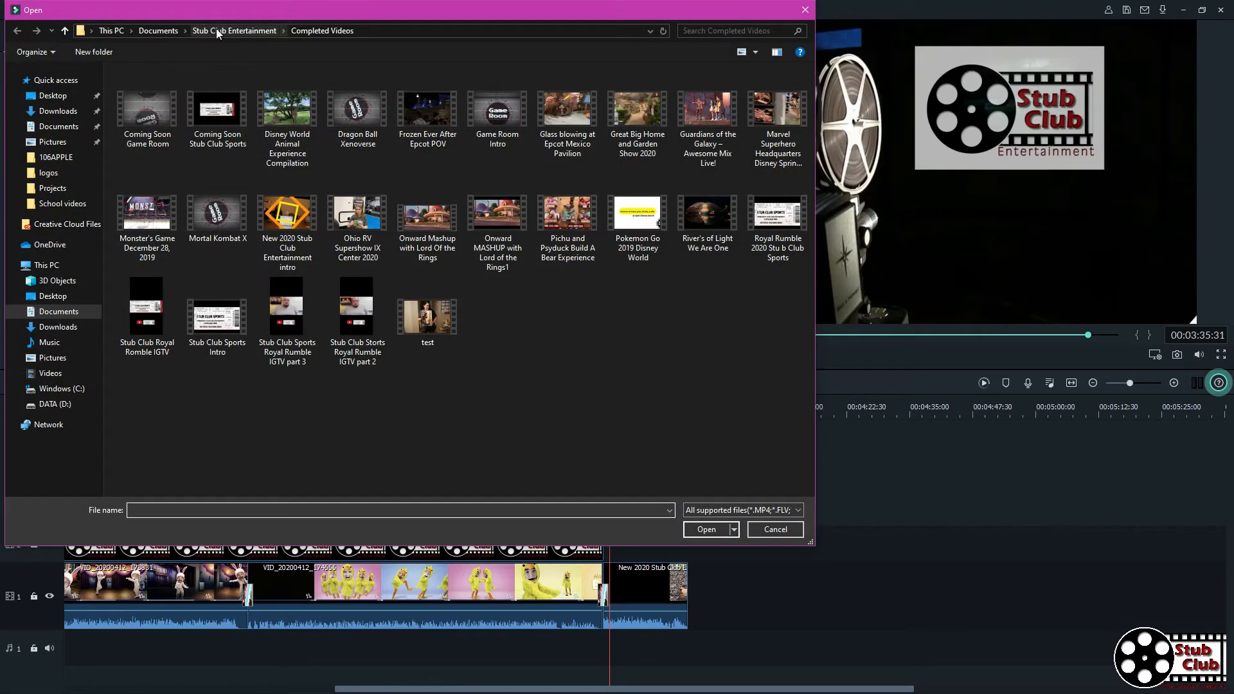
{"action": "left_click", "coordinate": [218, 31]}
{"action": "double_click", "coordinate": [172, 144]}
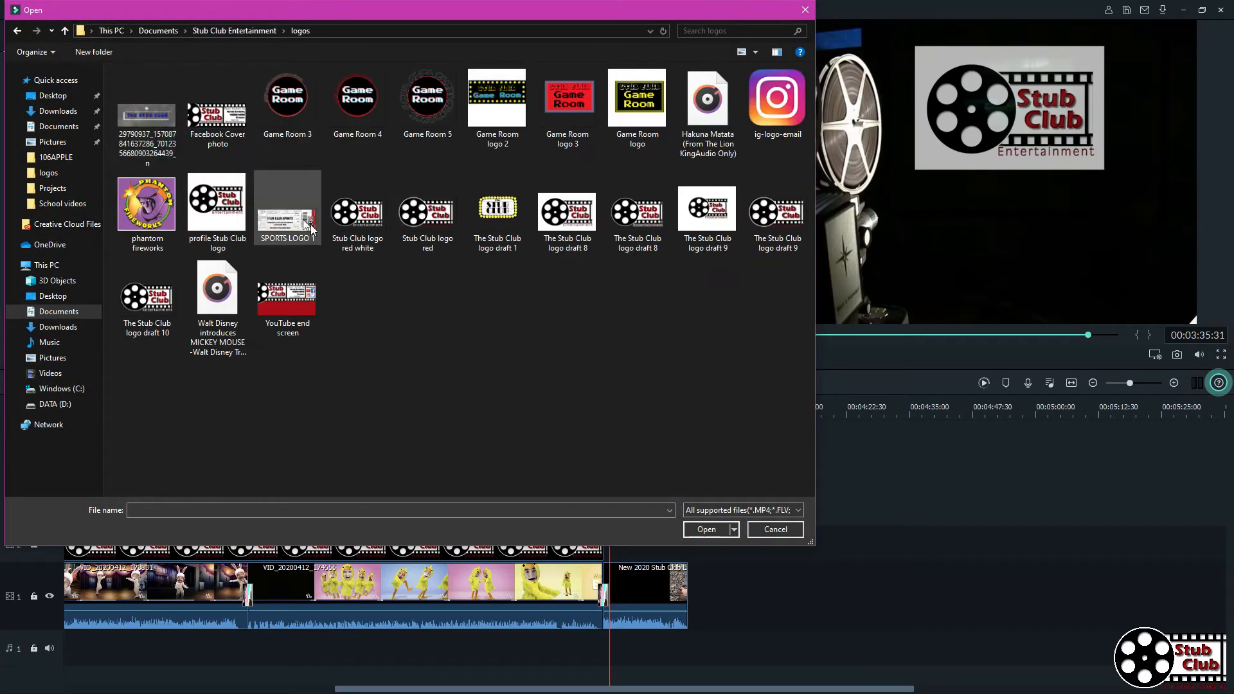
{"action": "left_click", "coordinate": [307, 278]}
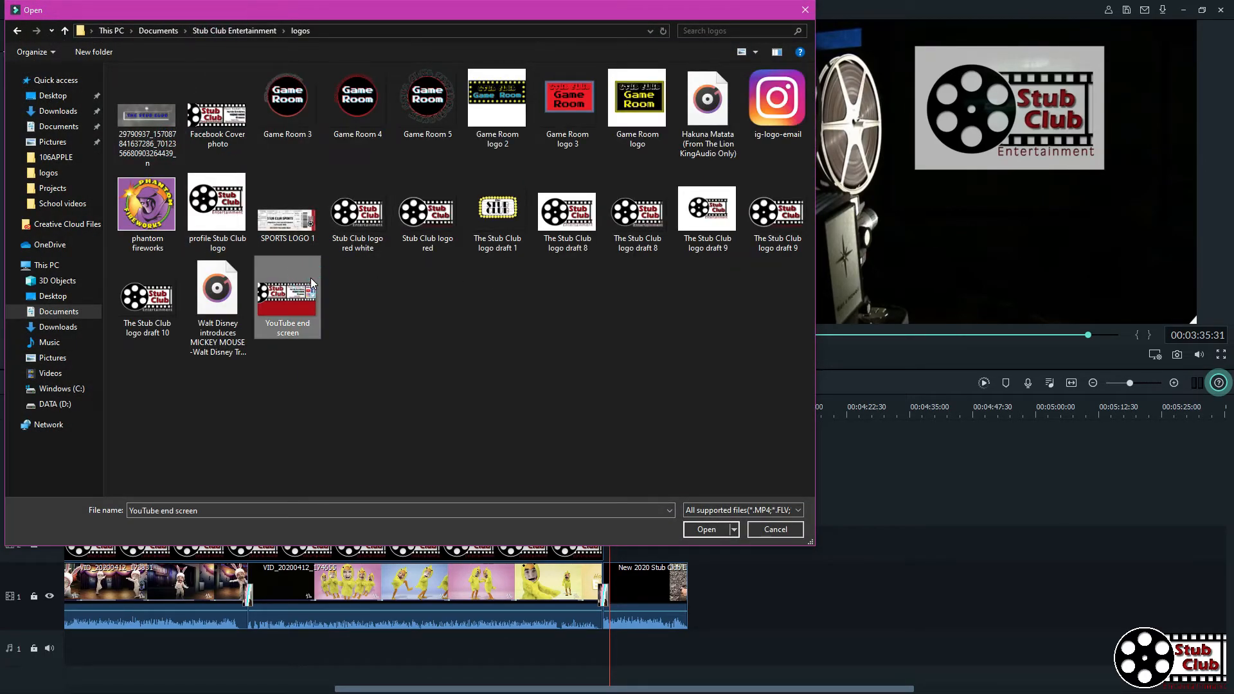
{"action": "left_click", "coordinate": [707, 530]}
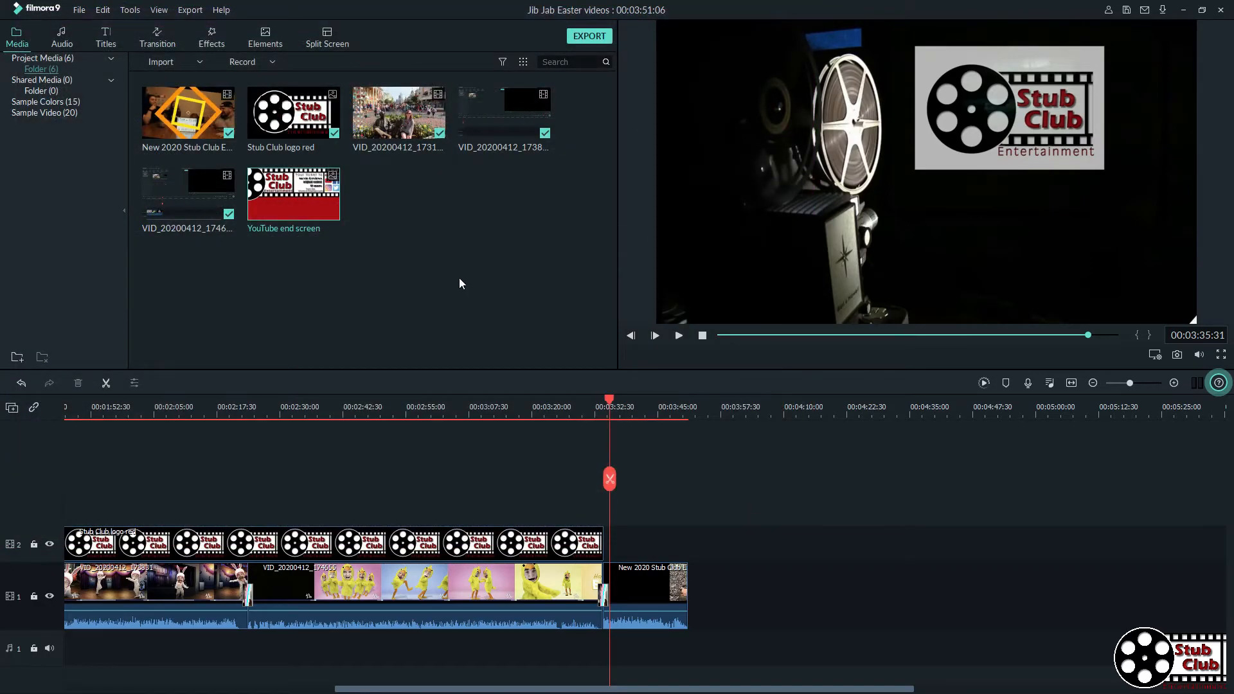
{"action": "left_click_drag", "start_coordinate": [320, 208], "coordinate": [744, 588]}
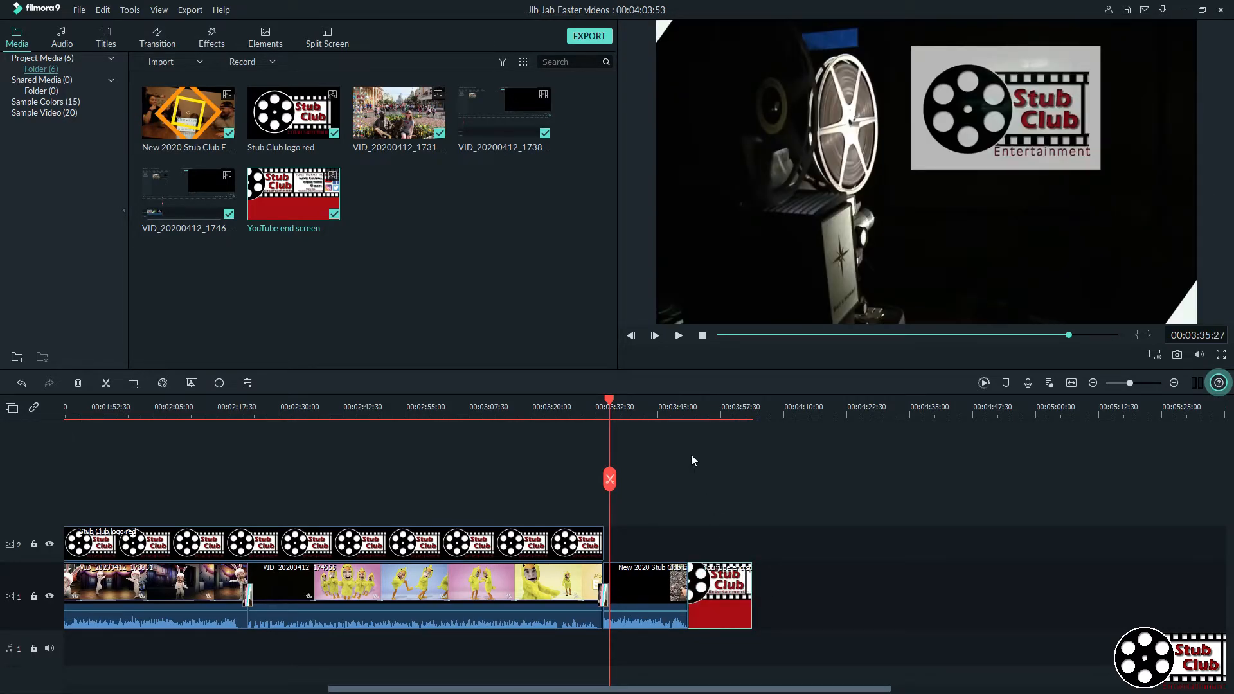
Play back the end of the intro clip into the YouTube end screen and pause on the end screen
{"action": "left_click", "coordinate": [664, 415]}
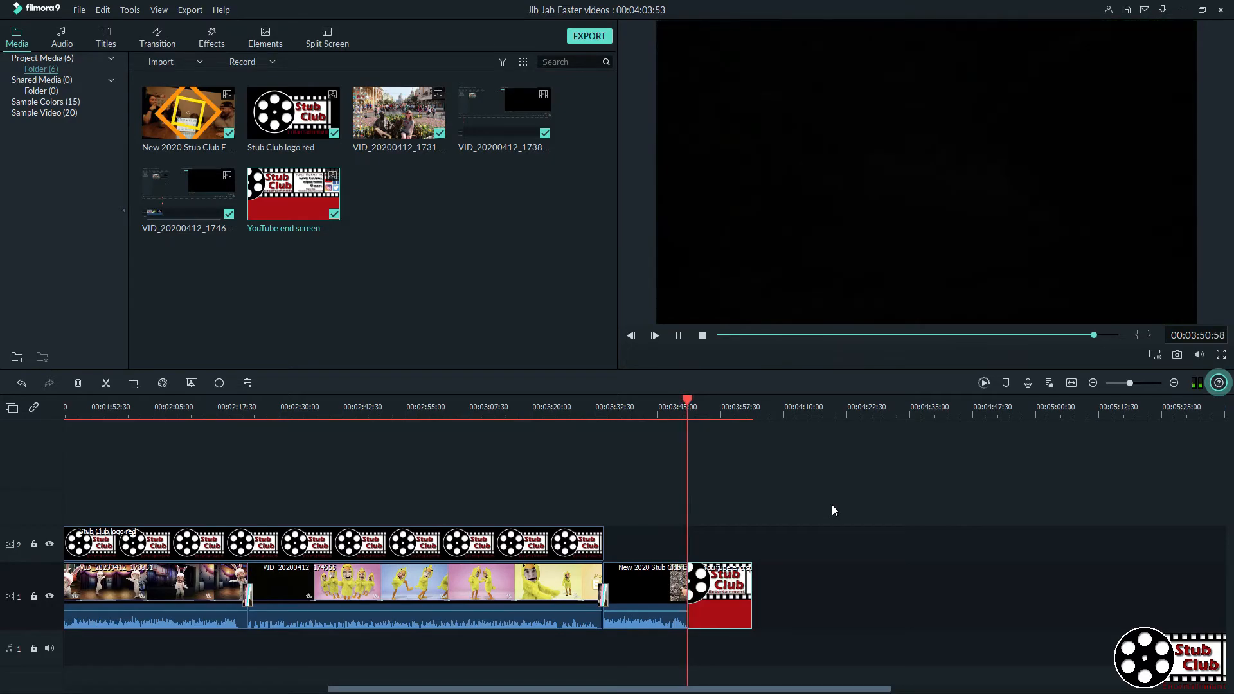
{"action": "key", "text": "space"}
{"action": "left_click", "coordinate": [679, 336]}
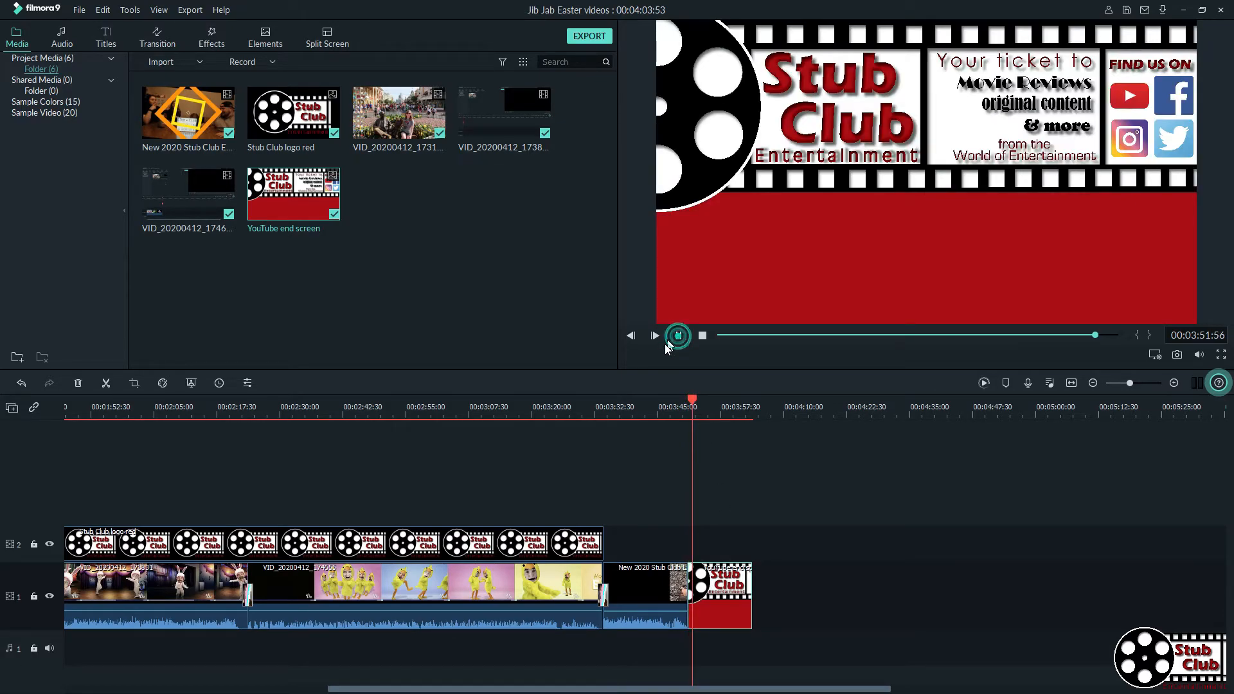
Import the song Dizzy - Joakim Karud [Vlog No Copyright Music] from the Stub Club Entertainment Music folder
{"action": "left_click", "coordinate": [162, 64]}
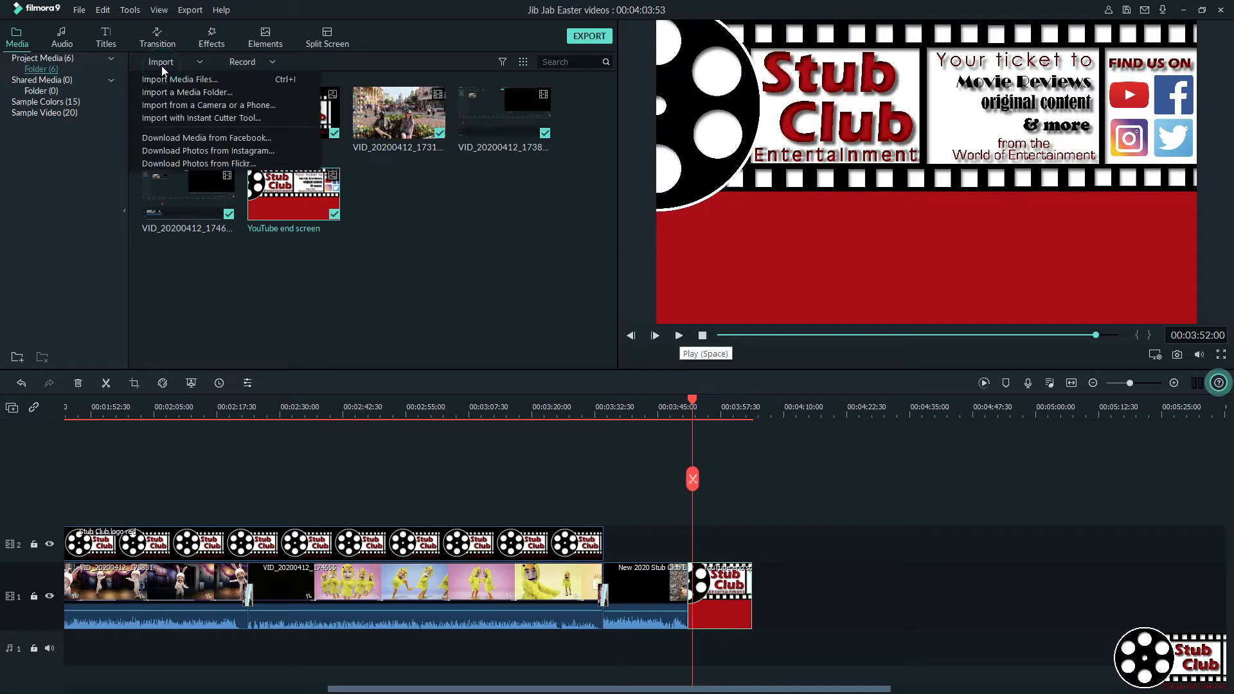
{"action": "left_click", "coordinate": [167, 78]}
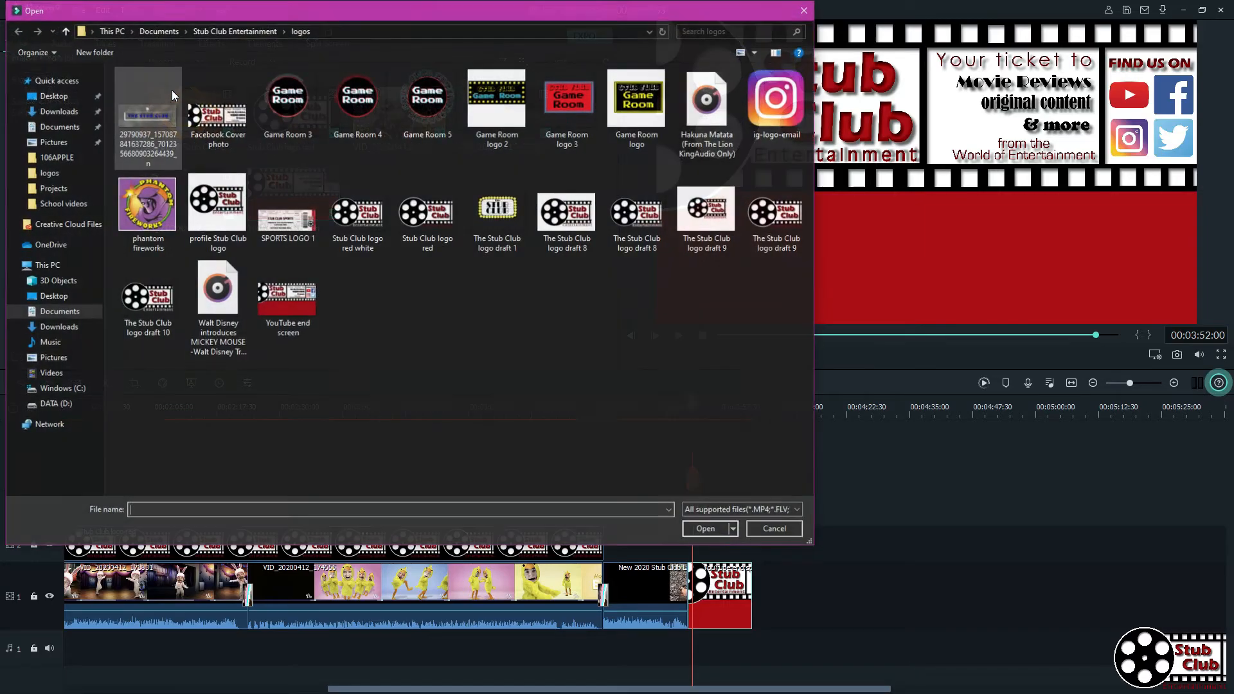
{"action": "left_click", "coordinate": [206, 30]}
{"action": "double_click", "coordinate": [168, 161]}
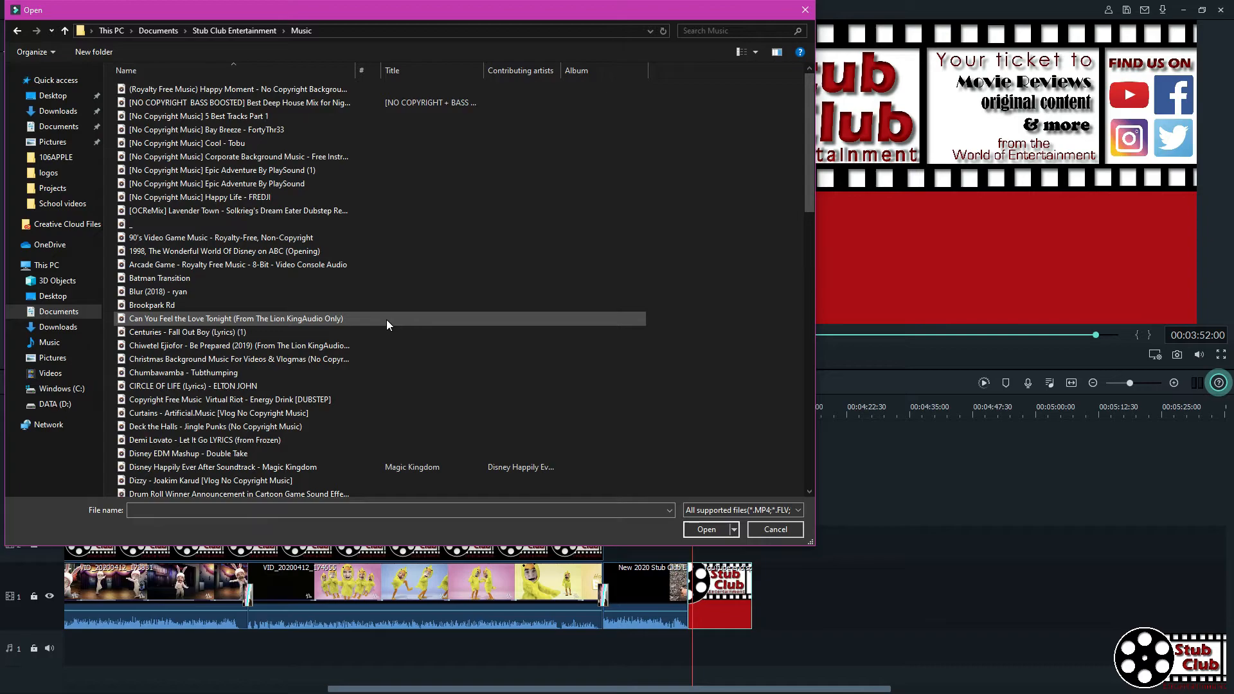
{"action": "scroll", "coordinate": [384, 344], "scroll_direction": "down", "scroll_amount": 1}
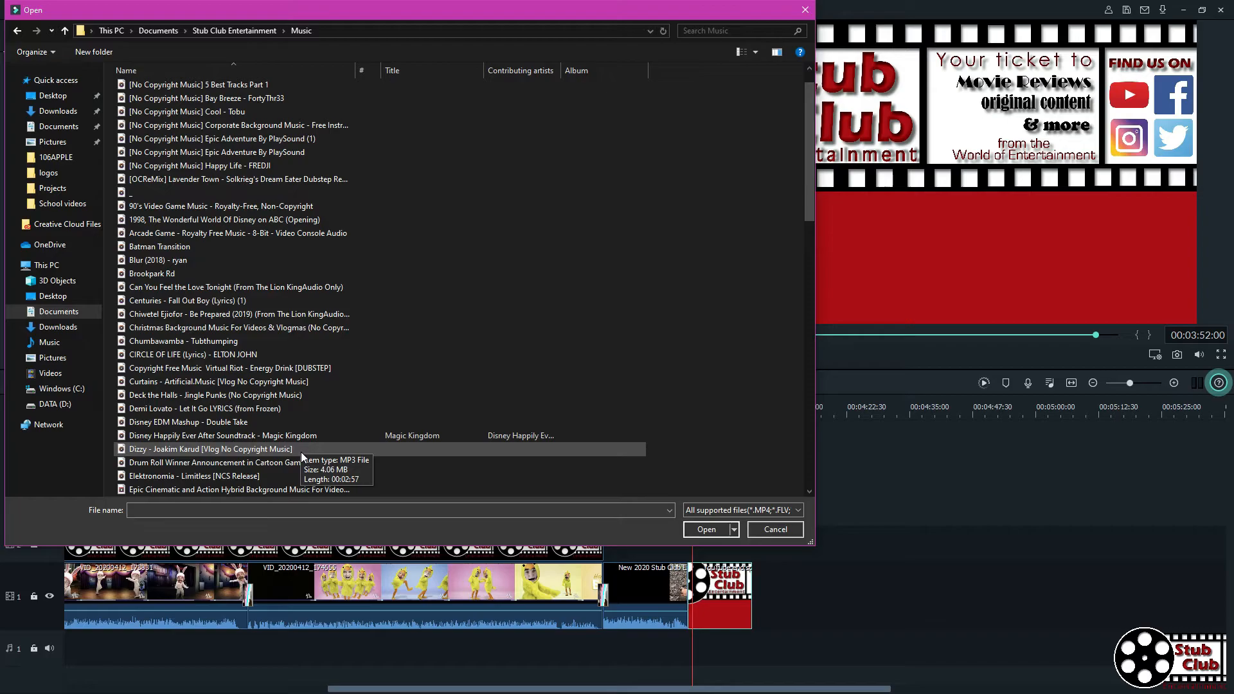
{"action": "double_click", "coordinate": [301, 453]}
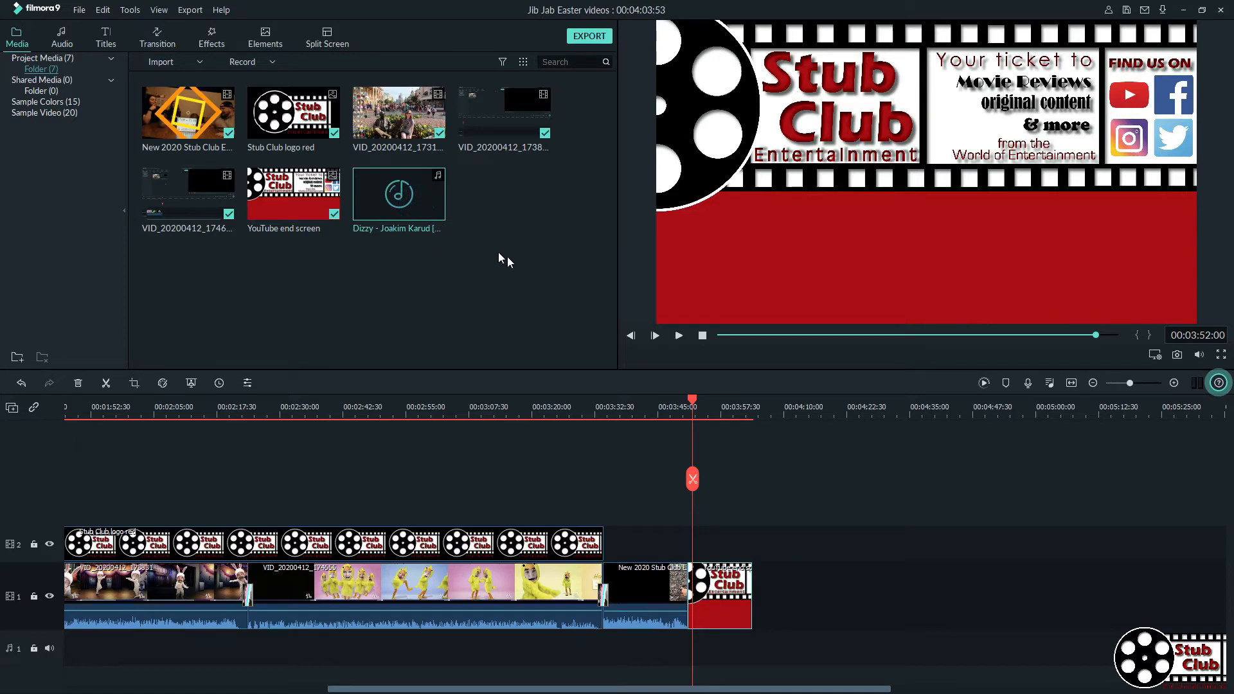
Preview the imported Dizzy song at several points, ending about 40 seconds in
{"action": "right_click", "coordinate": [421, 200]}
{"action": "left_click", "coordinate": [473, 303]}
{"action": "right_click", "coordinate": [428, 204]}
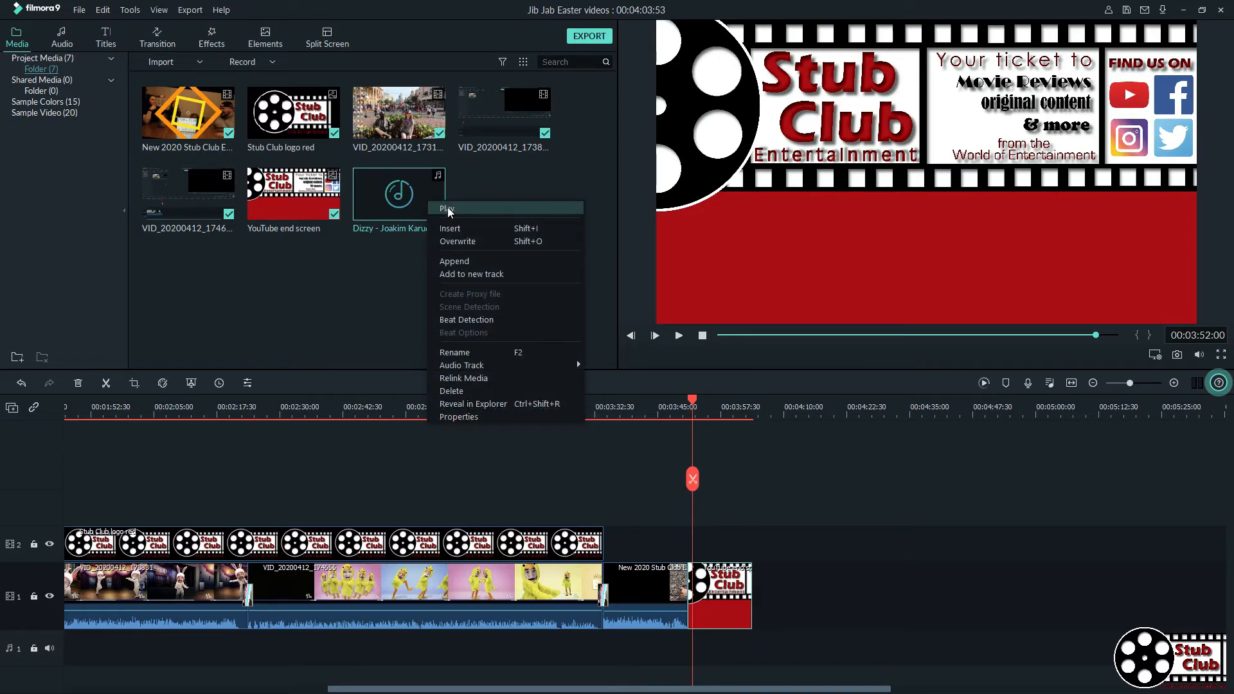
{"action": "left_click", "coordinate": [448, 209]}
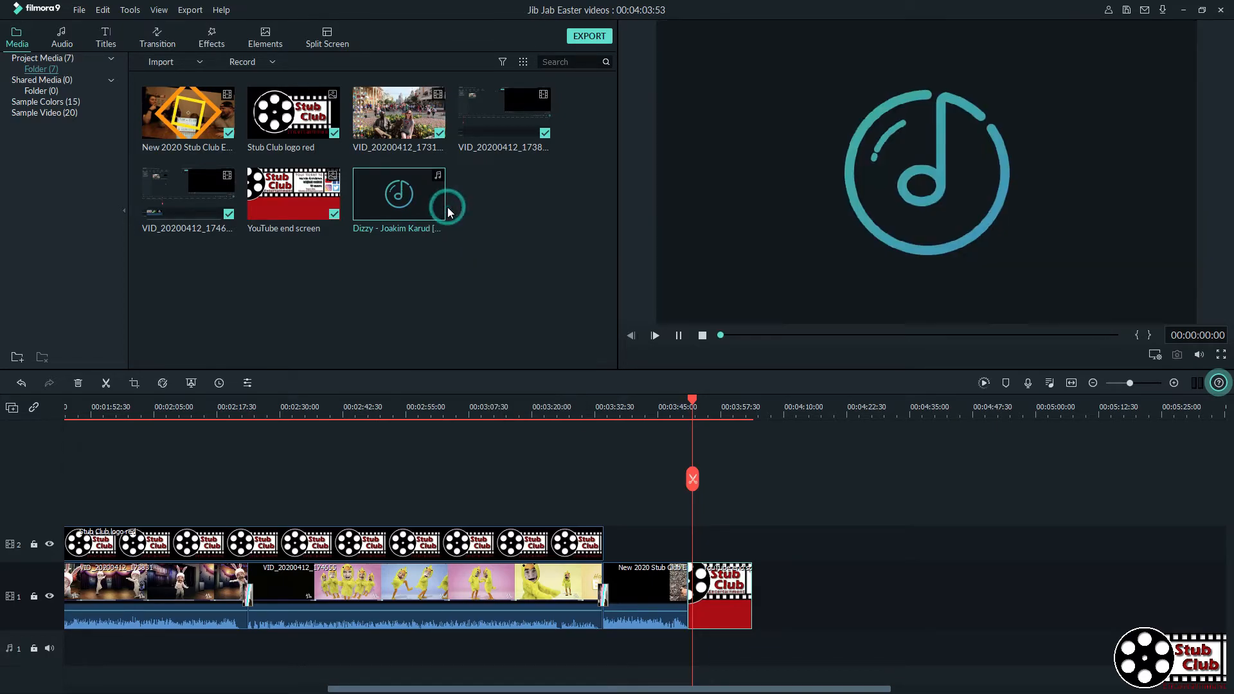
{"action": "left_click", "coordinate": [741, 334]}
{"action": "left_click", "coordinate": [807, 337]}
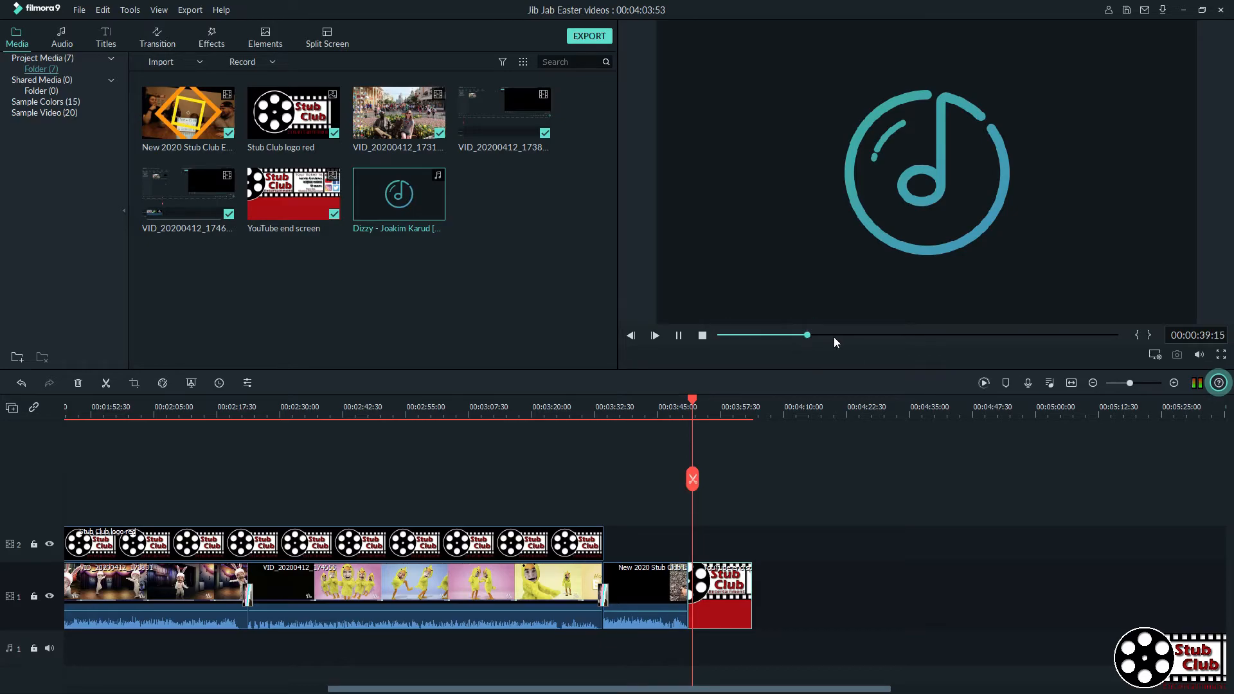
{"action": "left_click", "coordinate": [678, 336]}
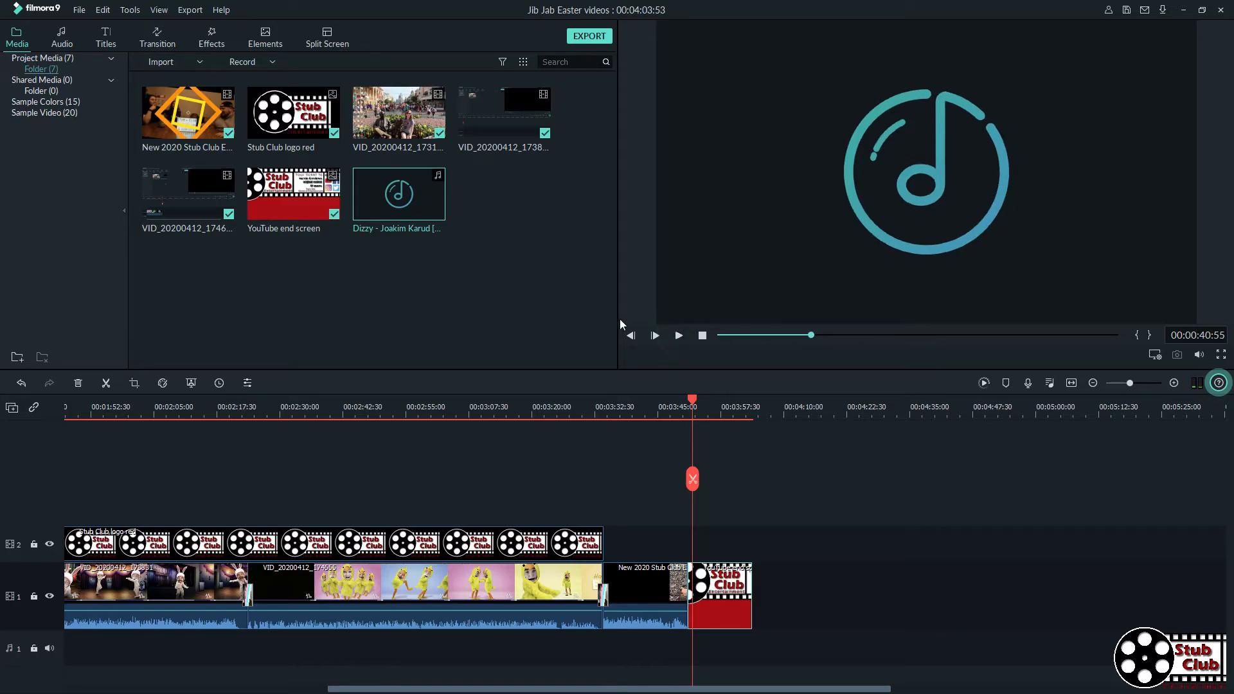
Place the Dizzy song on audio track 1 at the start of the end screen and listen to several passages of it
{"action": "left_click_drag", "start_coordinate": [401, 194], "coordinate": [688, 649]}
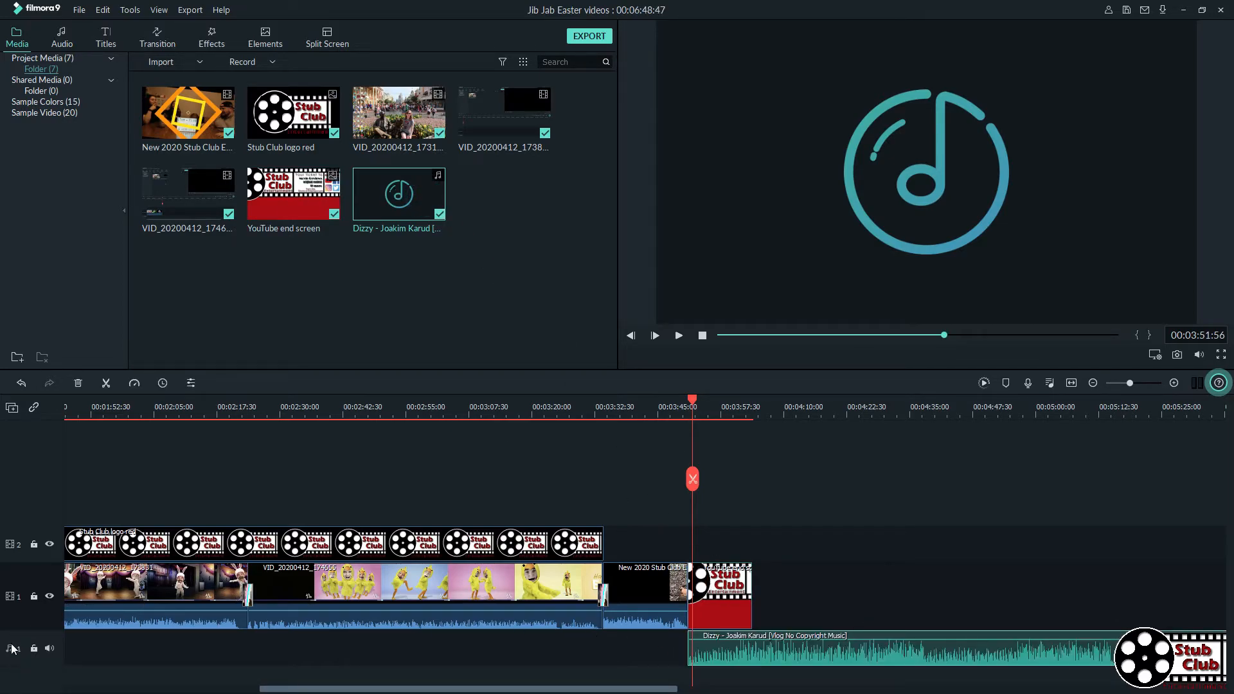
{"action": "left_click", "coordinate": [502, 682]}
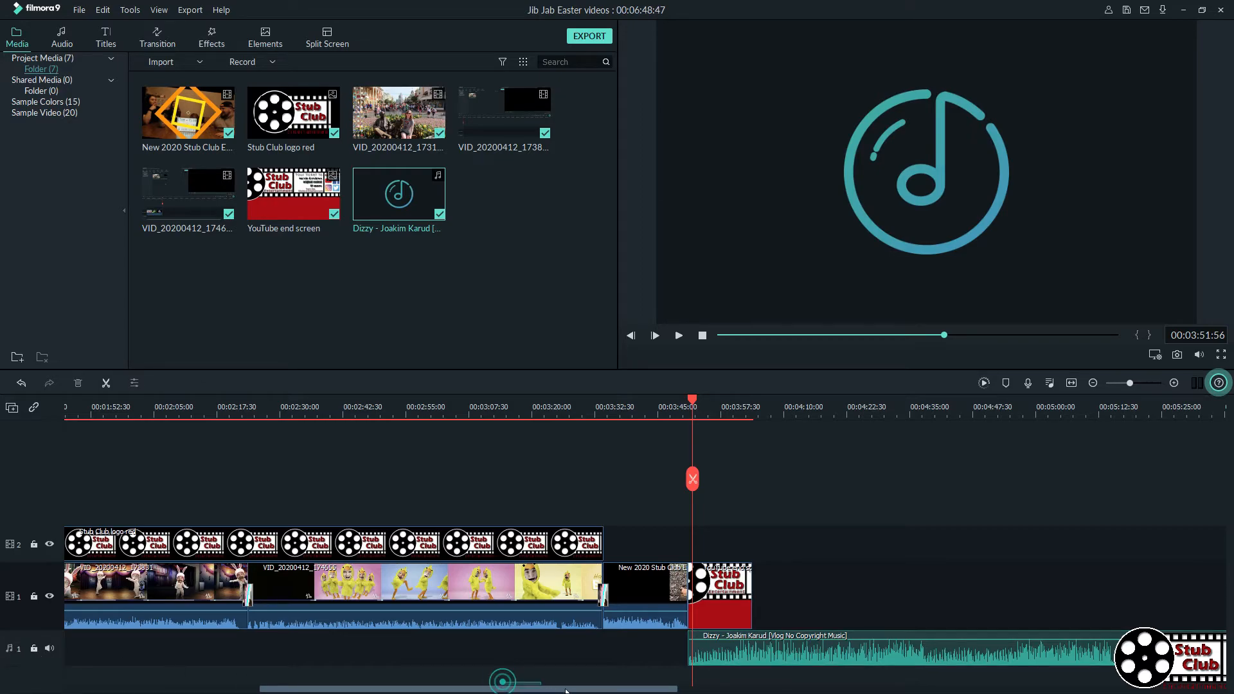
{"action": "key", "text": "space"}
{"action": "left_click", "coordinate": [765, 412]}
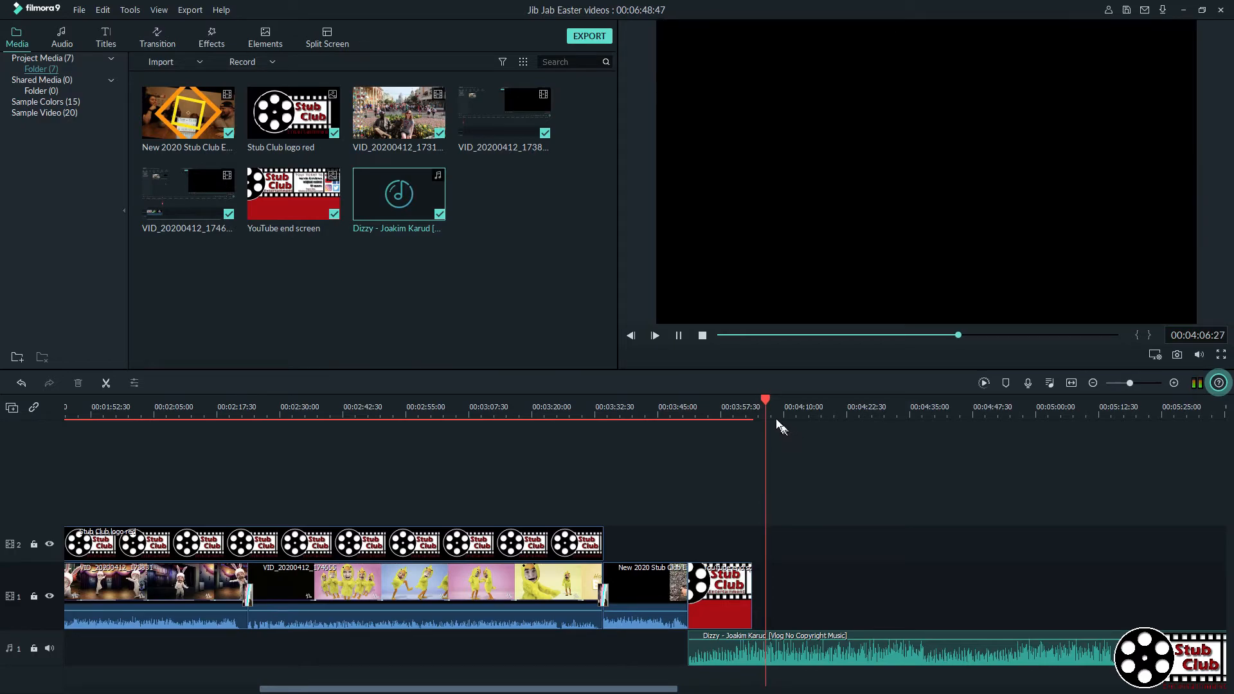
{"action": "left_click", "coordinate": [733, 401]}
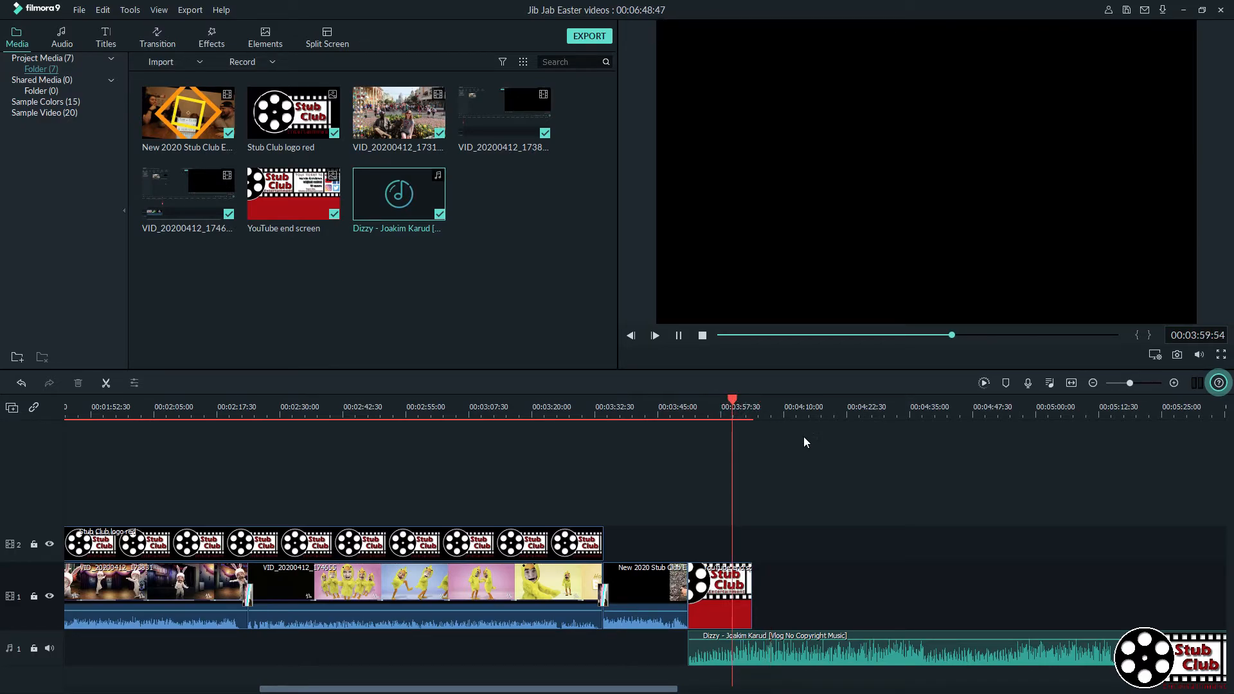
{"action": "left_click", "coordinate": [705, 406]}
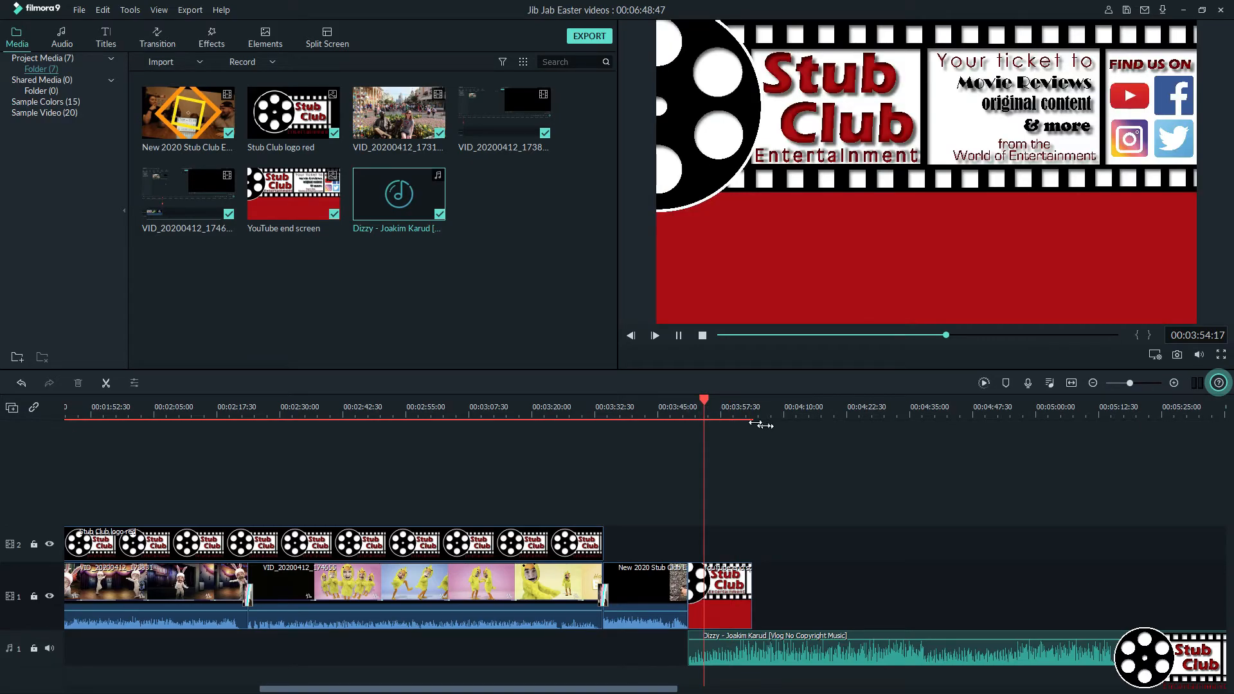
{"action": "left_click", "coordinate": [678, 335]}
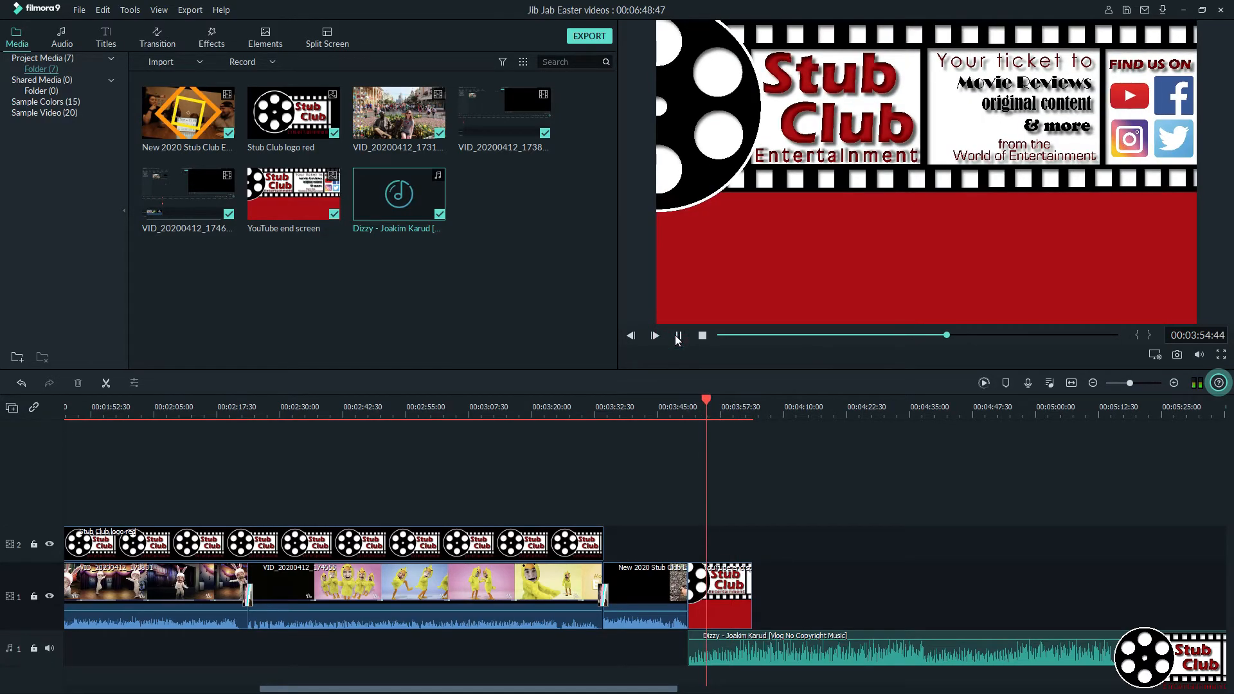
Split the Dizzy song at about 00:04:04 and delete the part before the cut, so the remainder starts with the end screen
{"action": "left_click", "coordinate": [735, 405]}
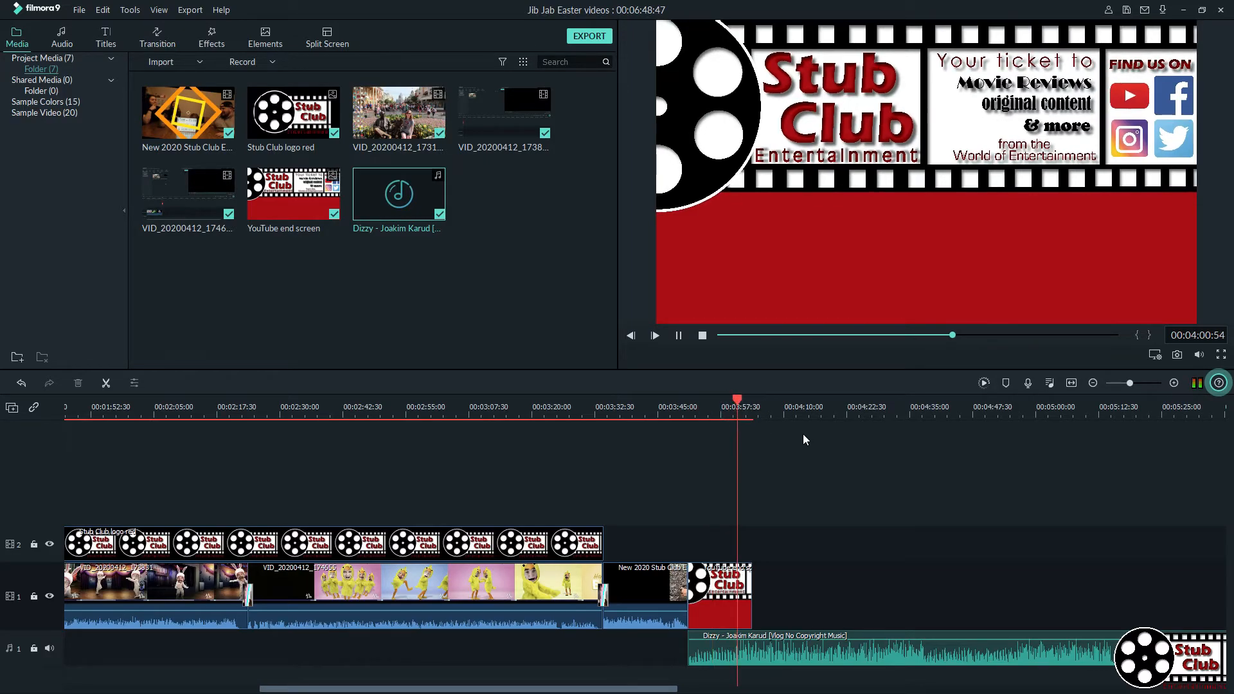
{"action": "left_click", "coordinate": [727, 406]}
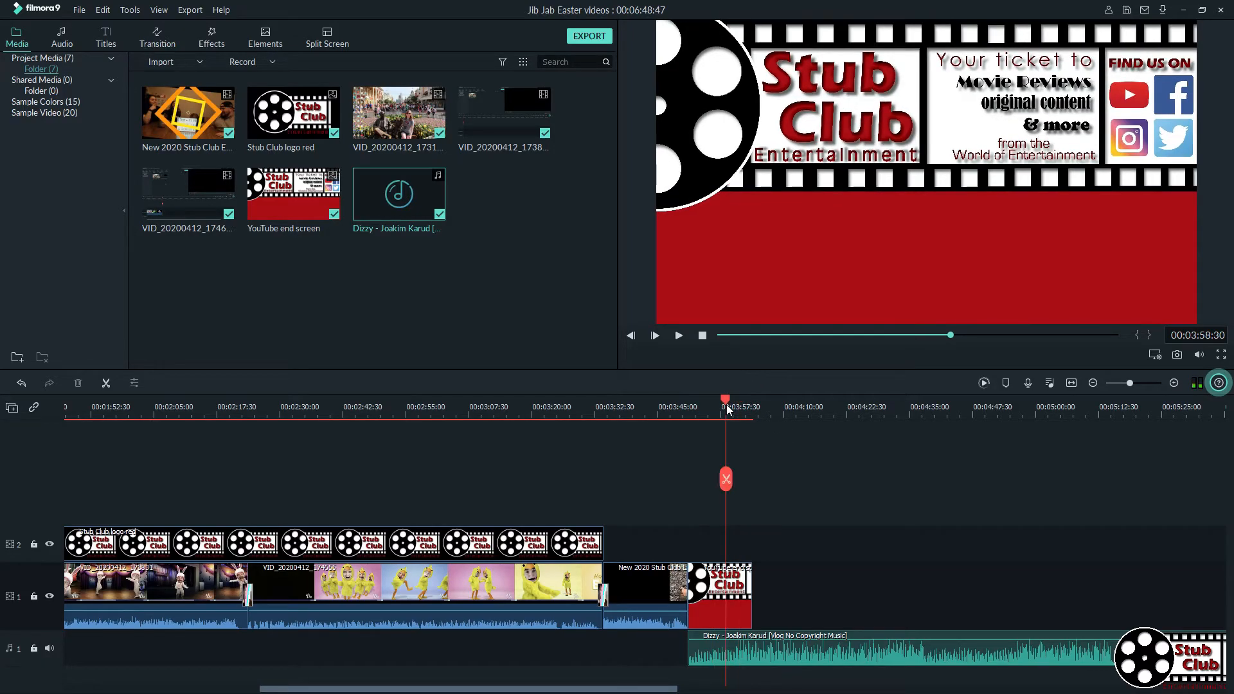
{"action": "key", "text": "space"}
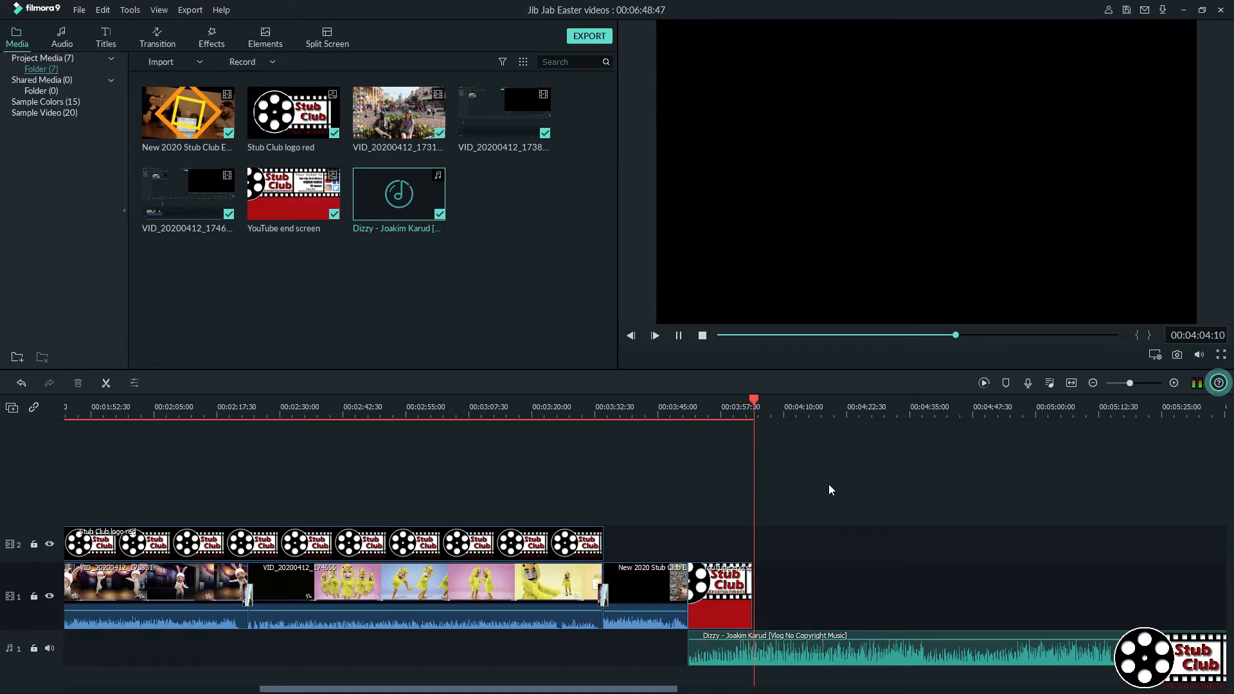
{"action": "key", "text": "space"}
{"action": "left_click", "coordinate": [778, 656]}
{"action": "left_click", "coordinate": [755, 483]}
{"action": "left_click", "coordinate": [746, 656]}
{"action": "key", "text": "Delete"}
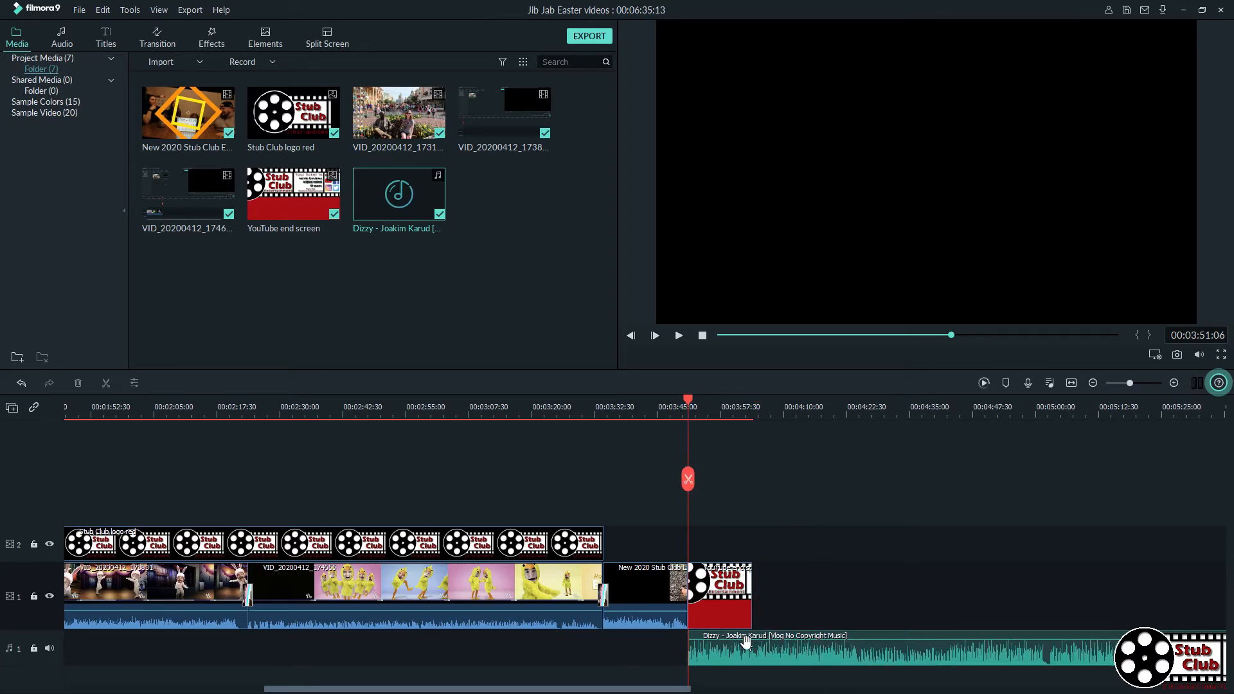
Give the Dizzy song a fade-in of 2.82 s and play it back from just before the end screen
{"action": "left_click", "coordinate": [741, 656]}
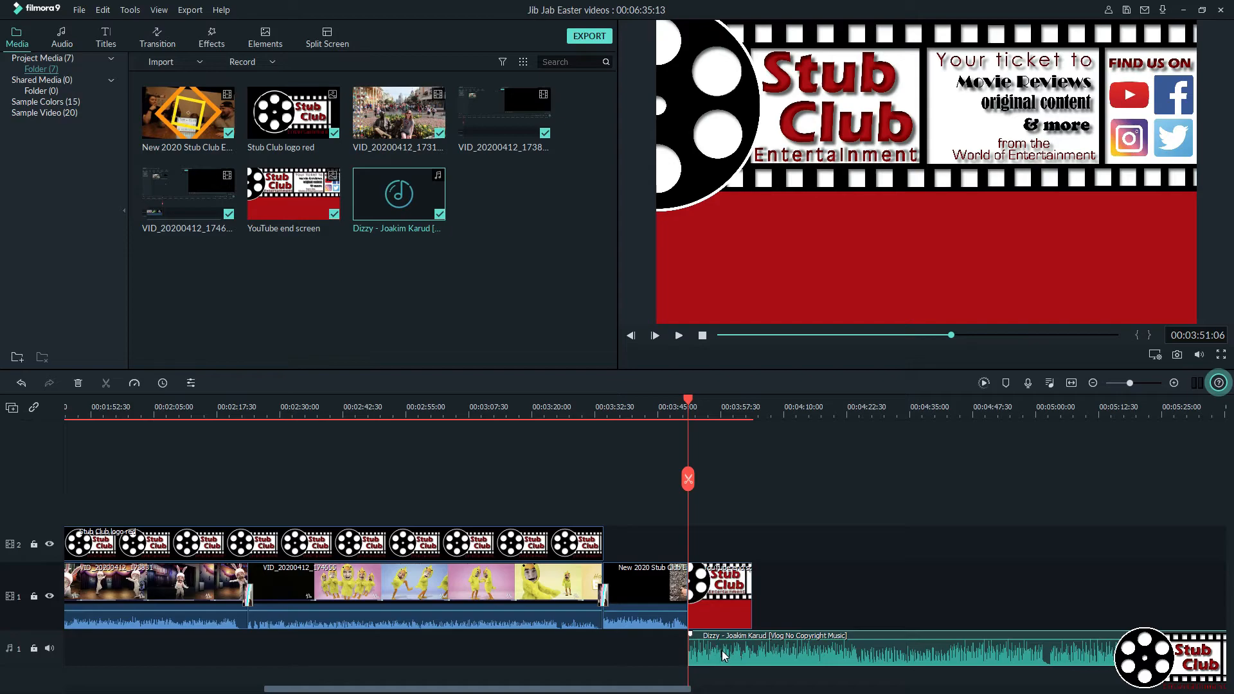
{"action": "double_click", "coordinate": [725, 660]}
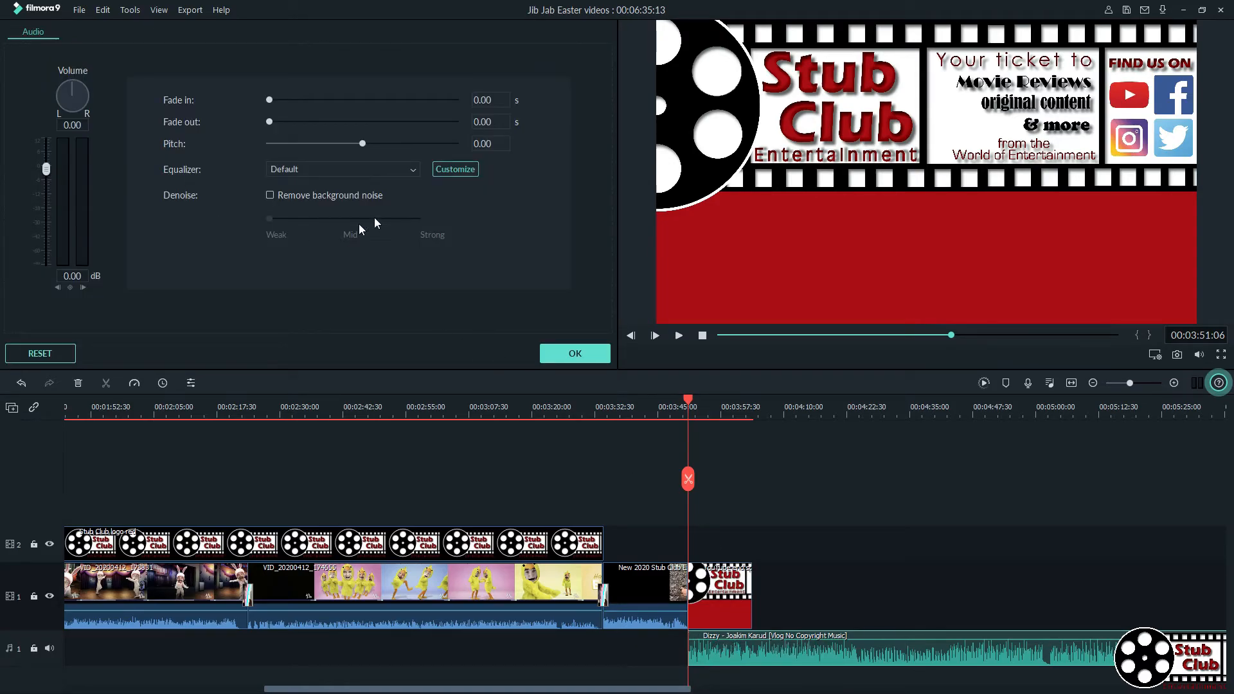
{"action": "left_click", "coordinate": [270, 99]}
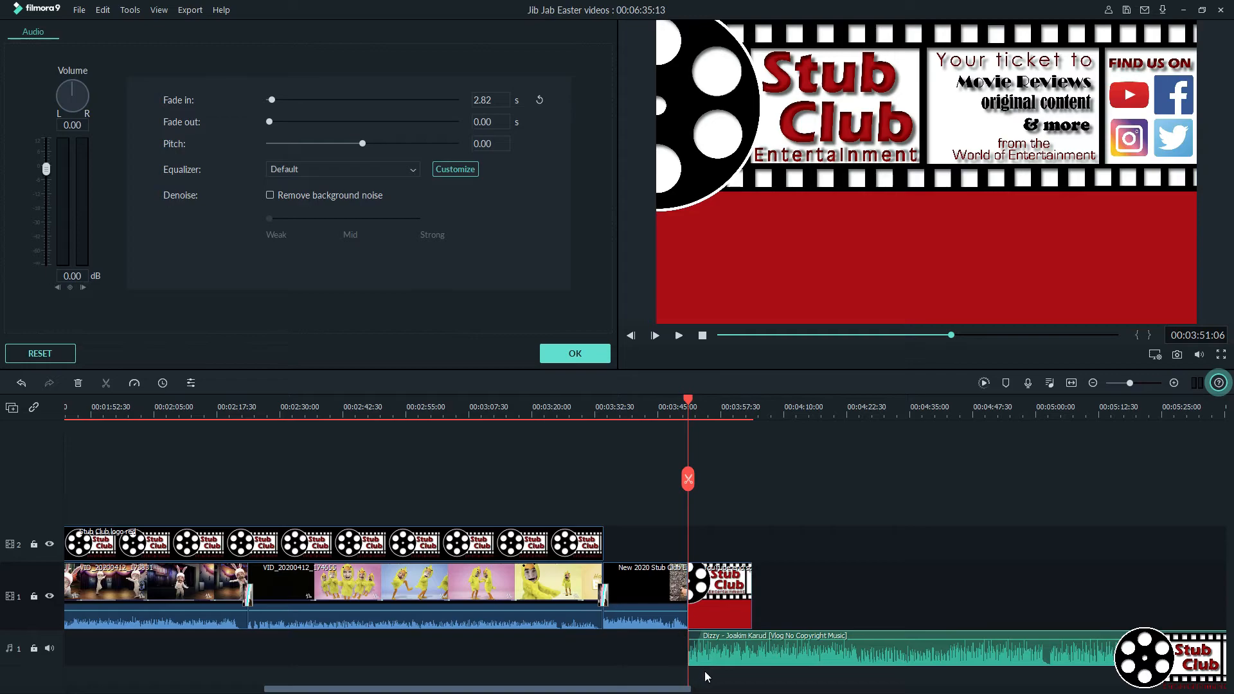
{"action": "left_click_drag", "start_coordinate": [681, 400], "coordinate": [678, 405]}
{"action": "left_click", "coordinate": [680, 336]}
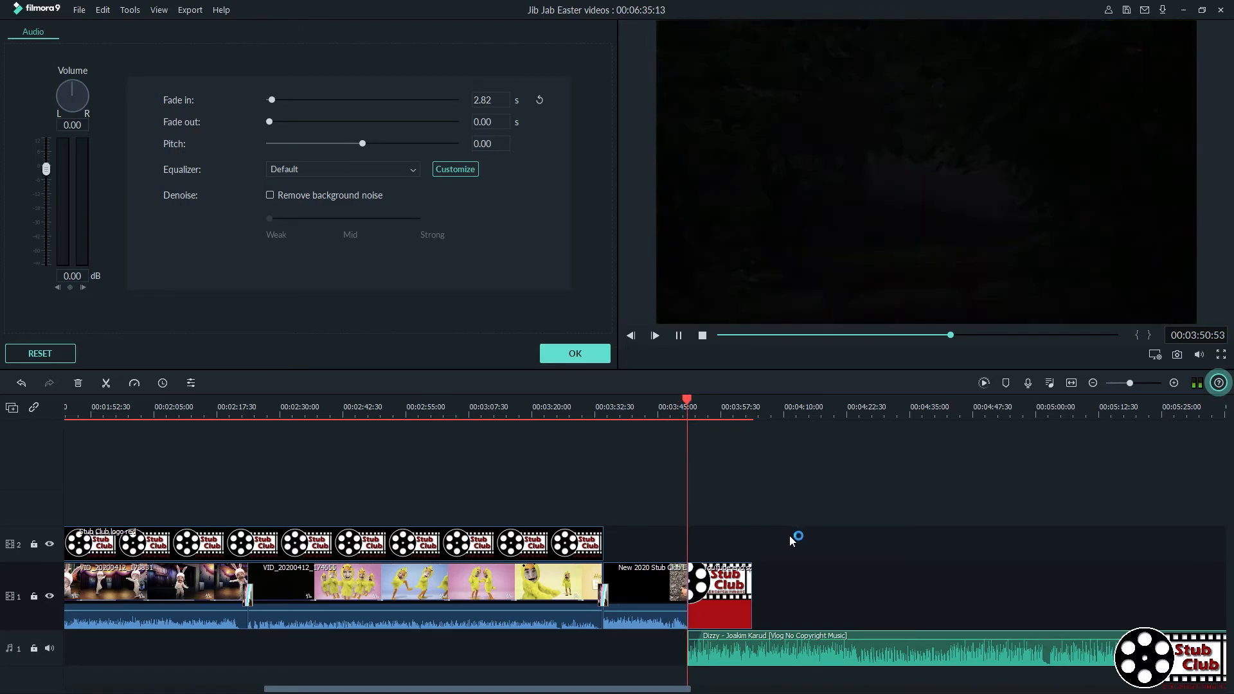
Split the Dizzy song at the end of the end screen and delete everything after the cut
{"action": "left_click", "coordinate": [751, 400]}
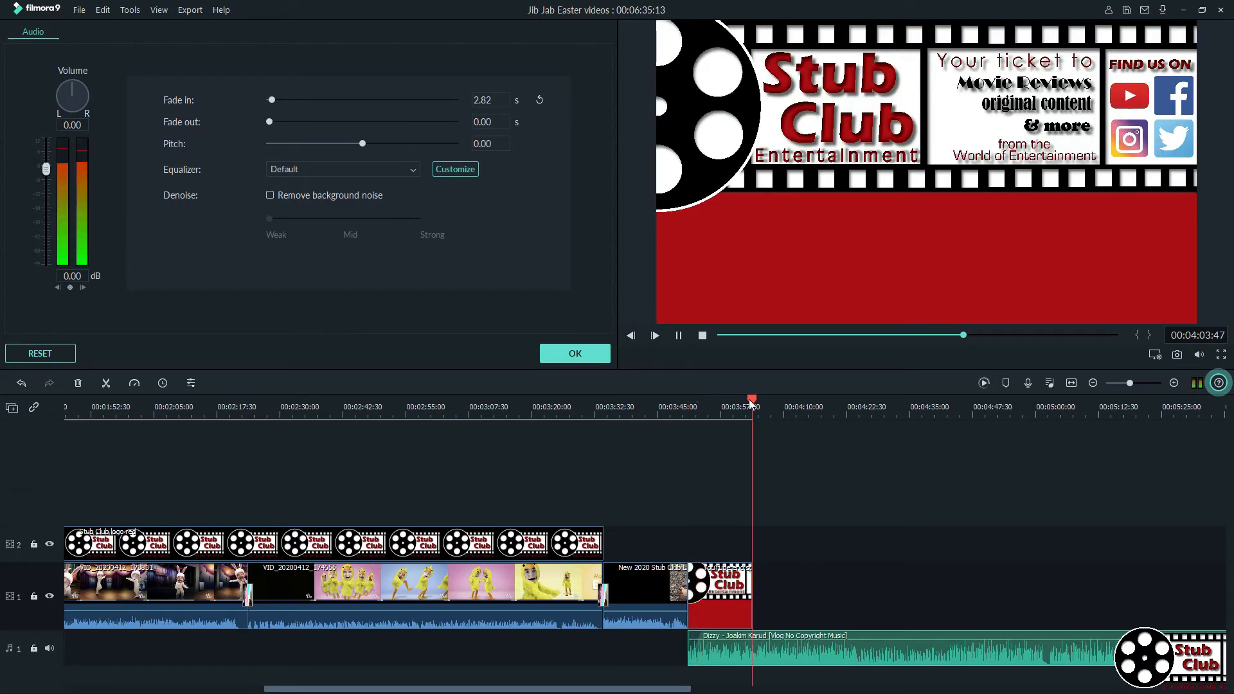
{"action": "key", "text": "ctrl+b"}
{"action": "left_click", "coordinate": [784, 655]}
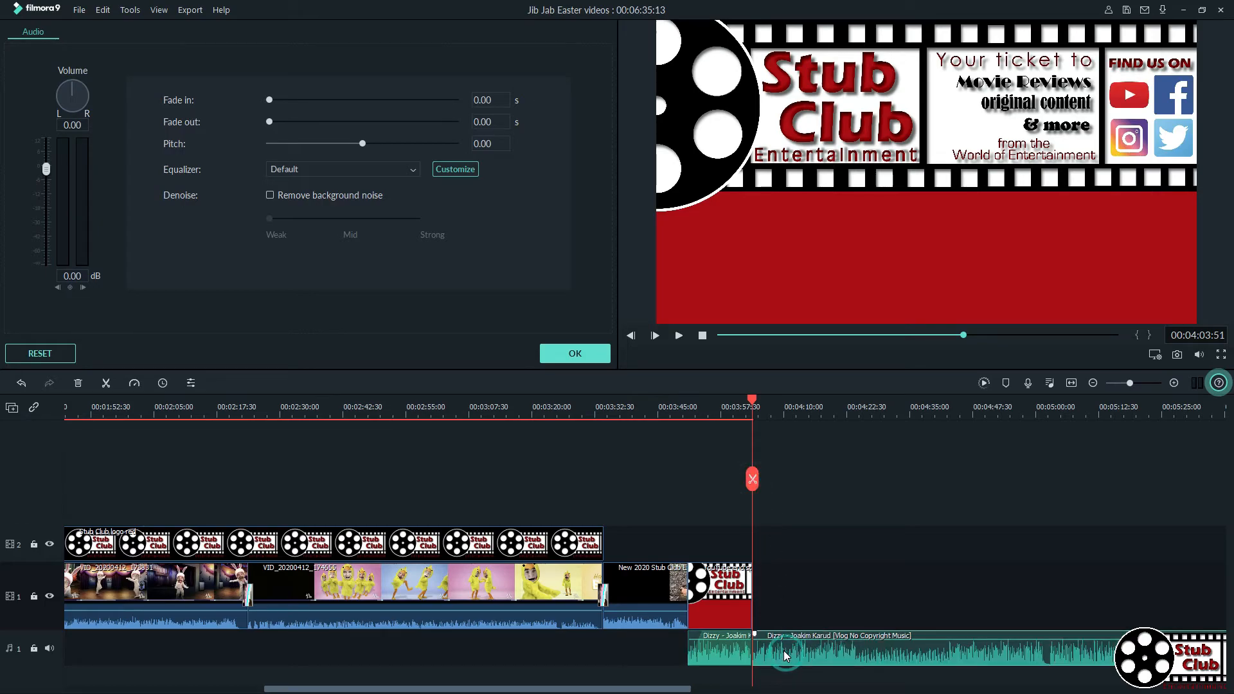
{"action": "key", "text": "Delete"}
Set the trimmed Dizzy clip's fade-out to 1.13 s and play it through to the end
{"action": "left_click", "coordinate": [739, 657]}
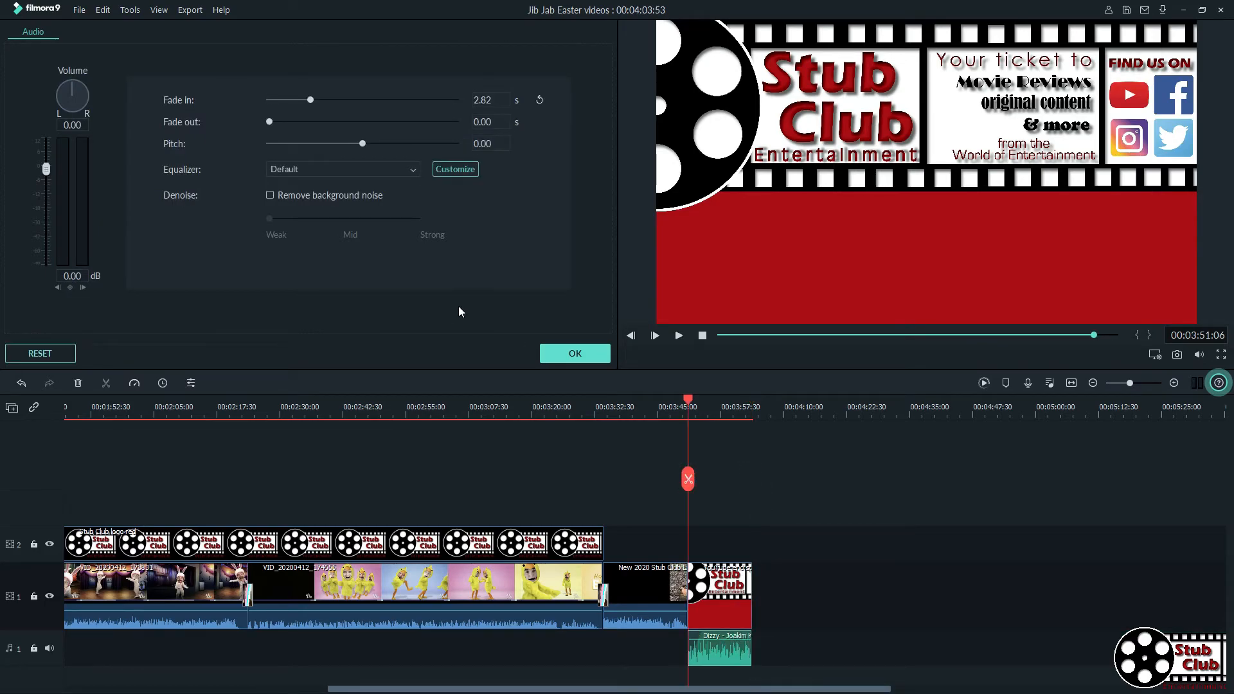
{"action": "left_click_drag", "start_coordinate": [275, 122], "coordinate": [286, 122]}
{"action": "key", "text": "space"}
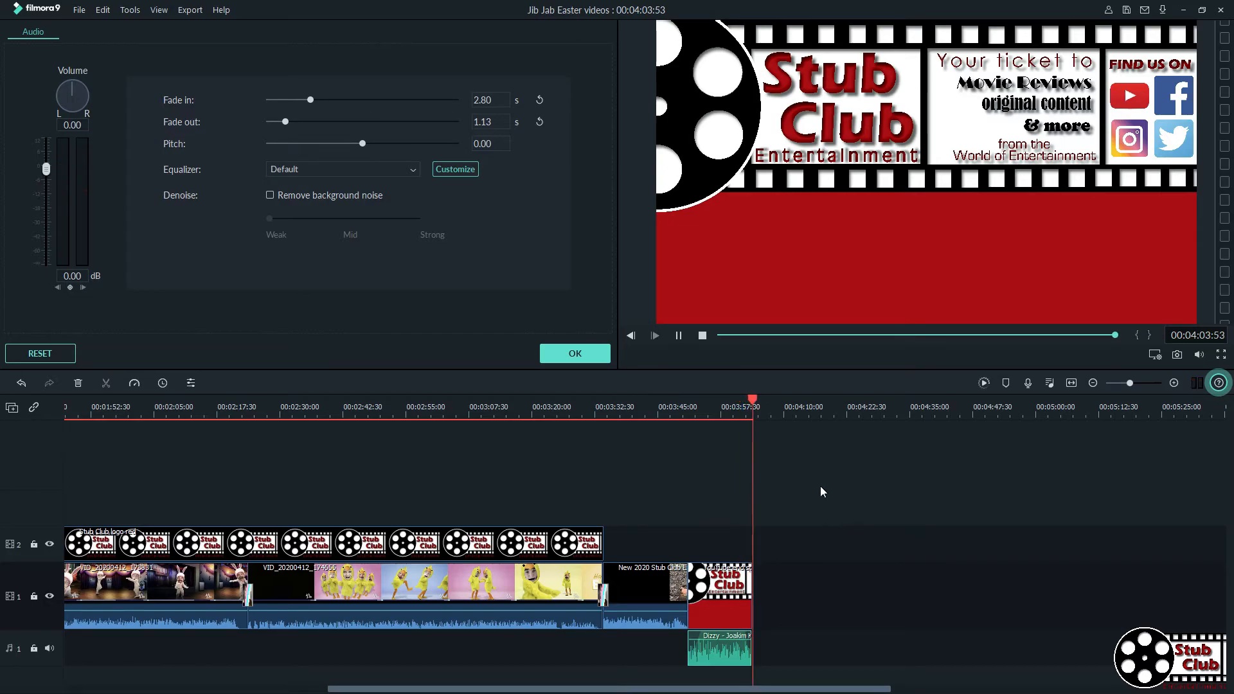
Save the Jib Jab Easter videos project and play the timeline from the beginning
{"action": "left_click", "coordinate": [76, 9]}
{"action": "left_click", "coordinate": [122, 115]}
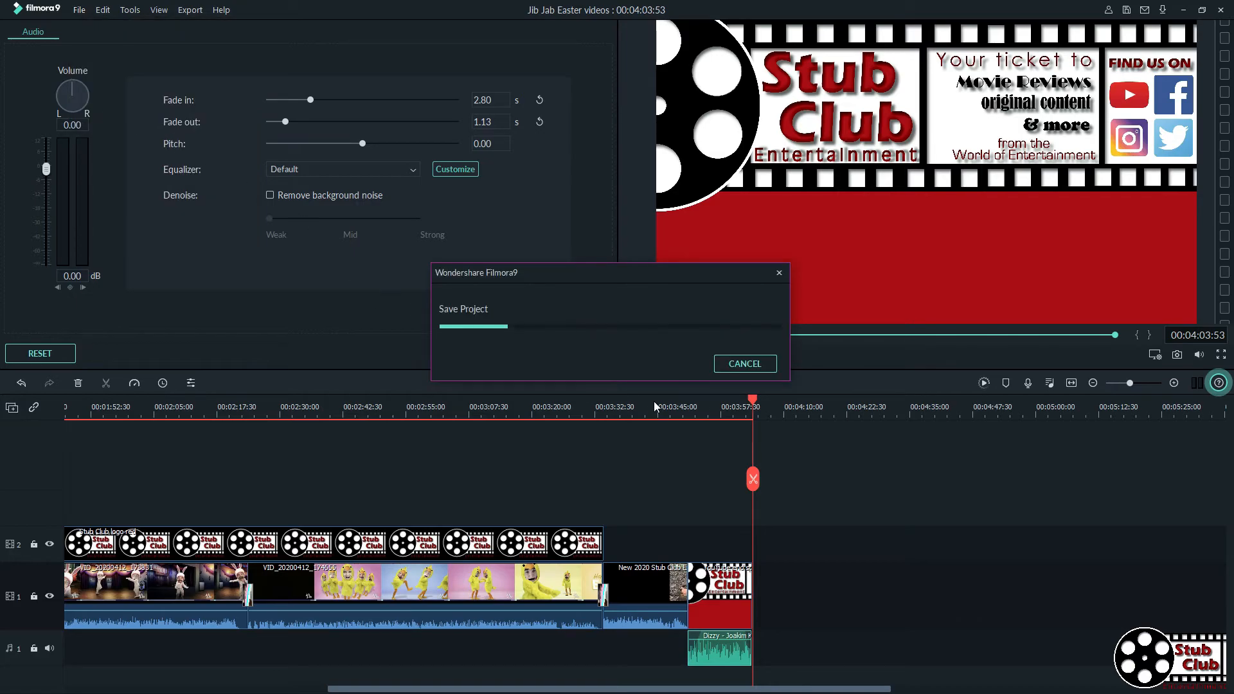
{"action": "left_click", "coordinate": [718, 335]}
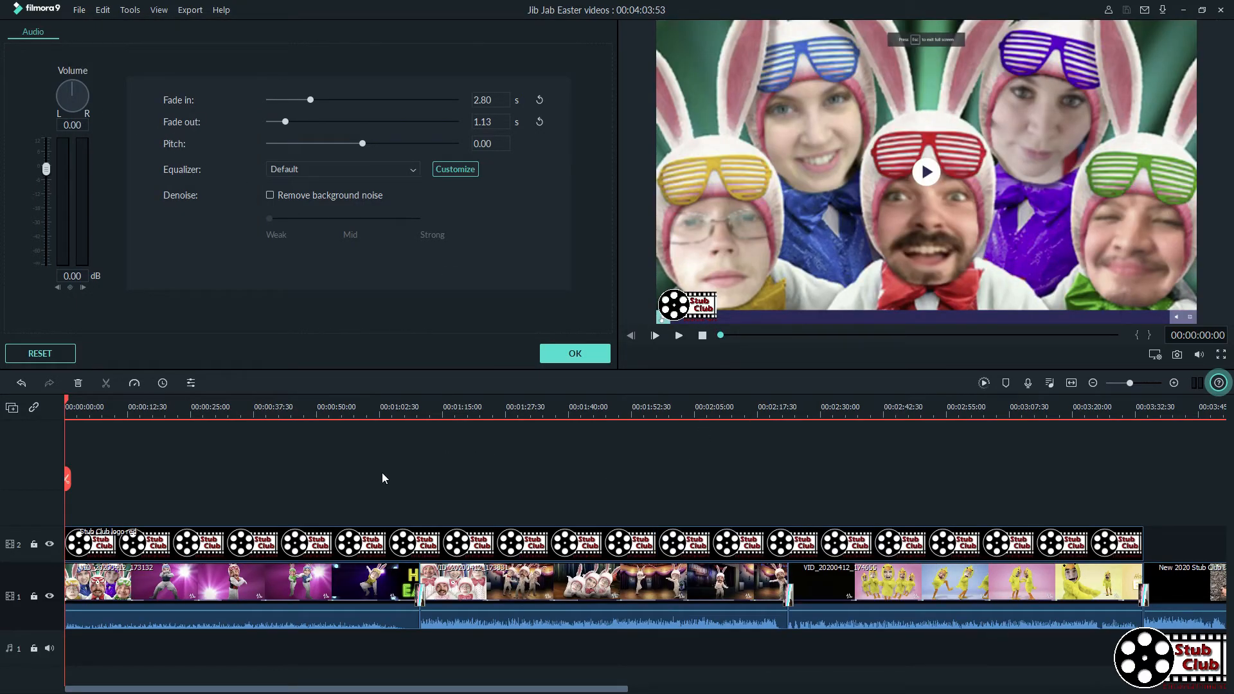
{"action": "key", "text": "space"}
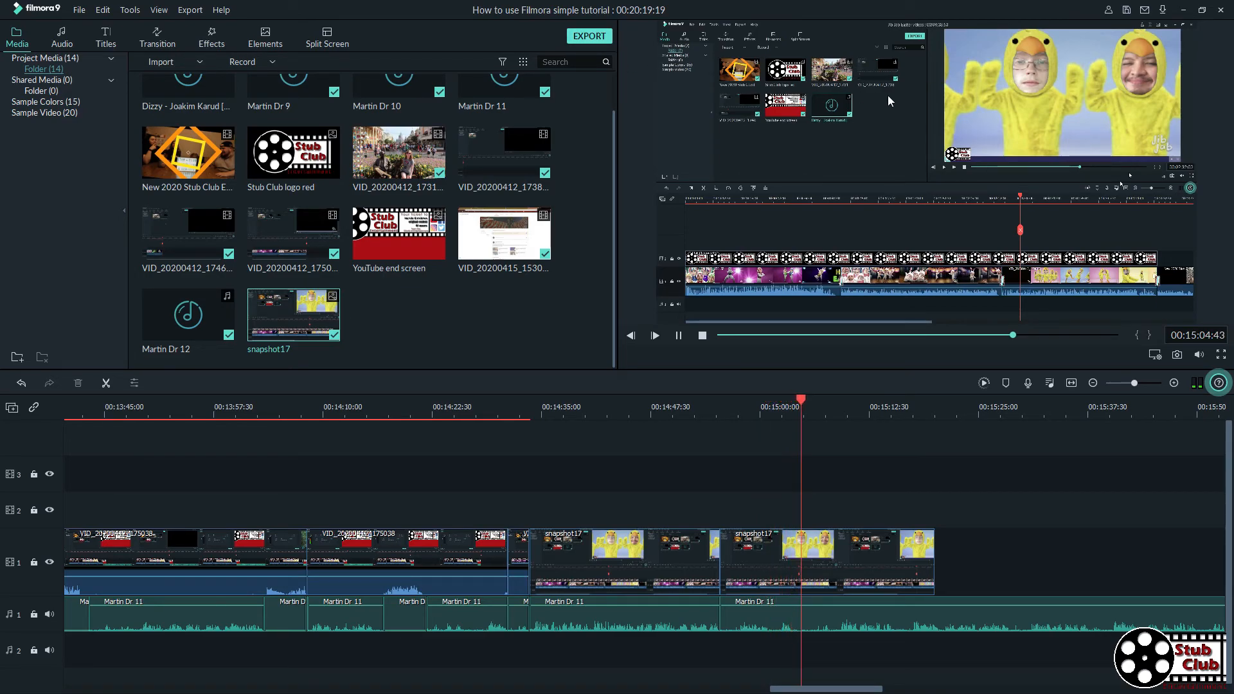
Play the tutorial project from about 00:14:35, restore the Filmora window to a smaller size and stretch it down to the desktop's lower edge
{"action": "left_click", "coordinate": [540, 405]}
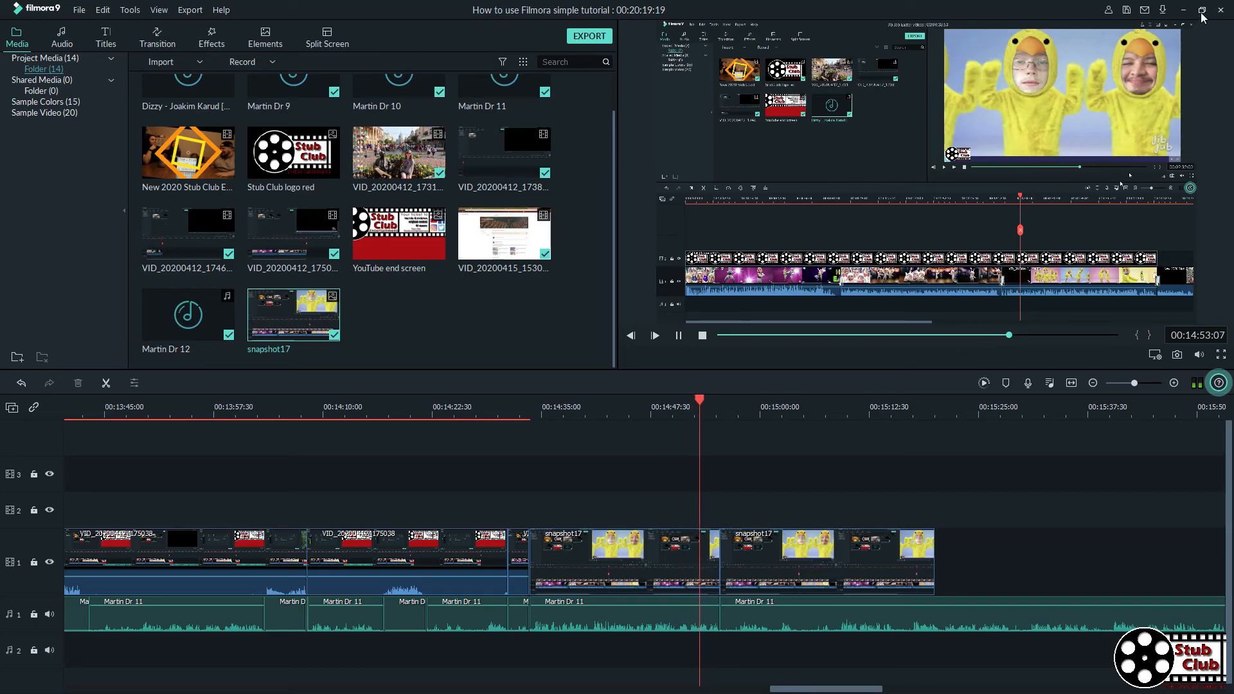
{"action": "left_click", "coordinate": [1202, 11]}
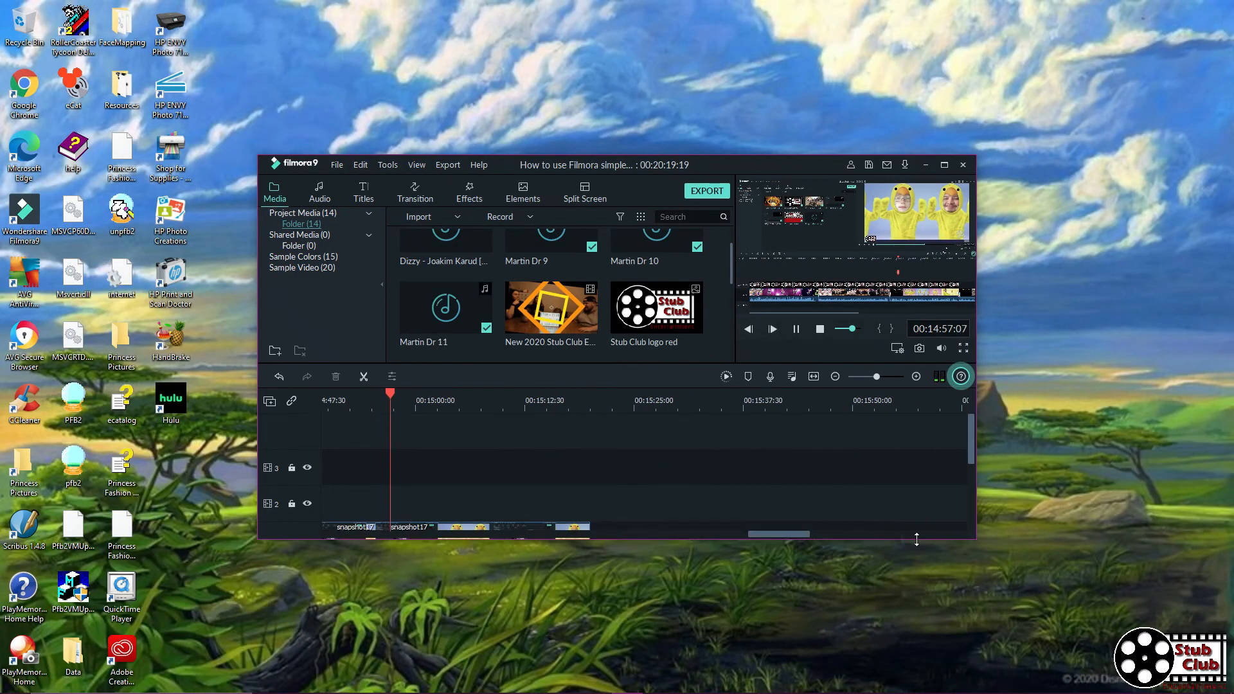
{"action": "left_click_drag", "start_coordinate": [916, 539], "coordinate": [916, 691]}
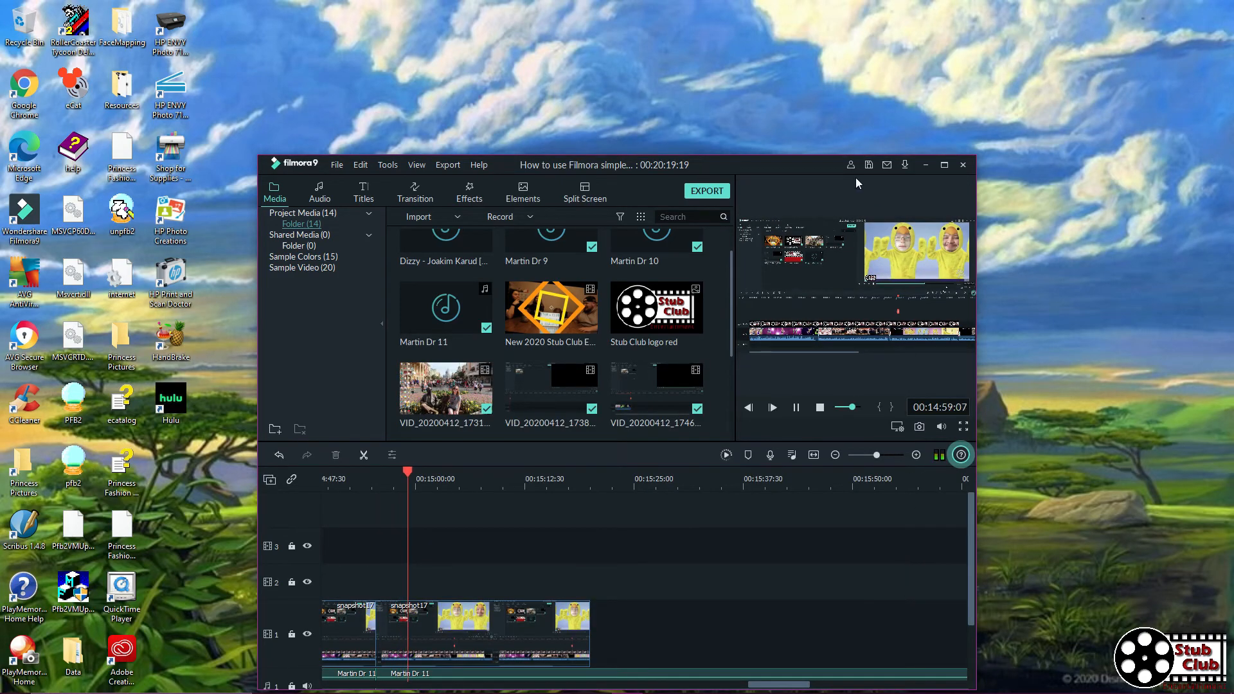
Move the Filmora window up and set the local MP4 export to save in the Stub Club completed-videos folder on DATA (D:)
{"action": "left_click_drag", "start_coordinate": [812, 148], "coordinate": [812, 96]}
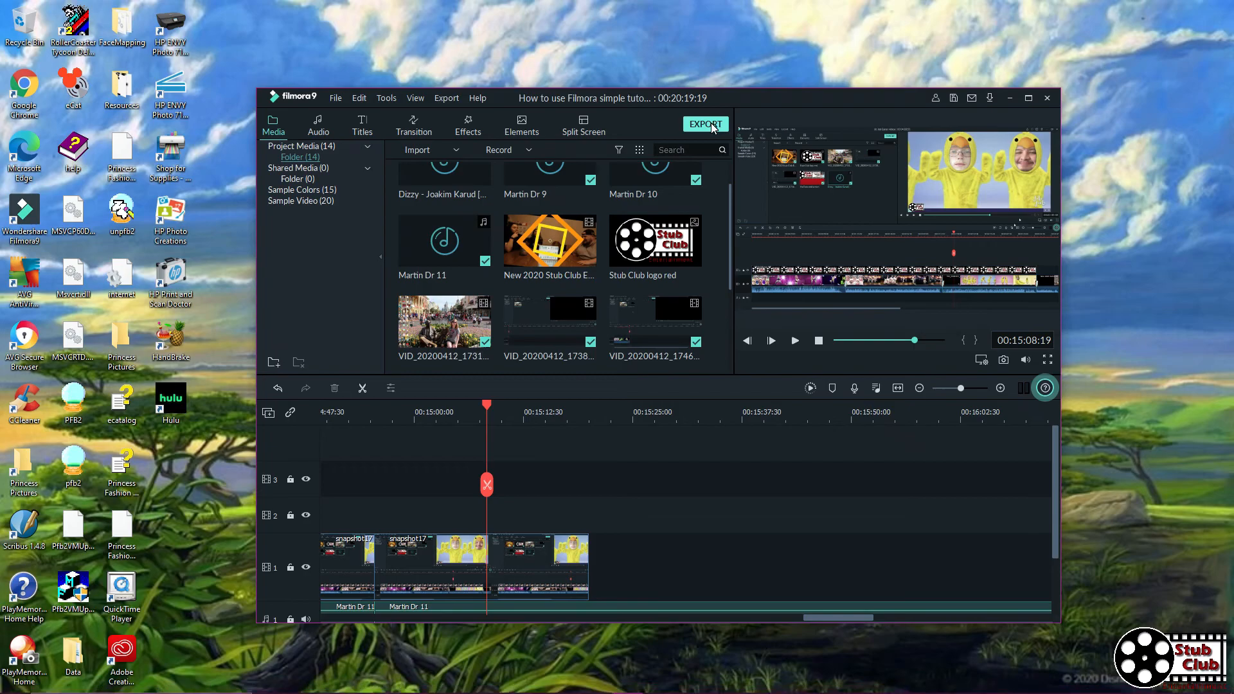
{"action": "left_click", "coordinate": [705, 124]}
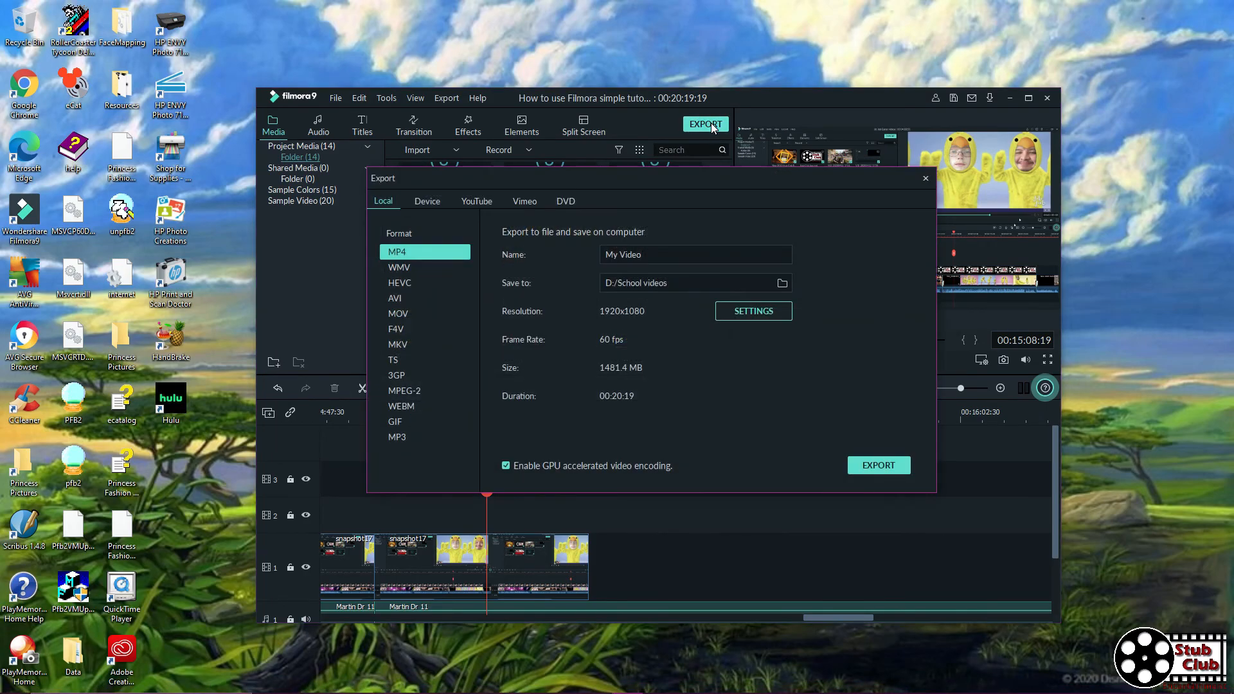
{"action": "left_click", "coordinate": [782, 284]}
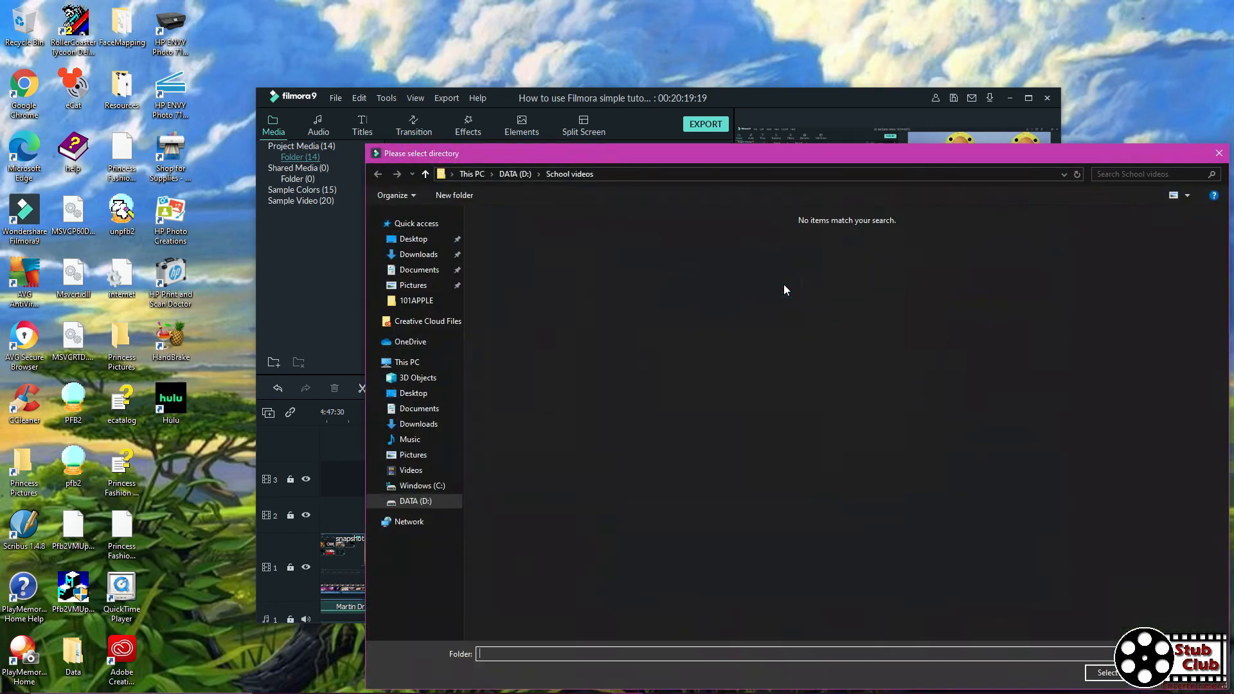
{"action": "left_click", "coordinate": [518, 172]}
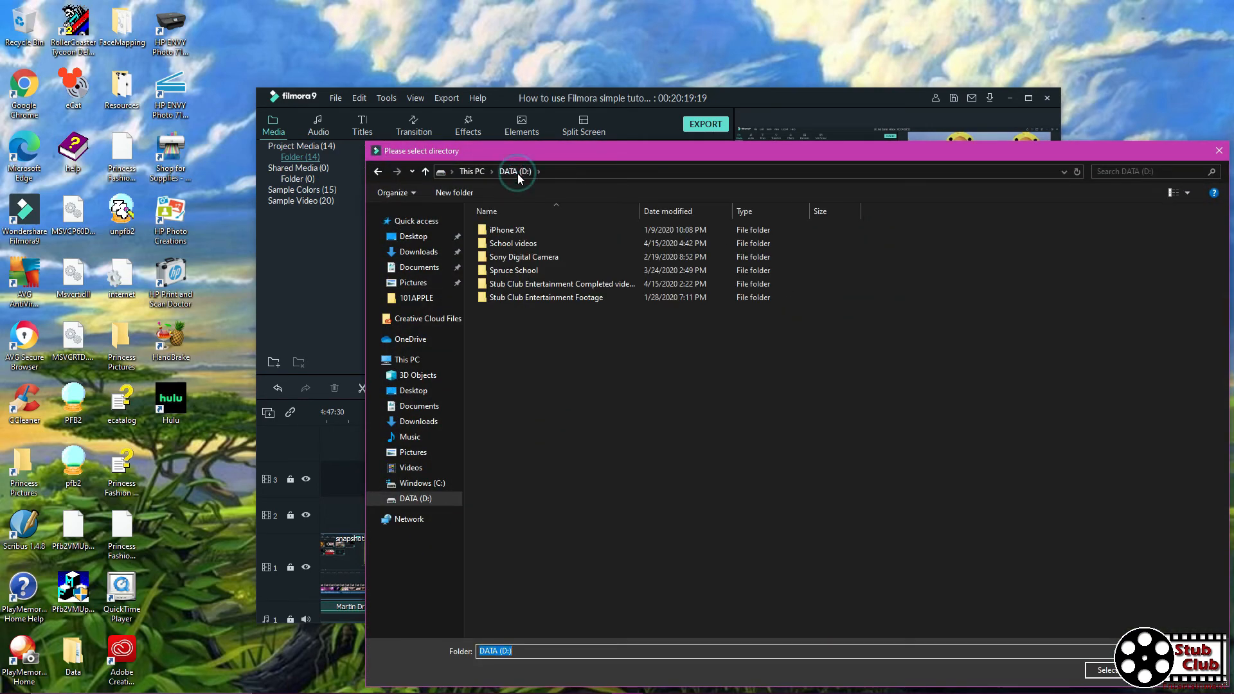
{"action": "left_click", "coordinate": [565, 283]}
{"action": "left_click", "coordinate": [1103, 670]}
Name the export file How to use Filmora and start exporting it as an MP4
{"action": "left_click", "coordinate": [655, 255]}
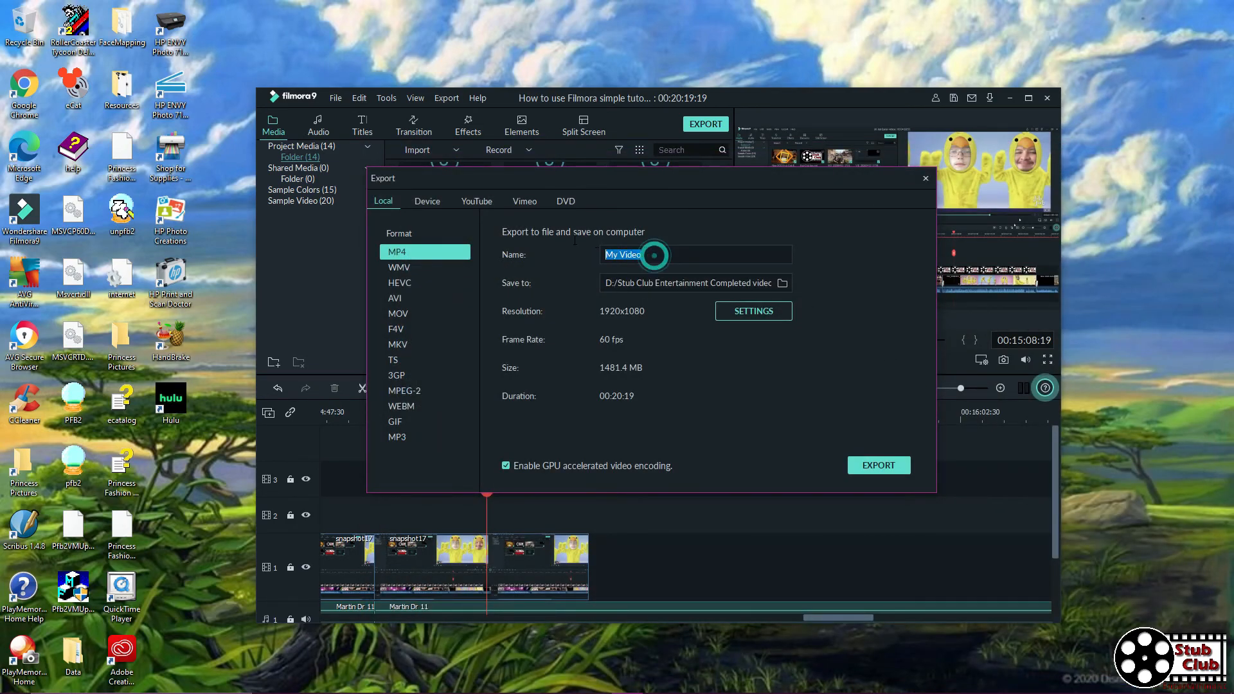
{"action": "key", "text": "BackSpace"}
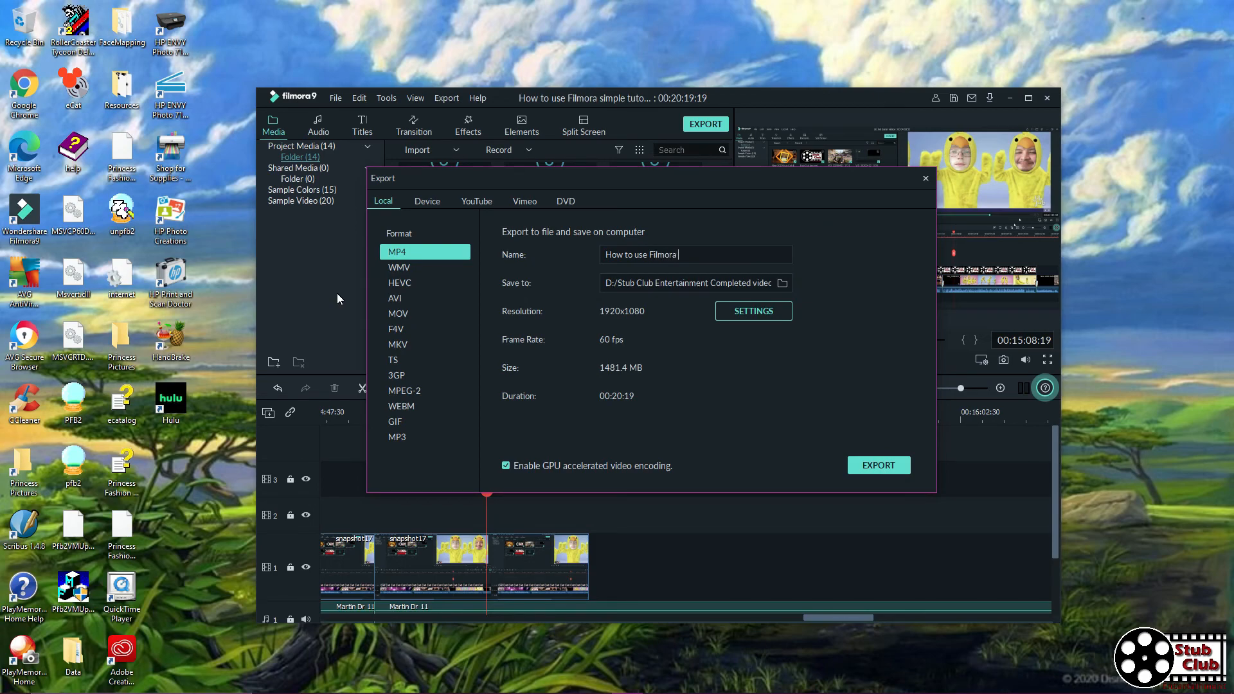
{"action": "left_click", "coordinate": [871, 471]}
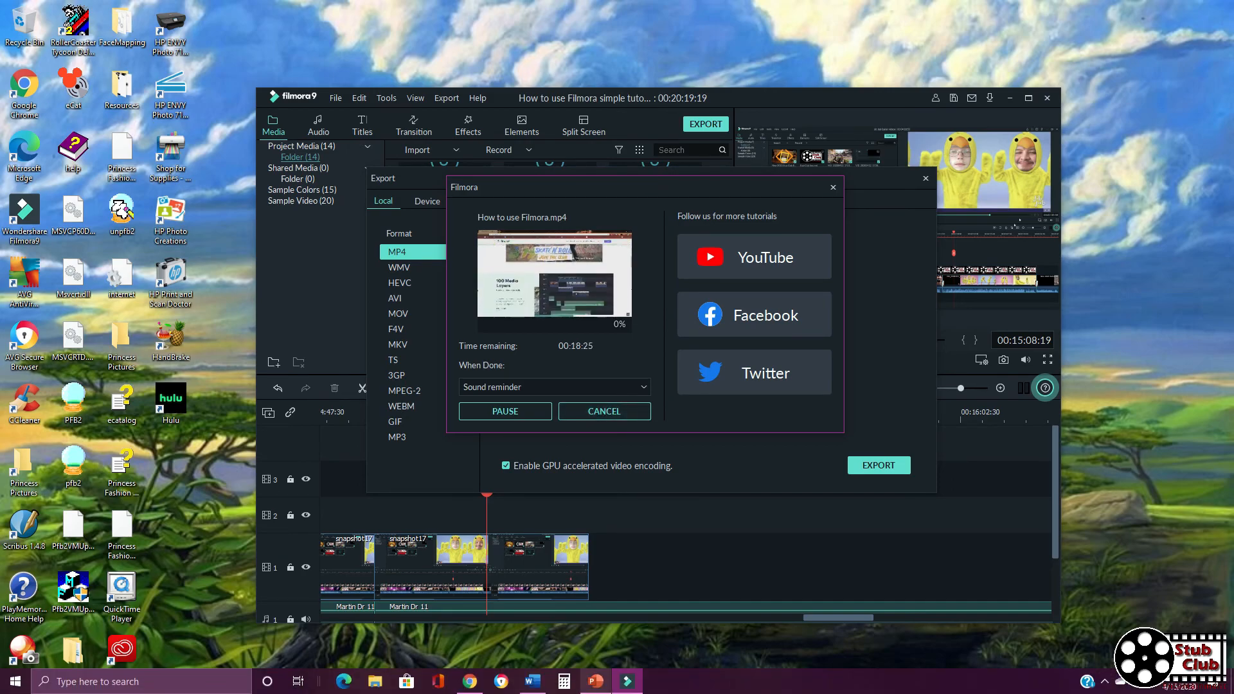
Abort the running video export and close the export dialog
{"action": "left_click", "coordinate": [472, 683]}
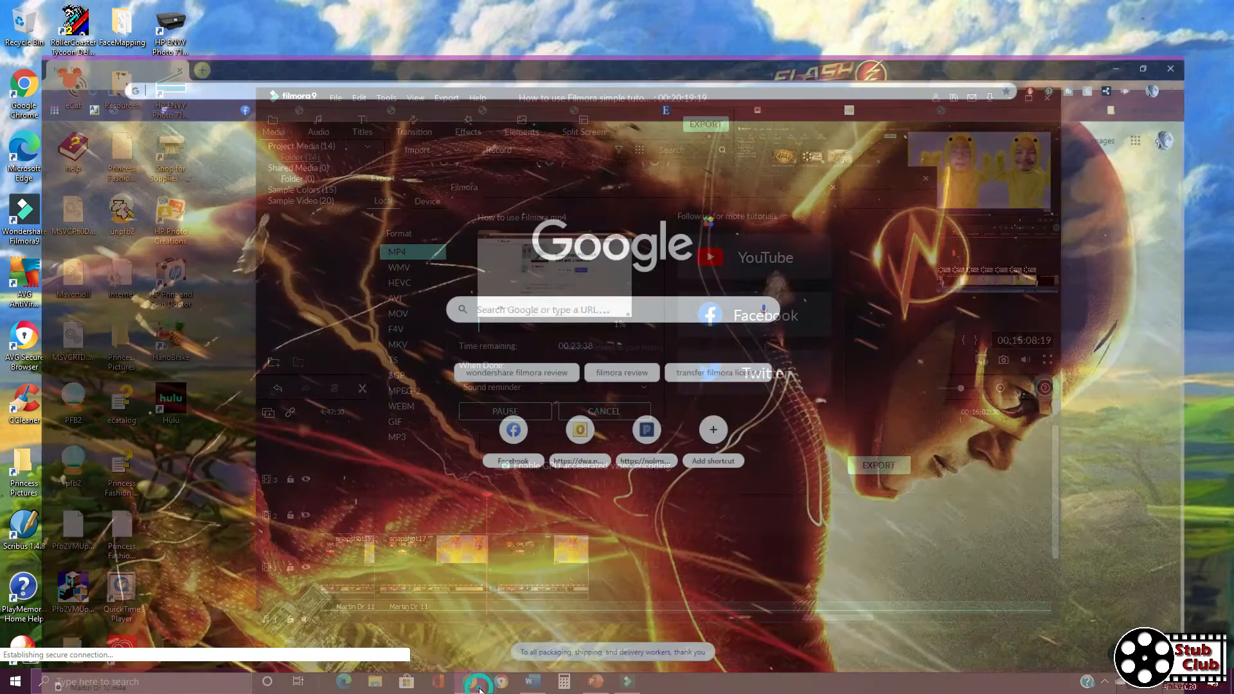
{"action": "left_click", "coordinate": [1170, 13]}
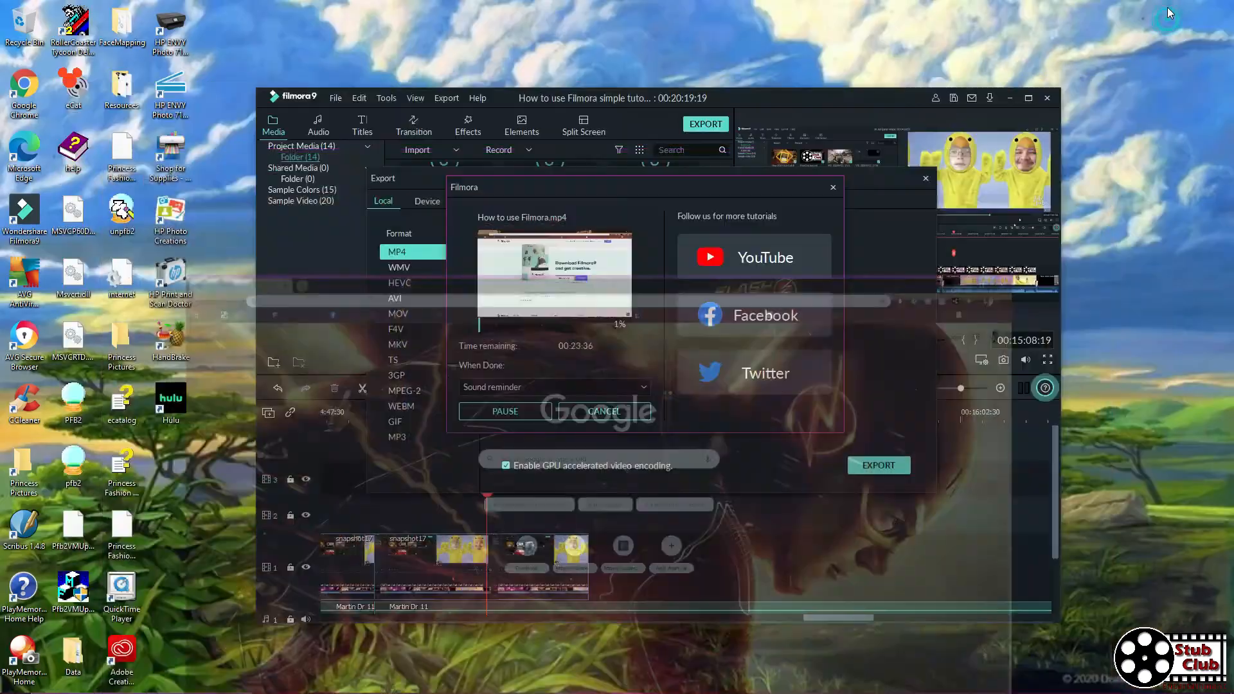
{"action": "left_click", "coordinate": [604, 411]}
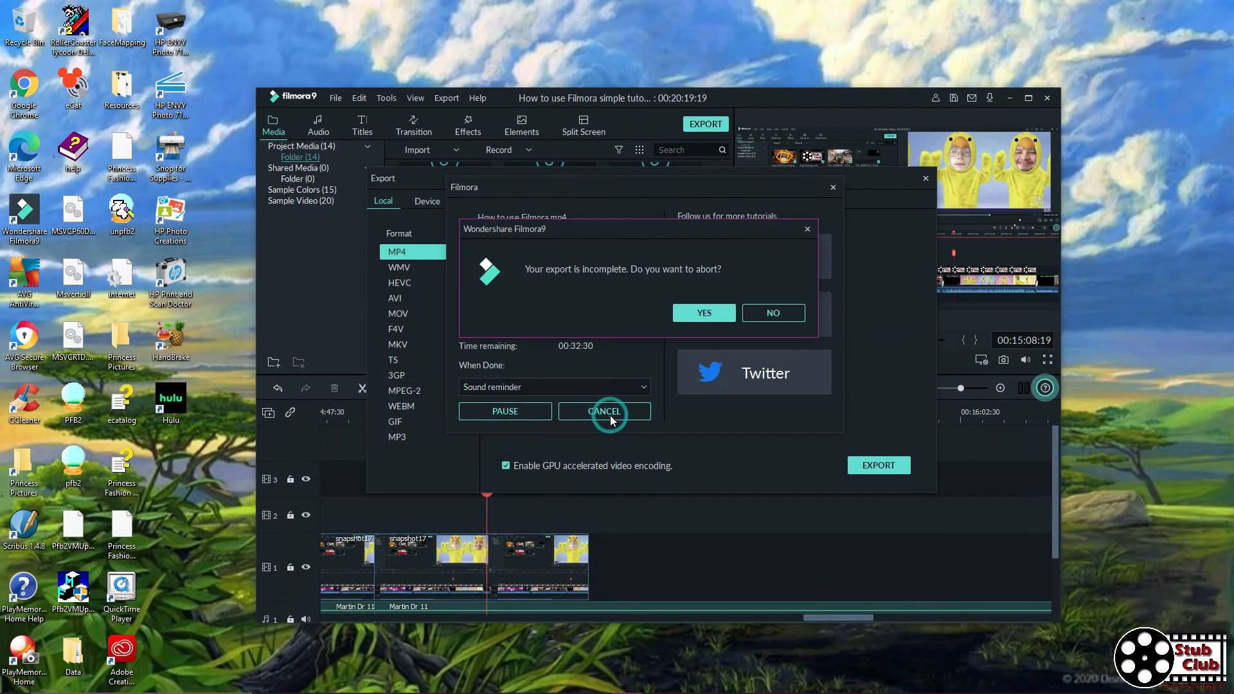
{"action": "left_click", "coordinate": [727, 311]}
{"action": "left_click", "coordinate": [926, 179]}
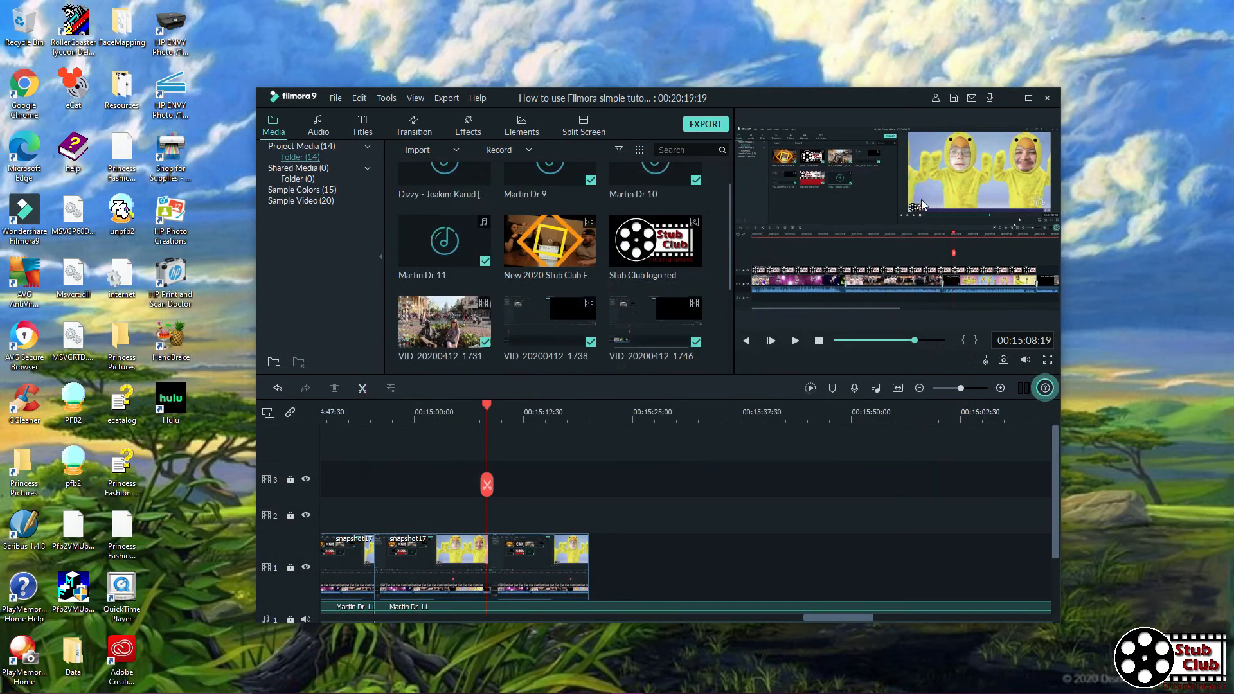
{"action": "mouse_move", "coordinate": [914, 688]}
{"action": "left_click", "coordinate": [1105, 683]}
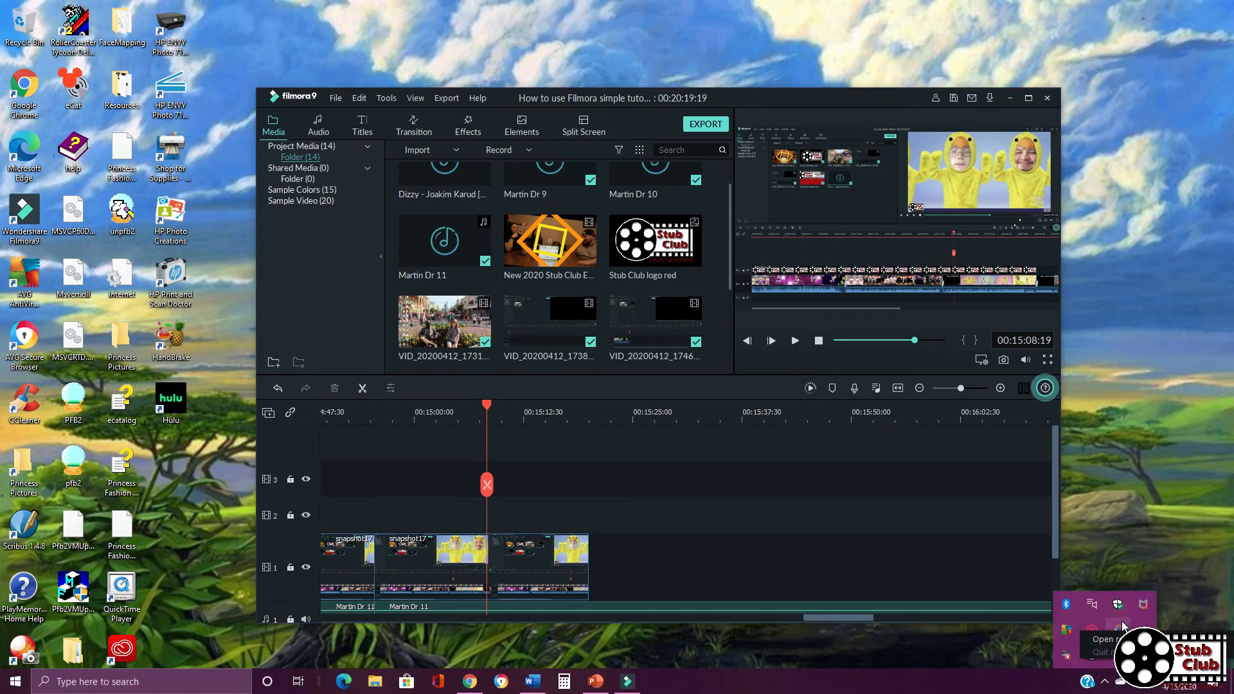
{"action": "left_click", "coordinate": [1103, 639]}
{"action": "left_click", "coordinate": [1017, 655]}
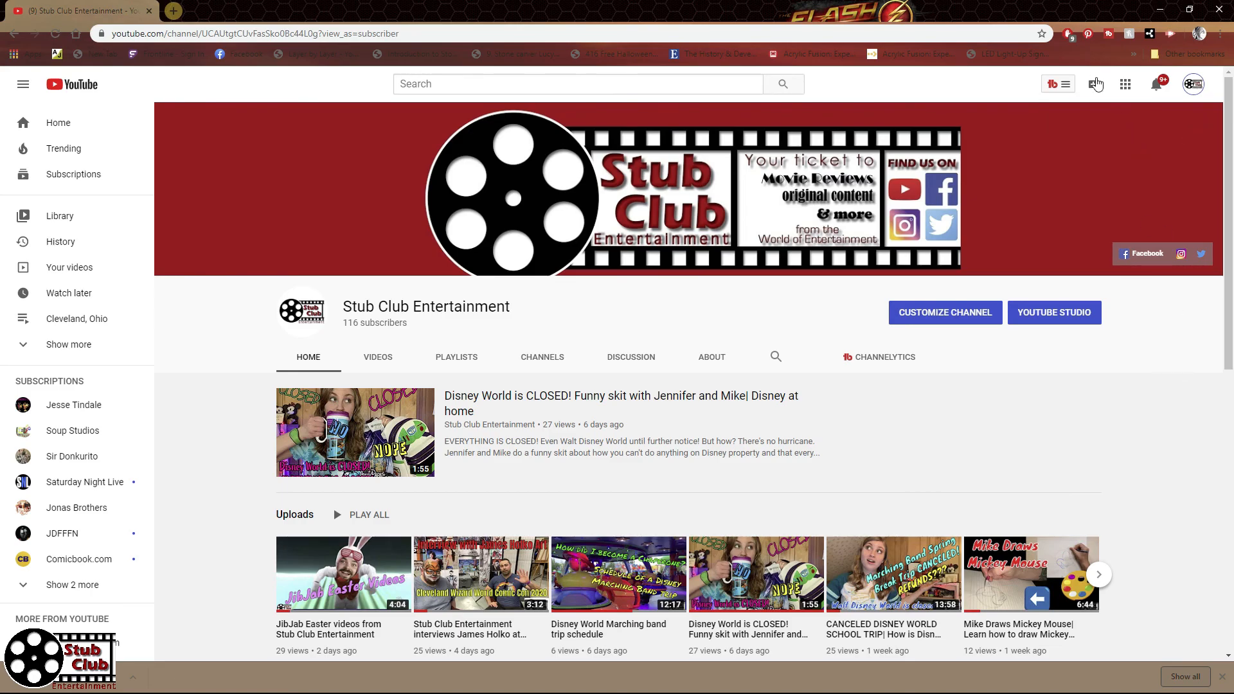
Open the video upload page from the Stub Club Entertainment YouTube channel
{"action": "left_click", "coordinate": [1096, 84]}
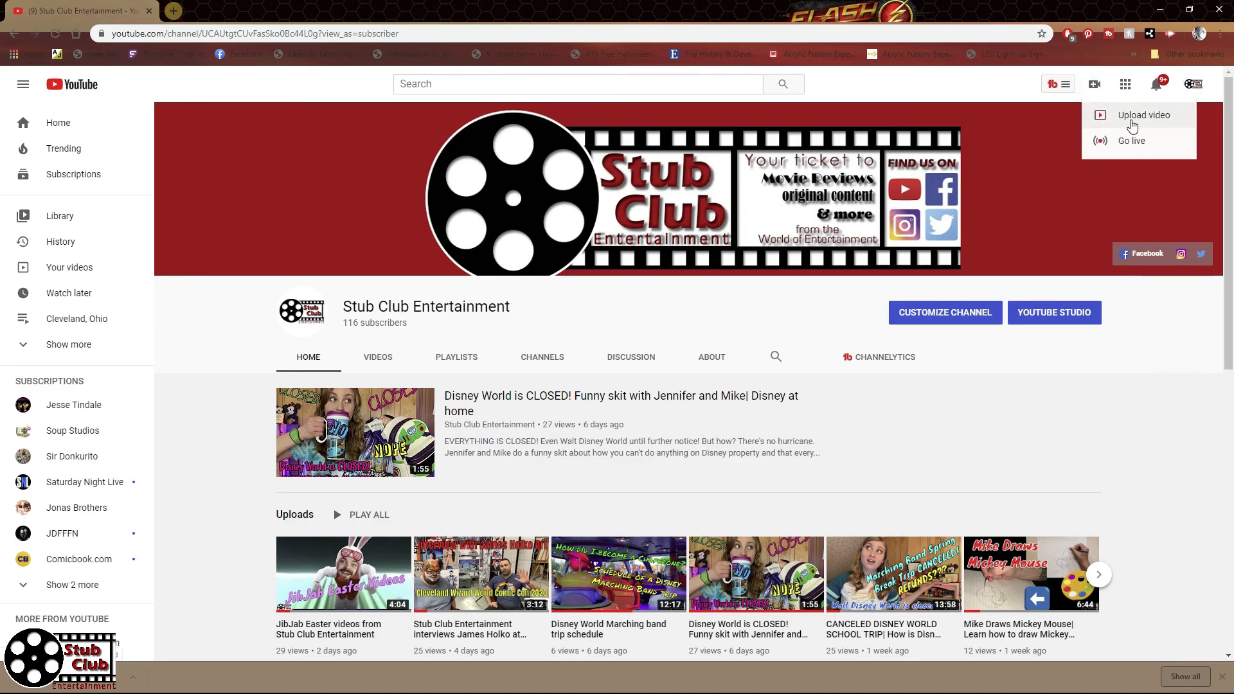
{"action": "left_click", "coordinate": [1132, 125]}
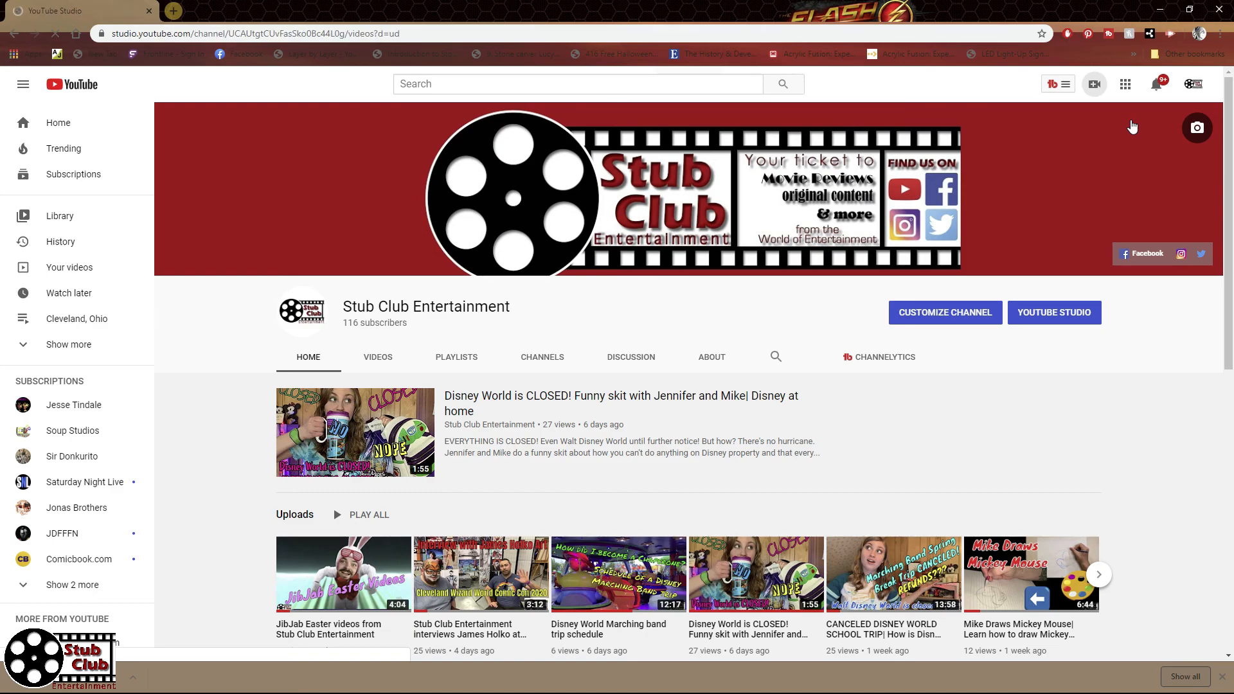